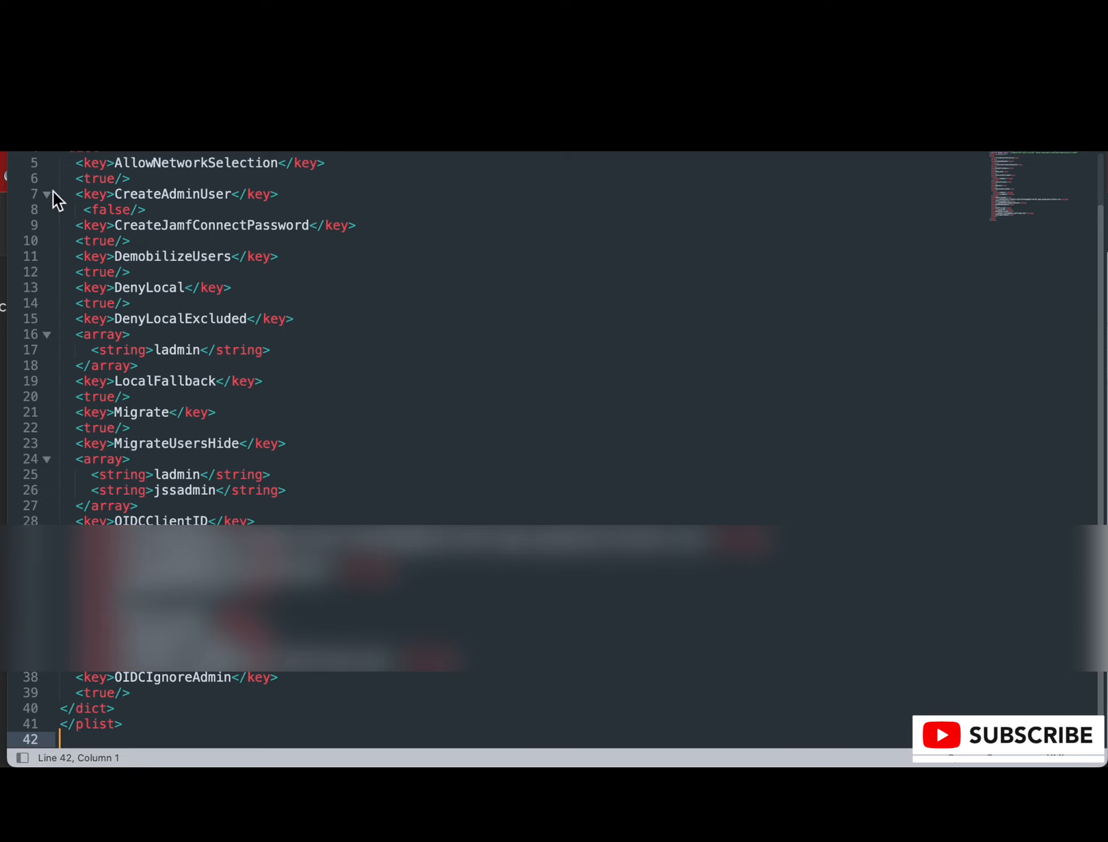
Step: Review the Jamf Connect login keys in the untitled plist from AllowNetworkSelection down, and highlight the OIDCClientID key name
{"action": "scroll", "coordinate": [59, 220], "scroll_direction": "up", "scroll_amount": 2}
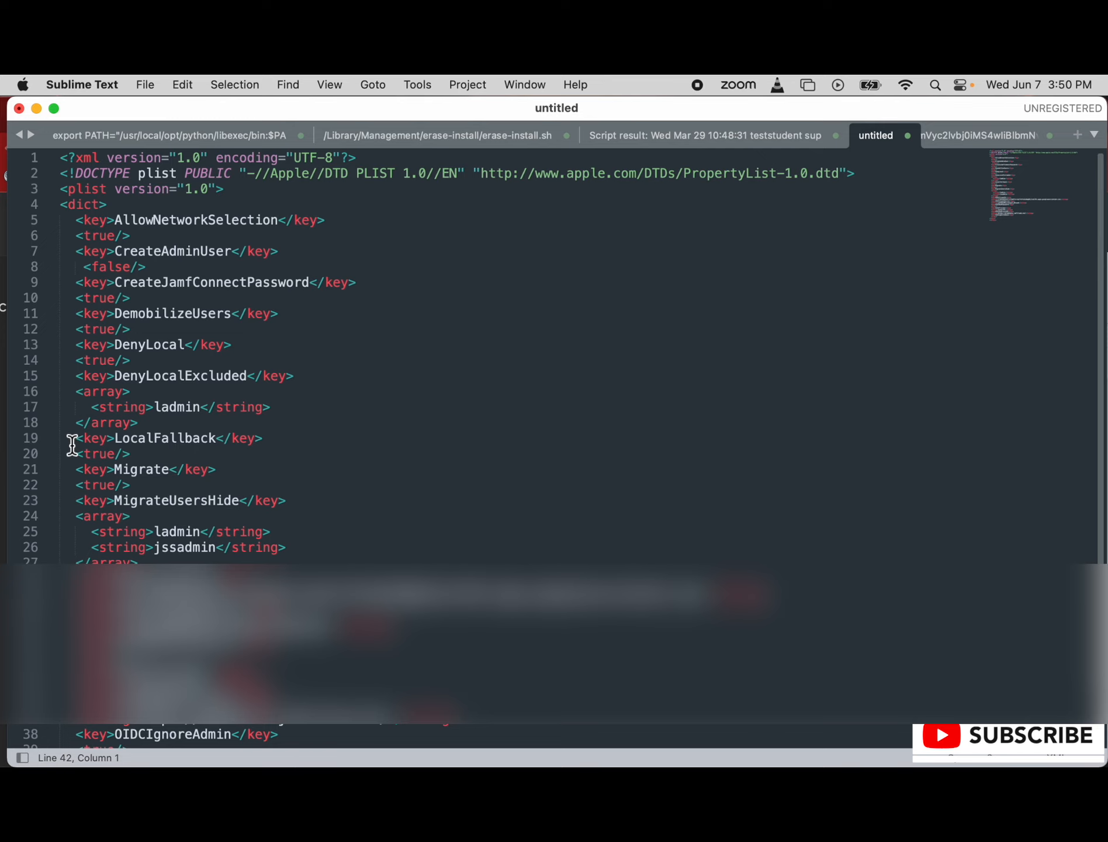
{"action": "scroll", "coordinate": [71, 442], "scroll_direction": "down", "scroll_amount": 3}
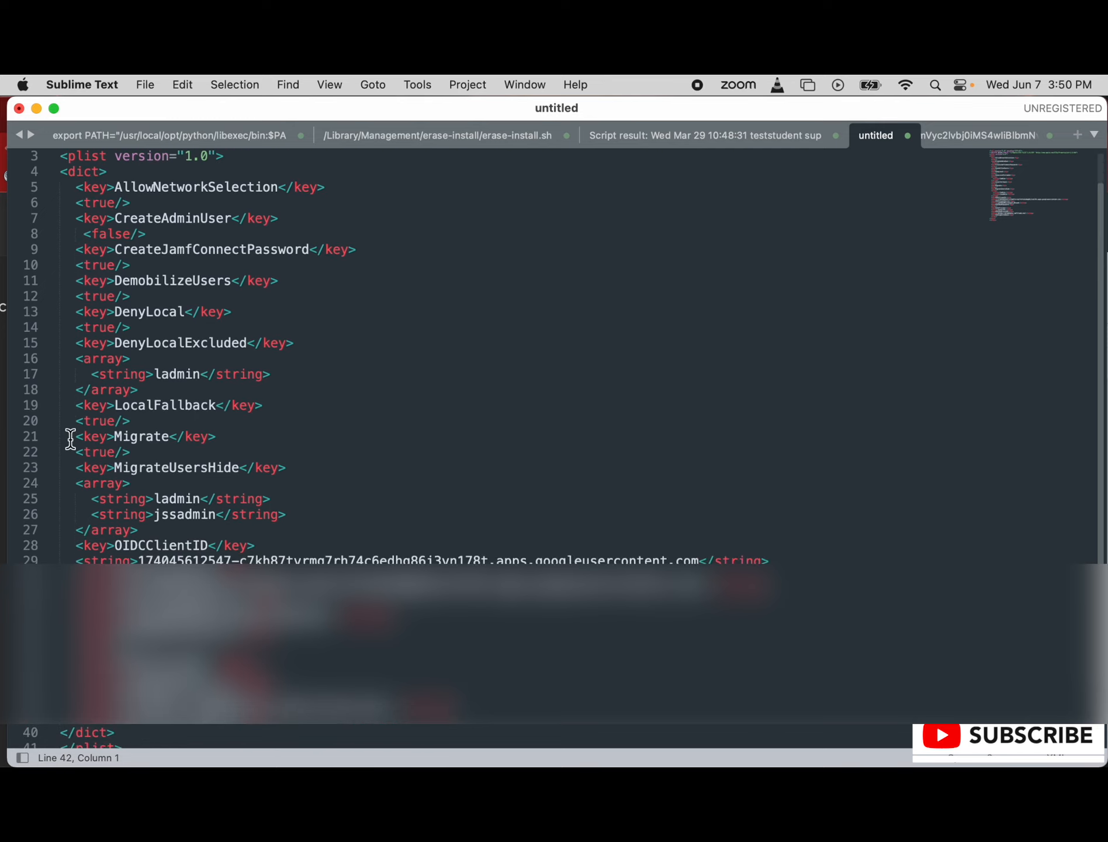
{"action": "scroll", "coordinate": [70, 438], "scroll_direction": "down", "scroll_amount": 1}
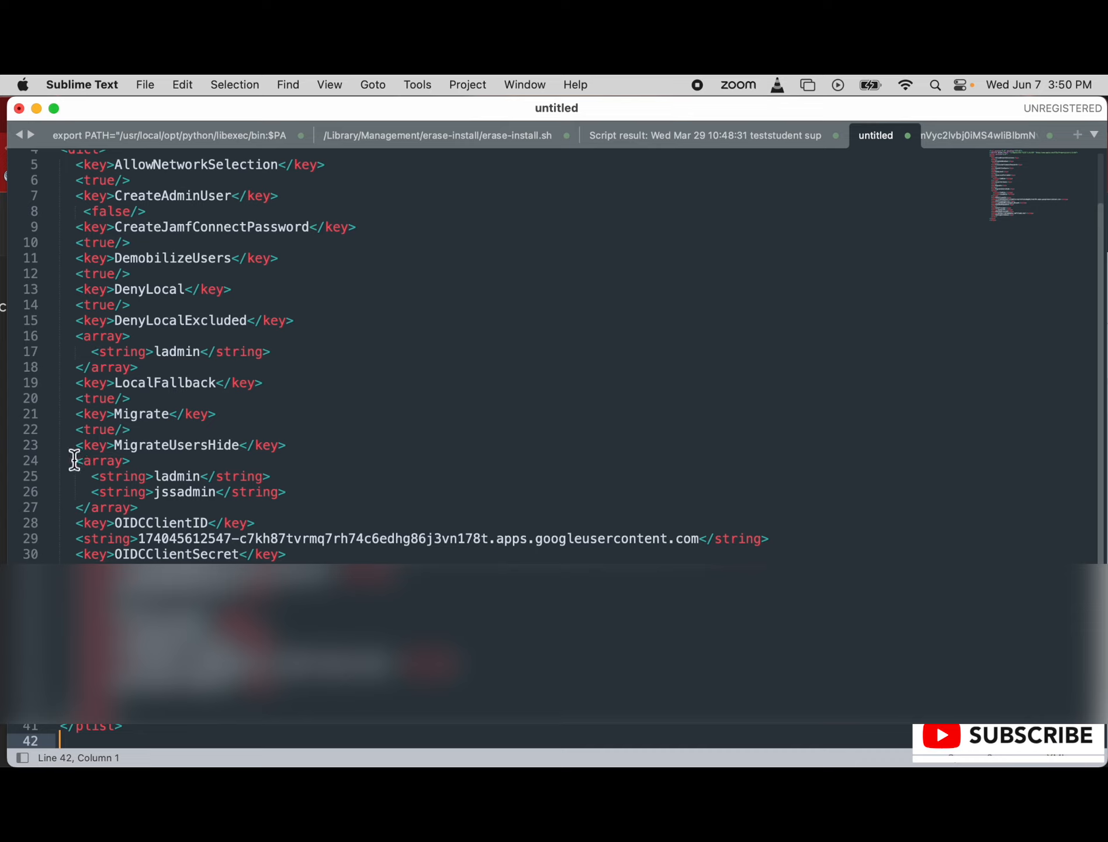
{"action": "scroll", "coordinate": [74, 460], "scroll_direction": "down", "scroll_amount": 1}
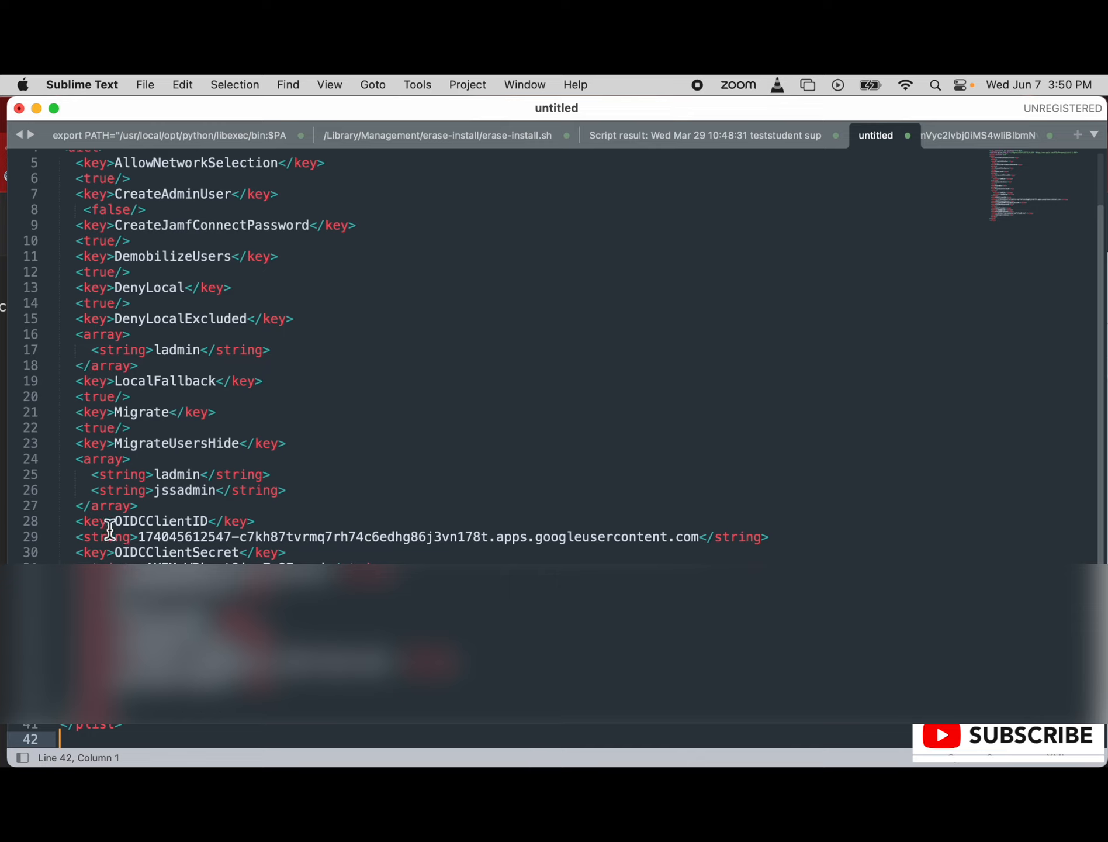
{"action": "left_click_drag", "start_coordinate": [115, 521], "coordinate": [206, 520]}
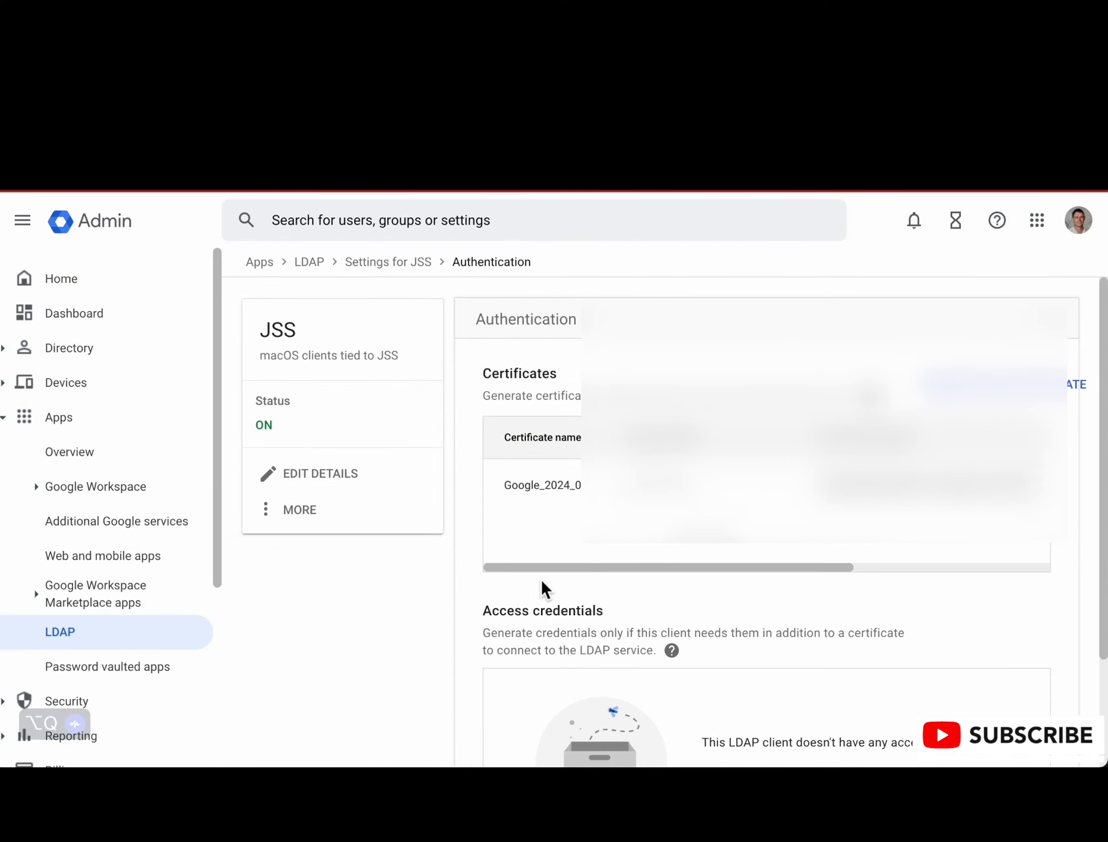
Step: In the Google Admin console, examine the certificates and access credentials on the JSS LDAP client's Authentication page
{"action": "left_click_drag", "start_coordinate": [633, 570], "coordinate": [608, 582]}
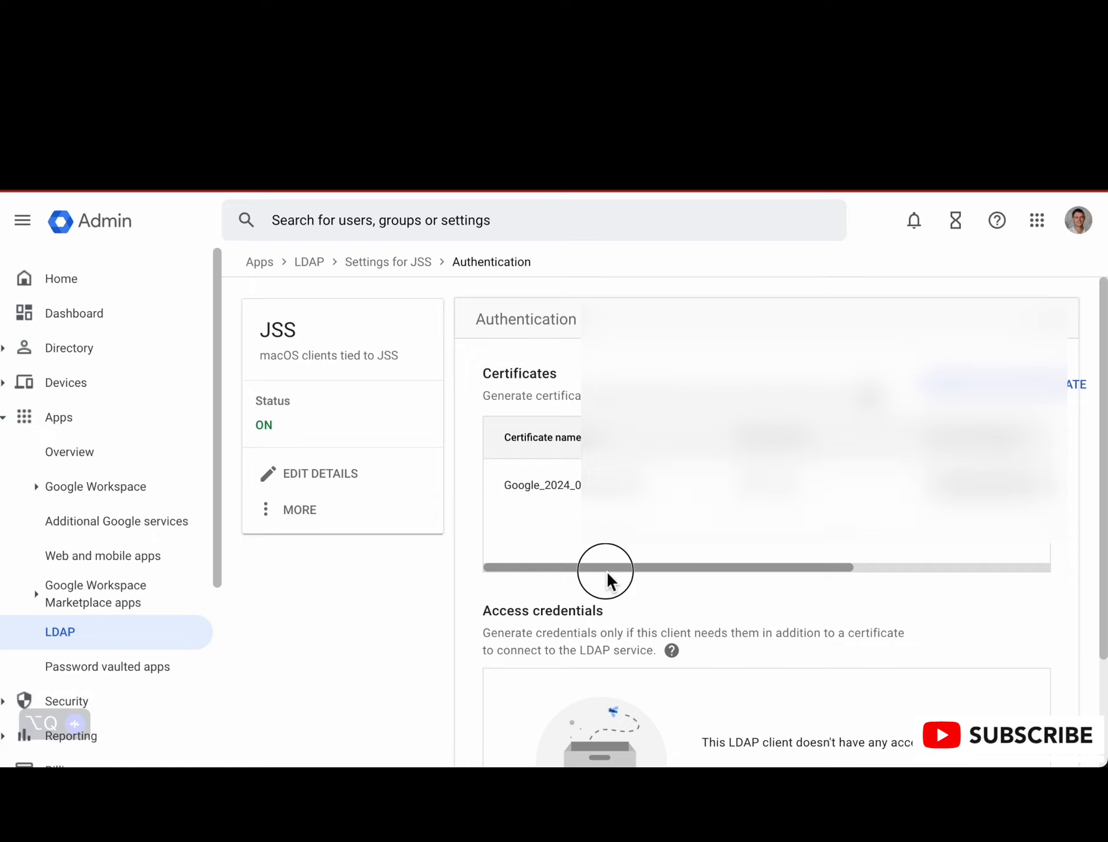
{"action": "scroll", "coordinate": [510, 556], "scroll_direction": "down", "scroll_amount": 3}
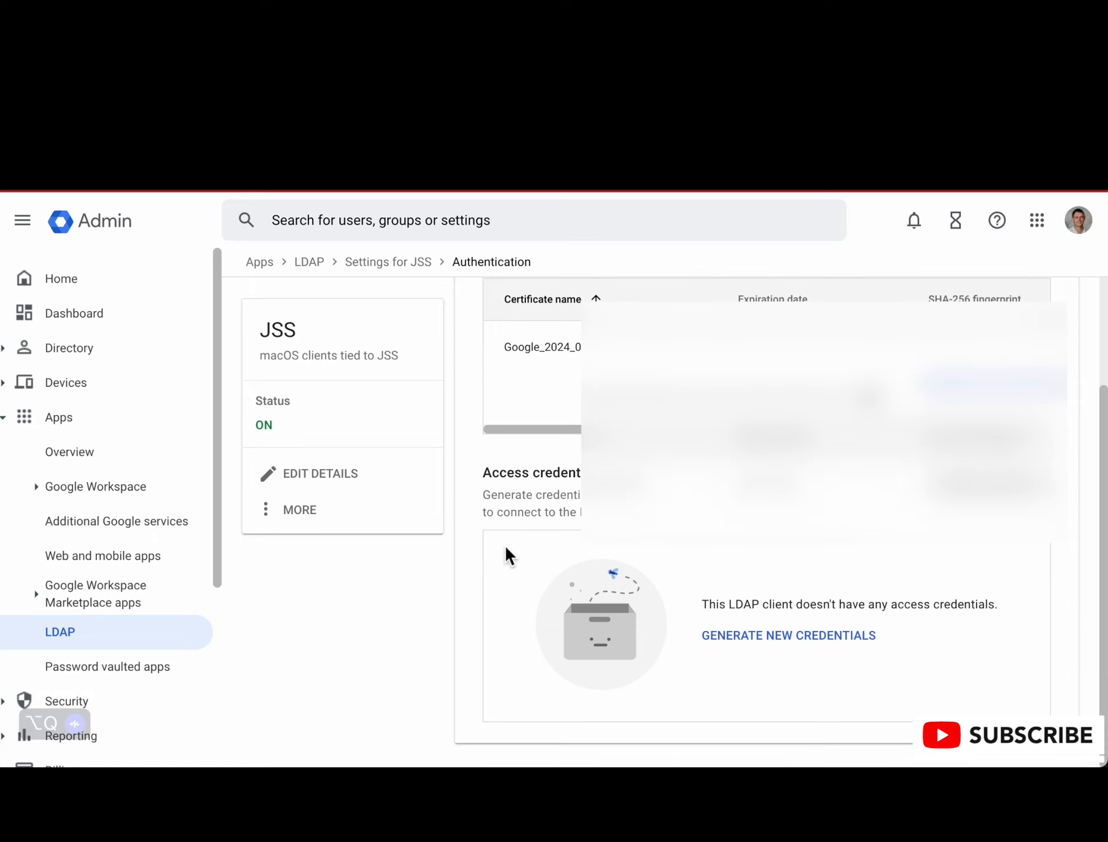
{"action": "scroll", "coordinate": [507, 555], "scroll_direction": "up", "scroll_amount": 3}
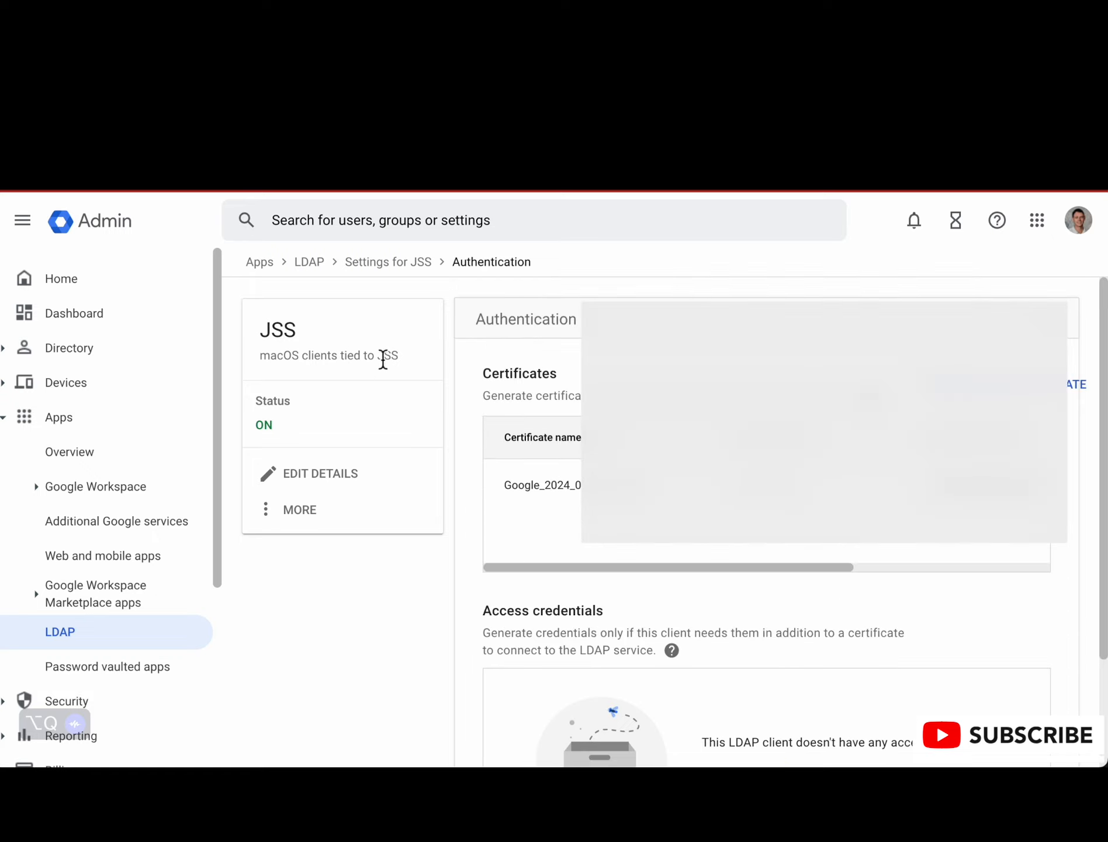
Step: Return to the JSS client settings, open the LDAP client list and examine the JSS client's access permissions
{"action": "left_click", "coordinate": [398, 271]}
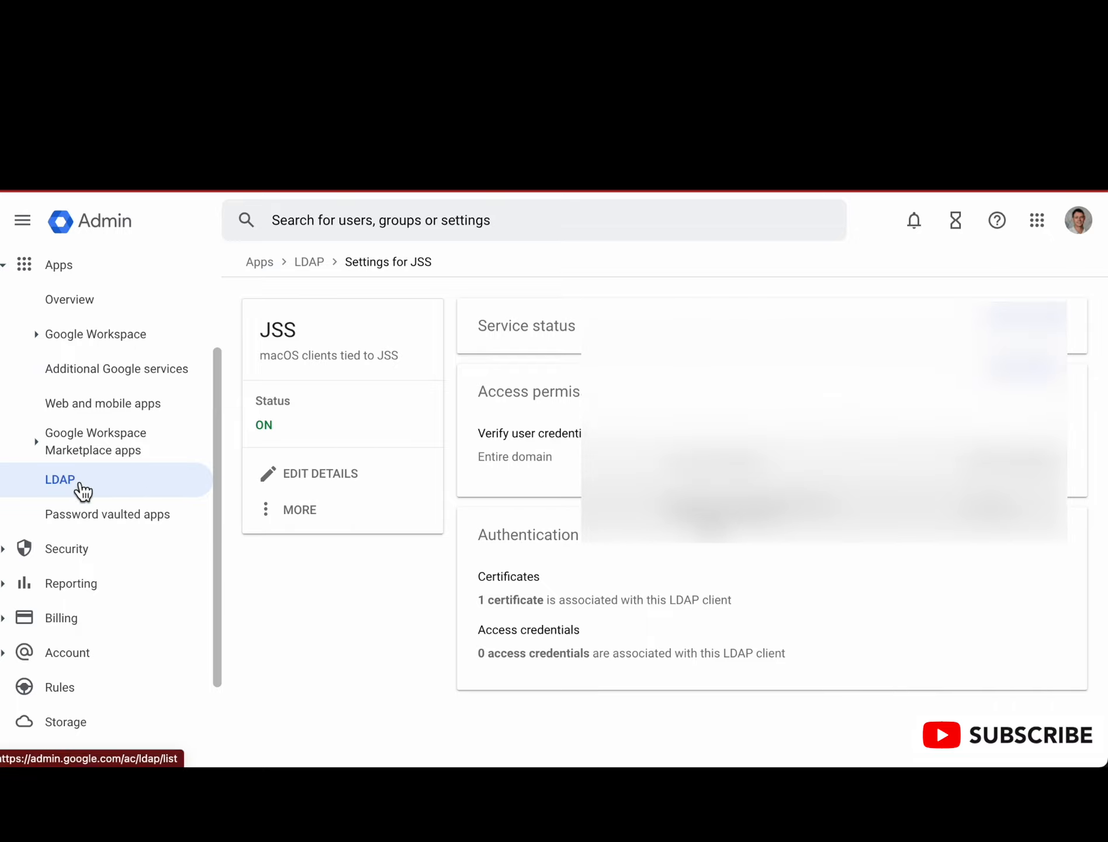
{"action": "left_click", "coordinate": [78, 479]}
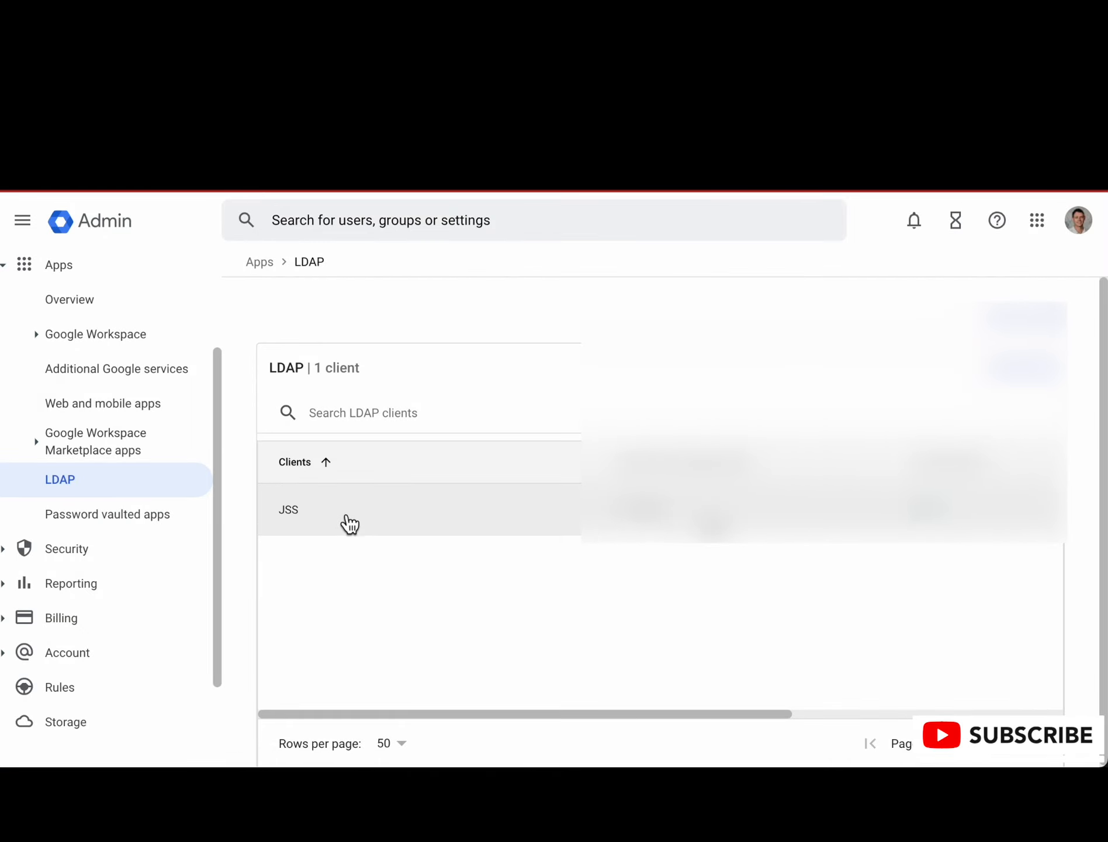
{"action": "scroll", "coordinate": [465, 527], "scroll_direction": "right", "scroll_amount": 2}
{"action": "scroll", "coordinate": [420, 497], "scroll_direction": "right", "scroll_amount": 3}
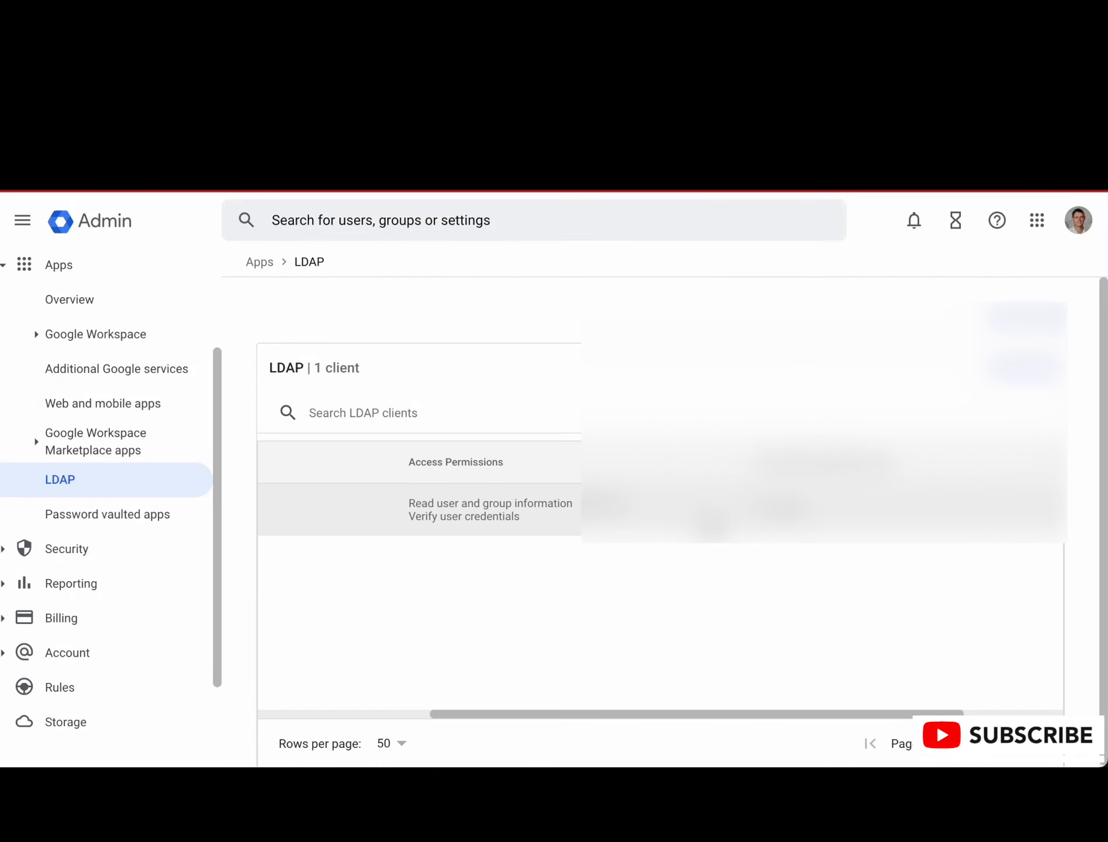
{"action": "scroll", "coordinate": [420, 497], "scroll_direction": "left", "scroll_amount": 5}
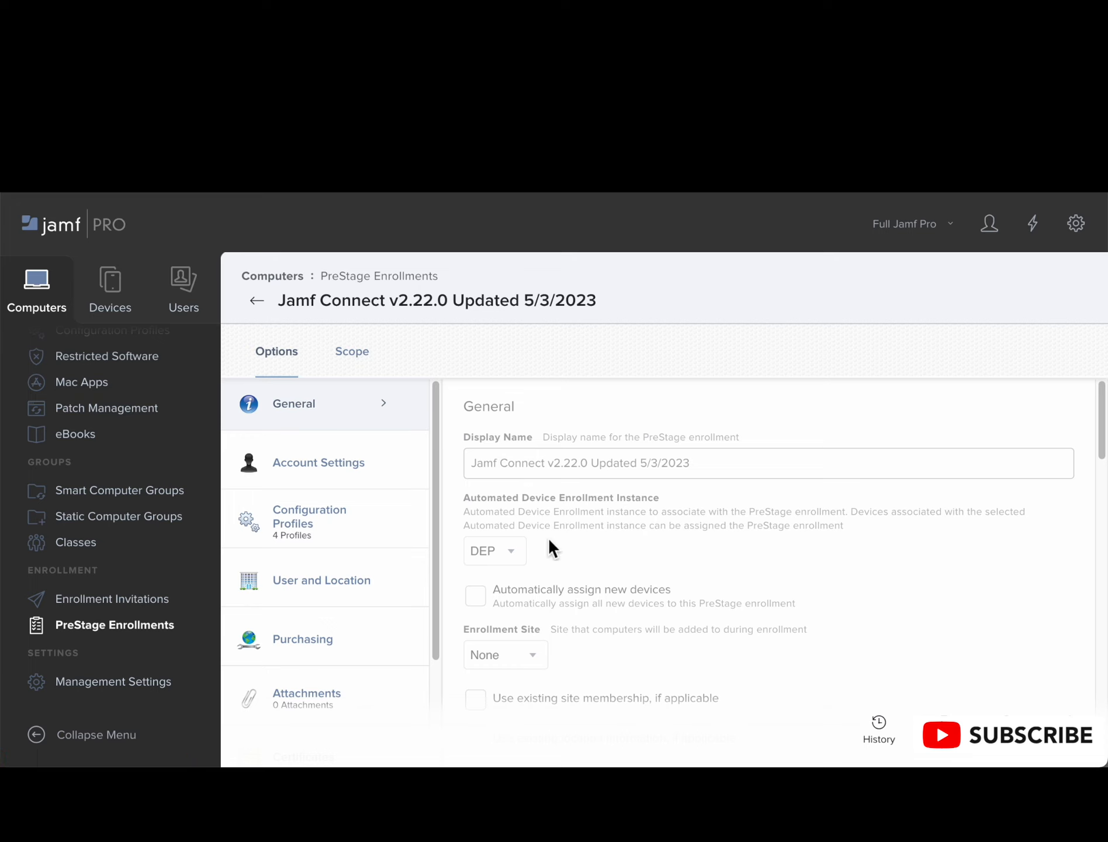
Step: In Jamf Pro, open the "Jamf Connect v2.22.0 Updated 5/3/2023" PreStage enrollment for editing and examine its General settings through the Setup Assistant heading
{"action": "scroll", "coordinate": [548, 537], "scroll_direction": "down", "scroll_amount": 1}
{"action": "left_click", "coordinate": [1090, 754]}
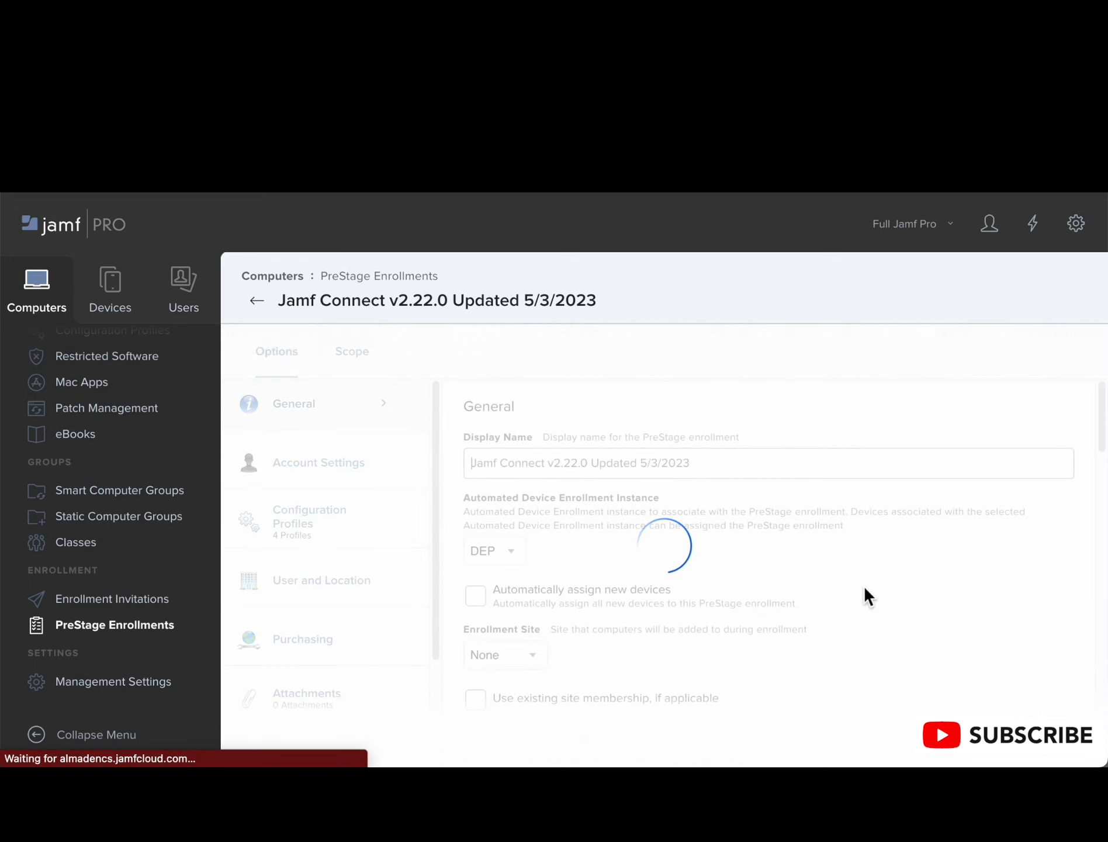
{"action": "scroll", "coordinate": [578, 521], "scroll_direction": "down", "scroll_amount": 2}
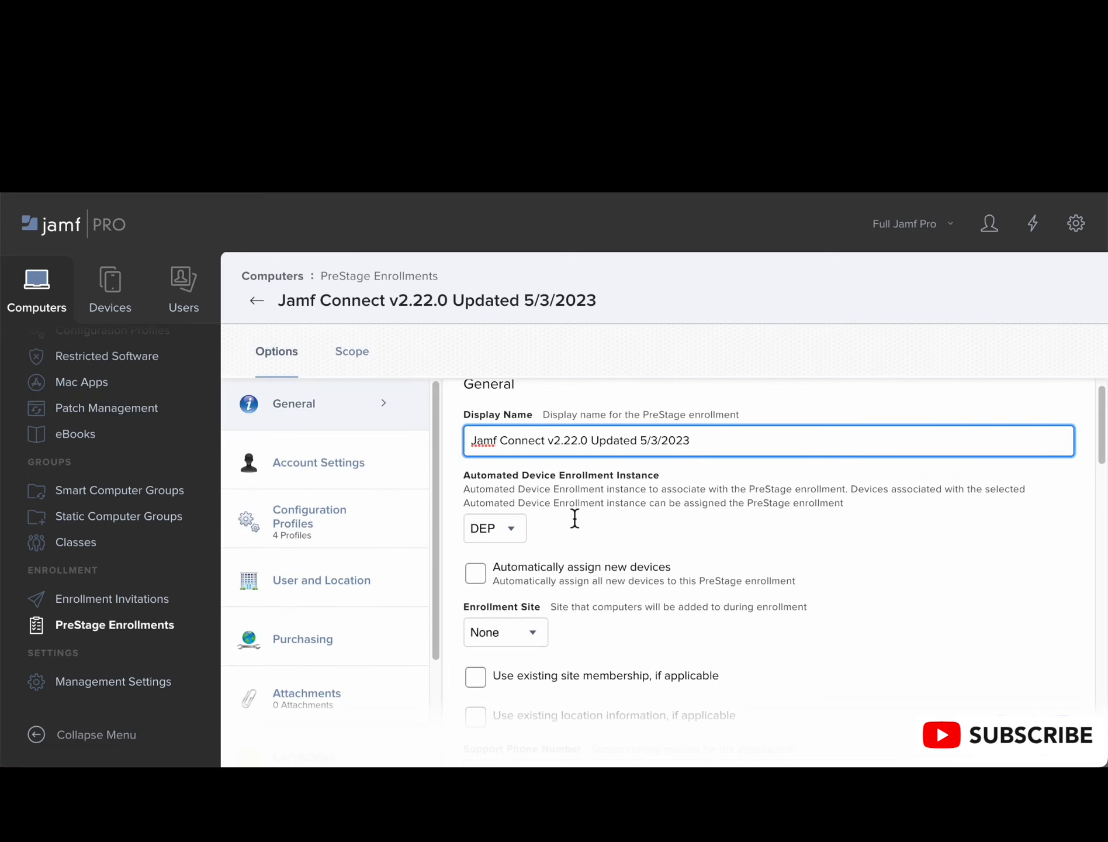
{"action": "scroll", "coordinate": [577, 522], "scroll_direction": "down", "scroll_amount": 1}
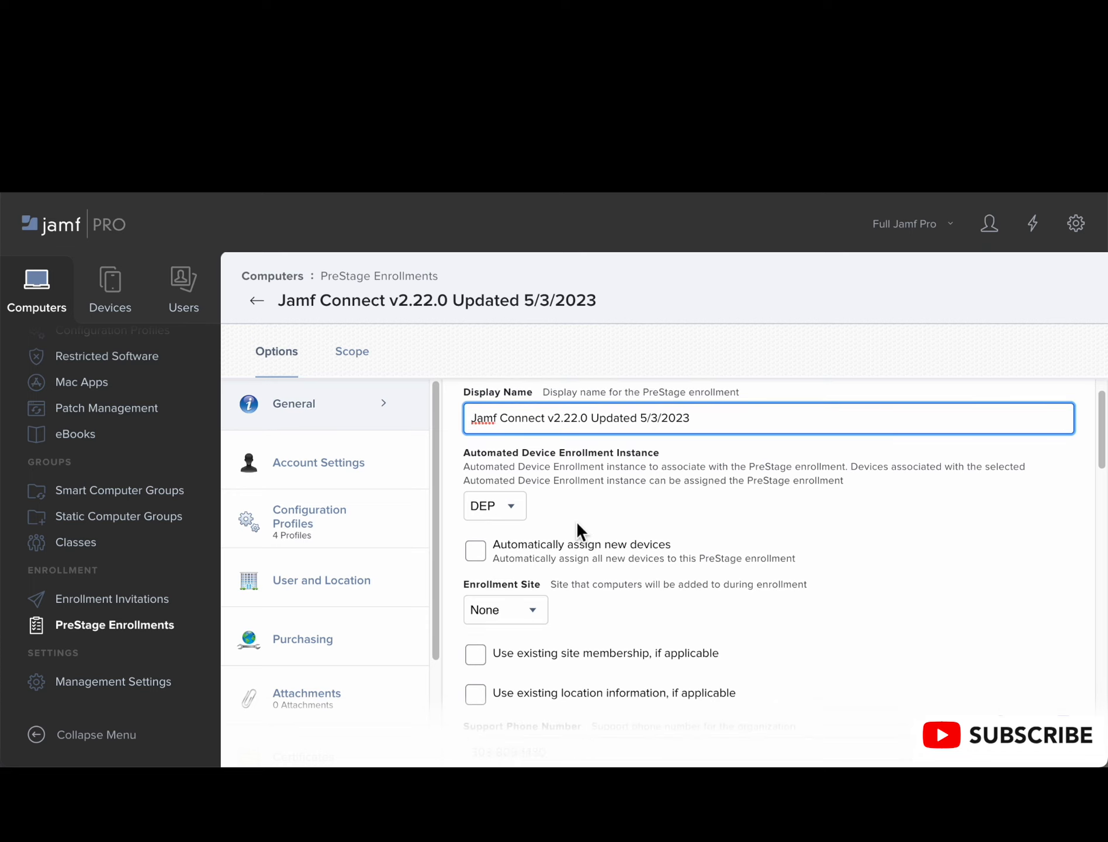
{"action": "scroll", "coordinate": [848, 564], "scroll_direction": "down", "scroll_amount": 1}
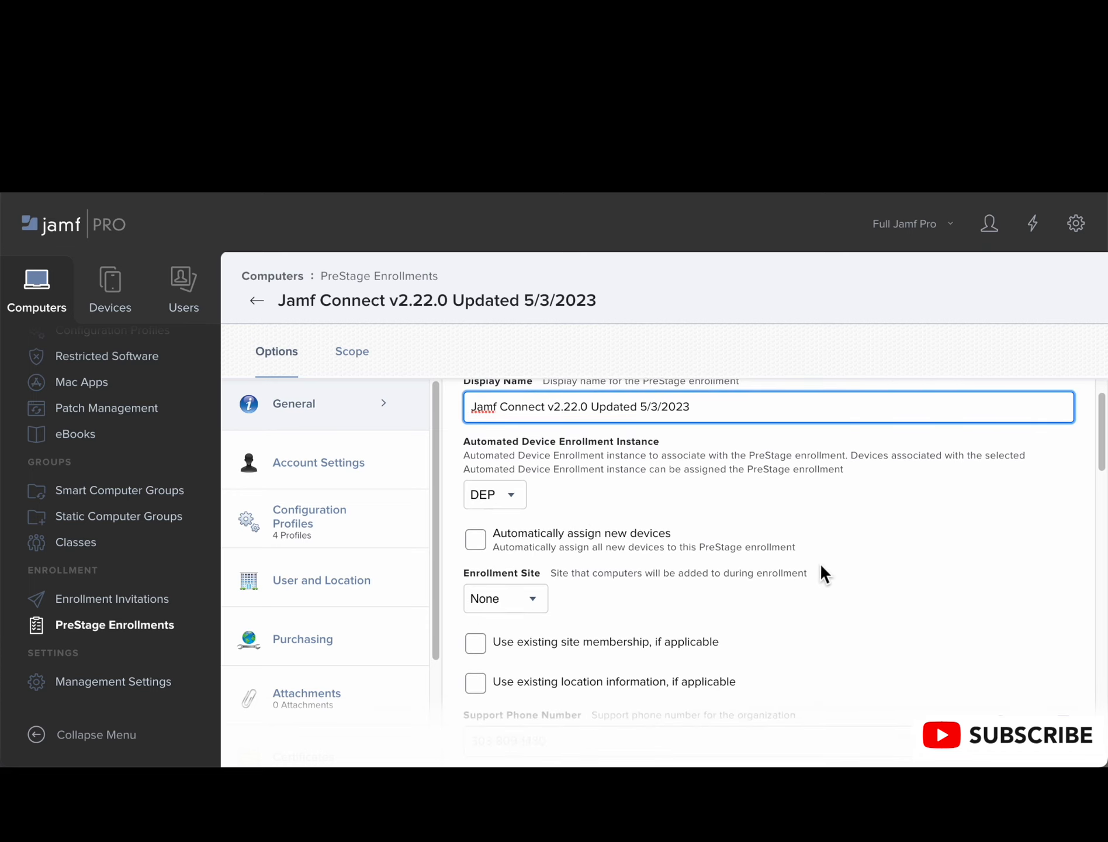
{"action": "scroll", "coordinate": [821, 573], "scroll_direction": "down", "scroll_amount": 1}
{"action": "scroll", "coordinate": [818, 567], "scroll_direction": "down", "scroll_amount": 2}
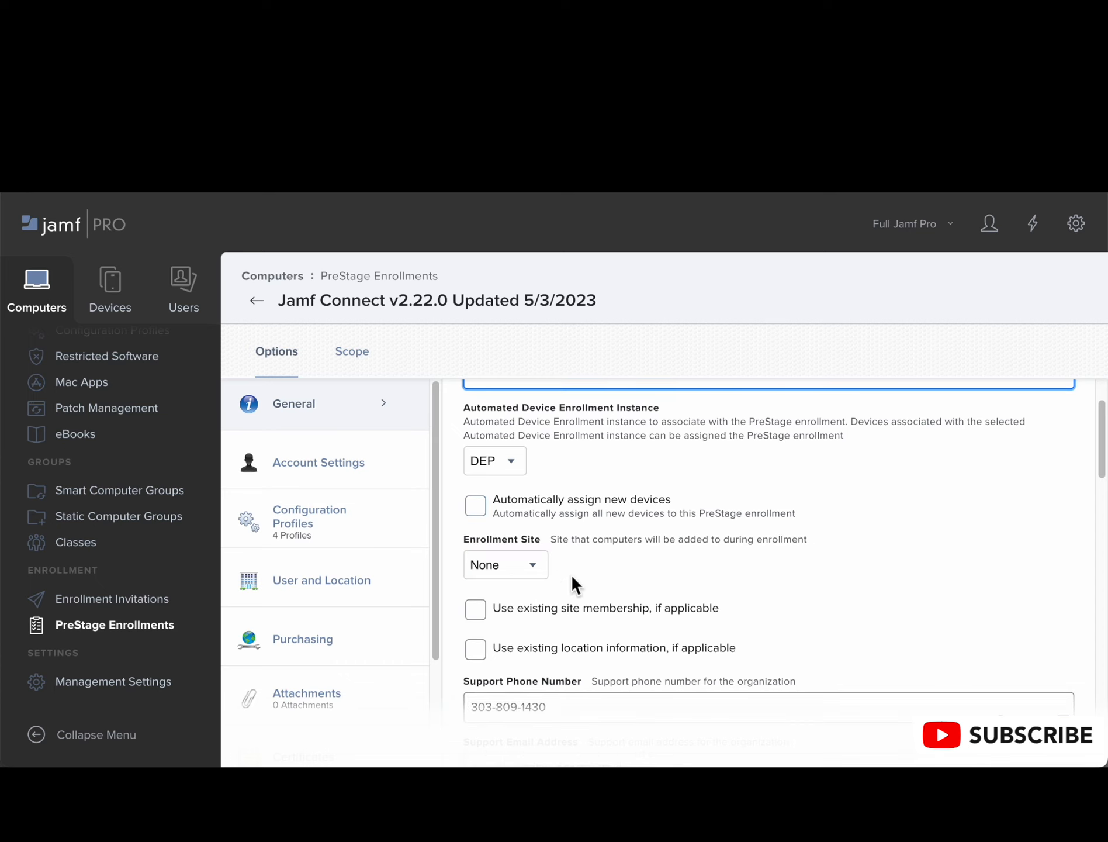
{"action": "scroll", "coordinate": [571, 575], "scroll_direction": "down", "scroll_amount": 5}
{"action": "scroll", "coordinate": [571, 574], "scroll_direction": "down", "scroll_amount": 13}
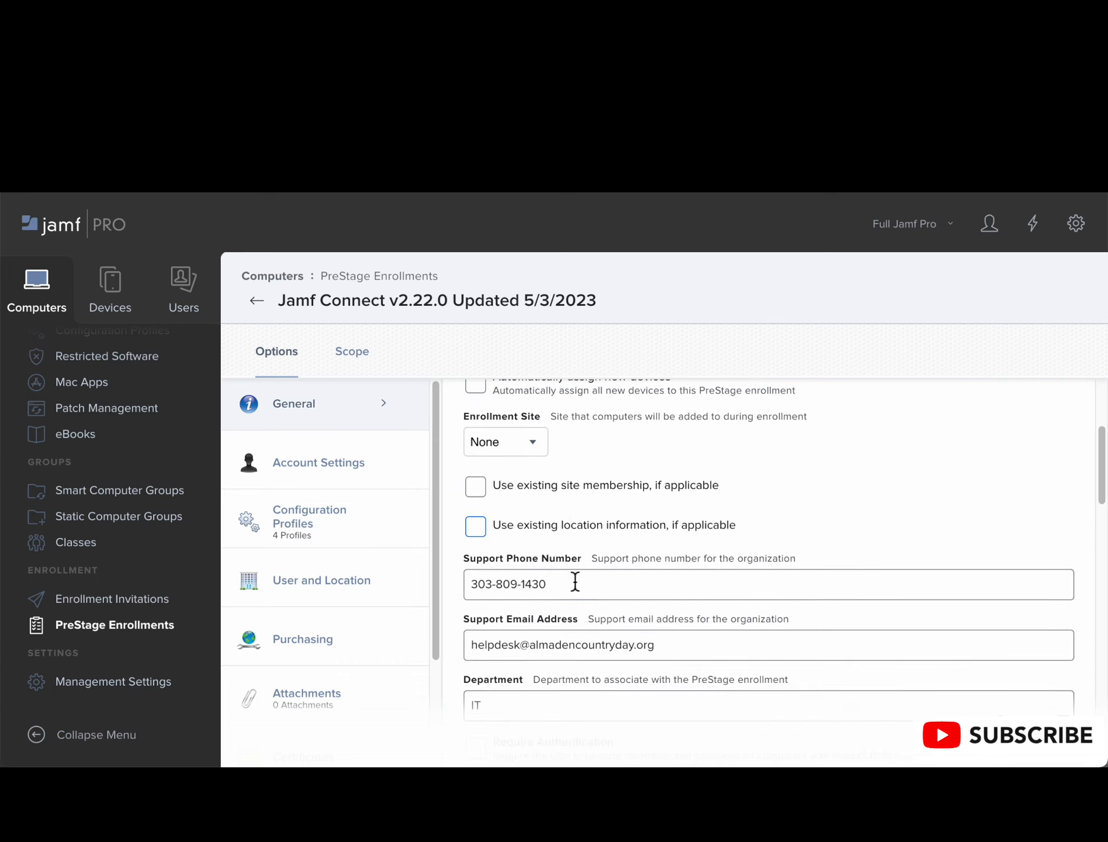
{"action": "scroll", "coordinate": [578, 583], "scroll_direction": "down", "scroll_amount": 7}
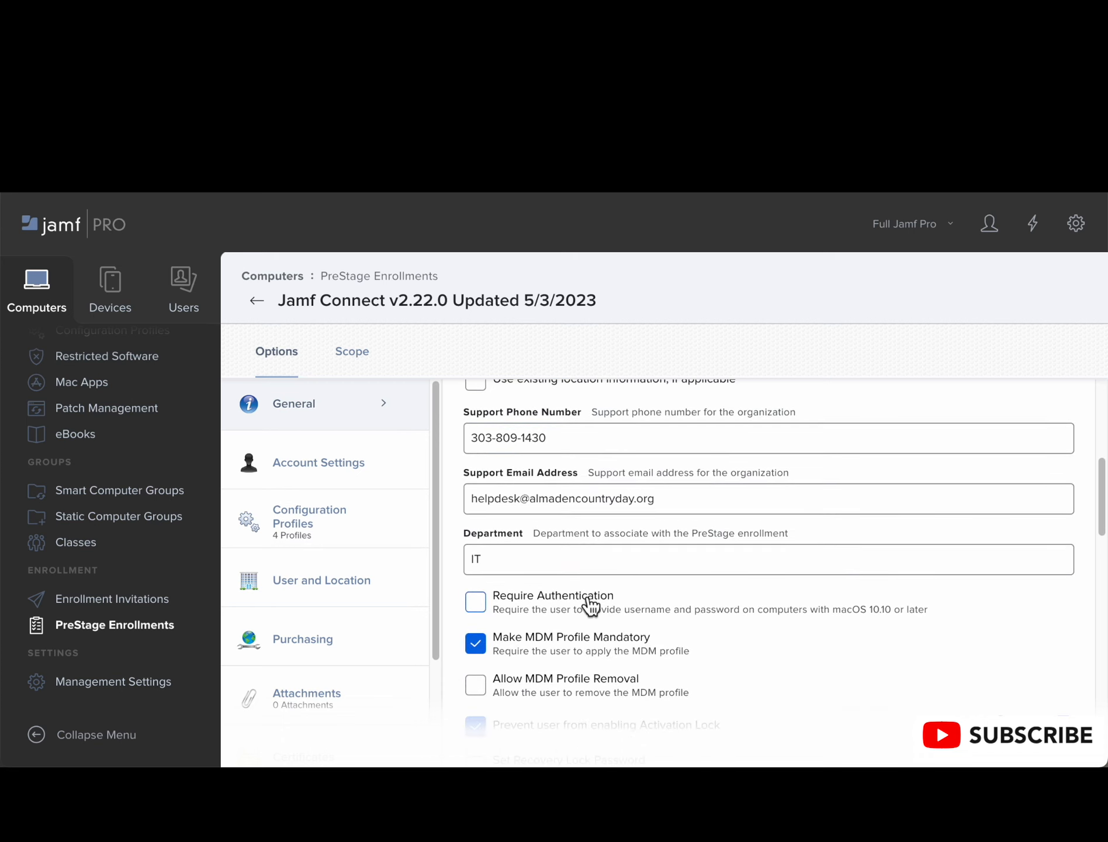
{"action": "scroll", "coordinate": [590, 606], "scroll_direction": "down", "scroll_amount": 9}
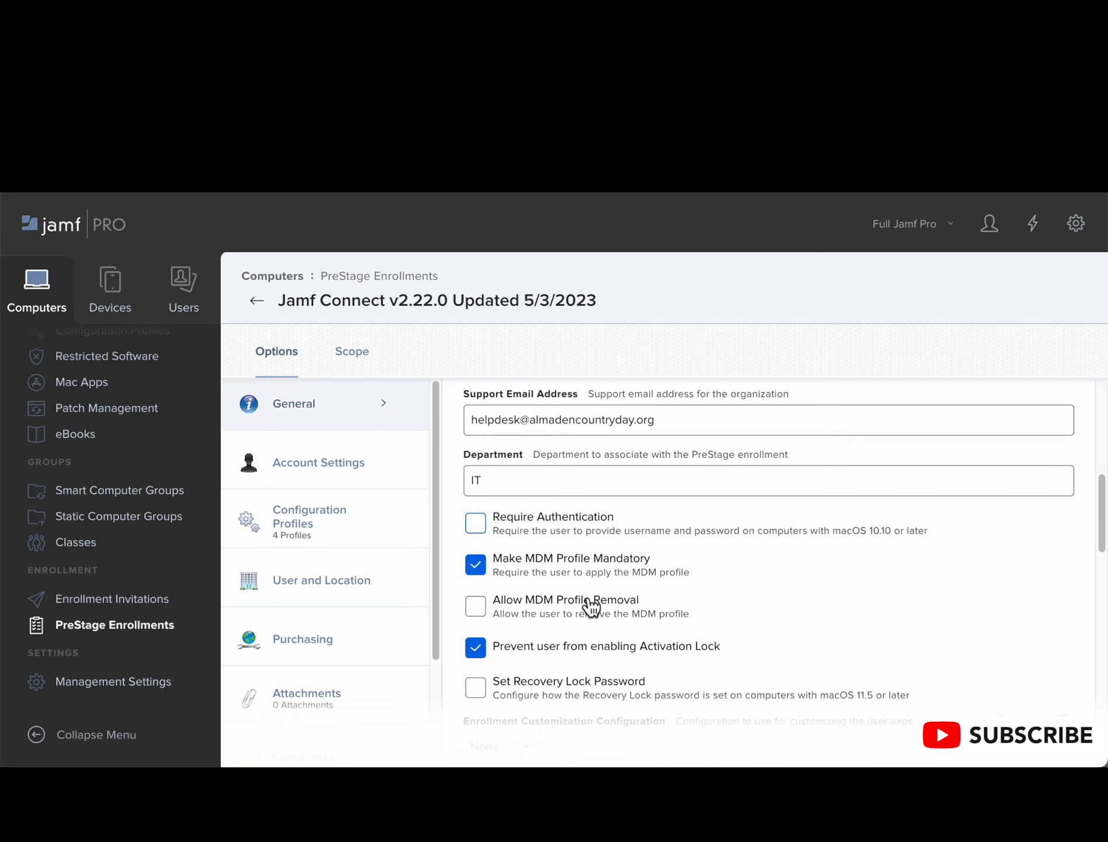
{"action": "scroll", "coordinate": [590, 606], "scroll_direction": "down", "scroll_amount": 6}
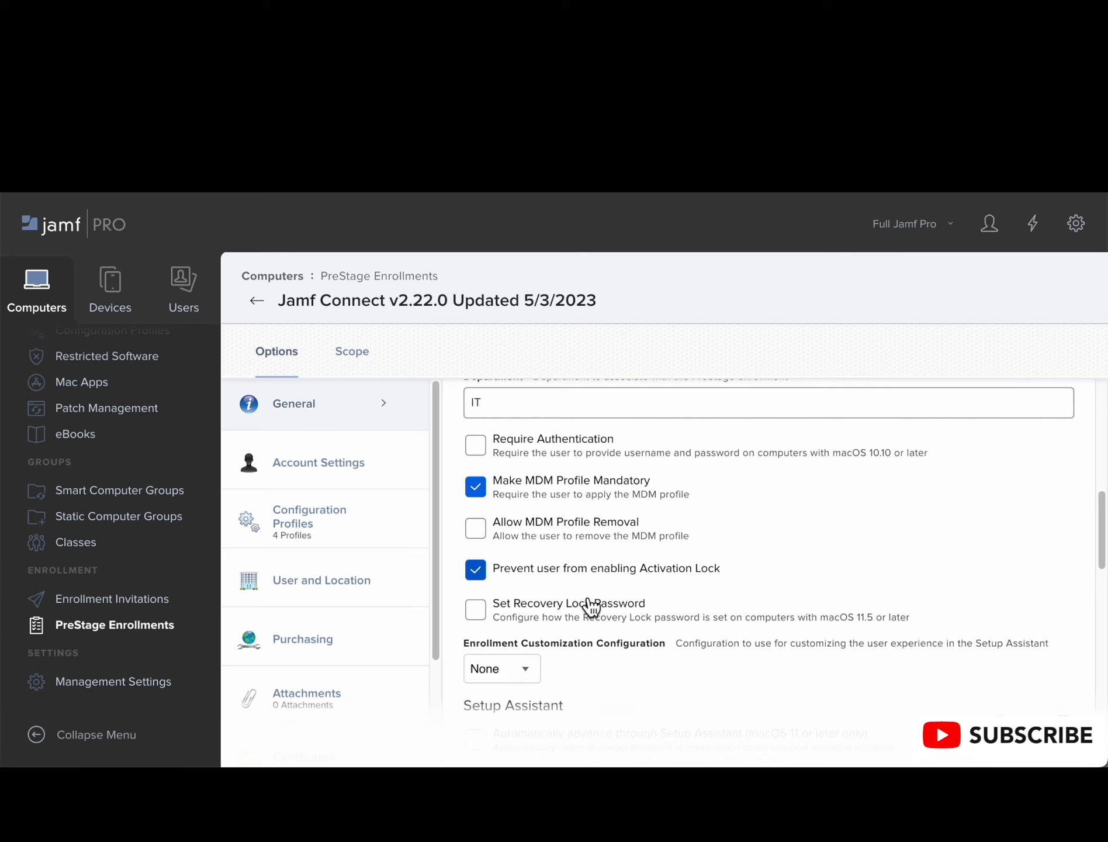
{"action": "scroll", "coordinate": [589, 602], "scroll_direction": "down", "scroll_amount": 2}
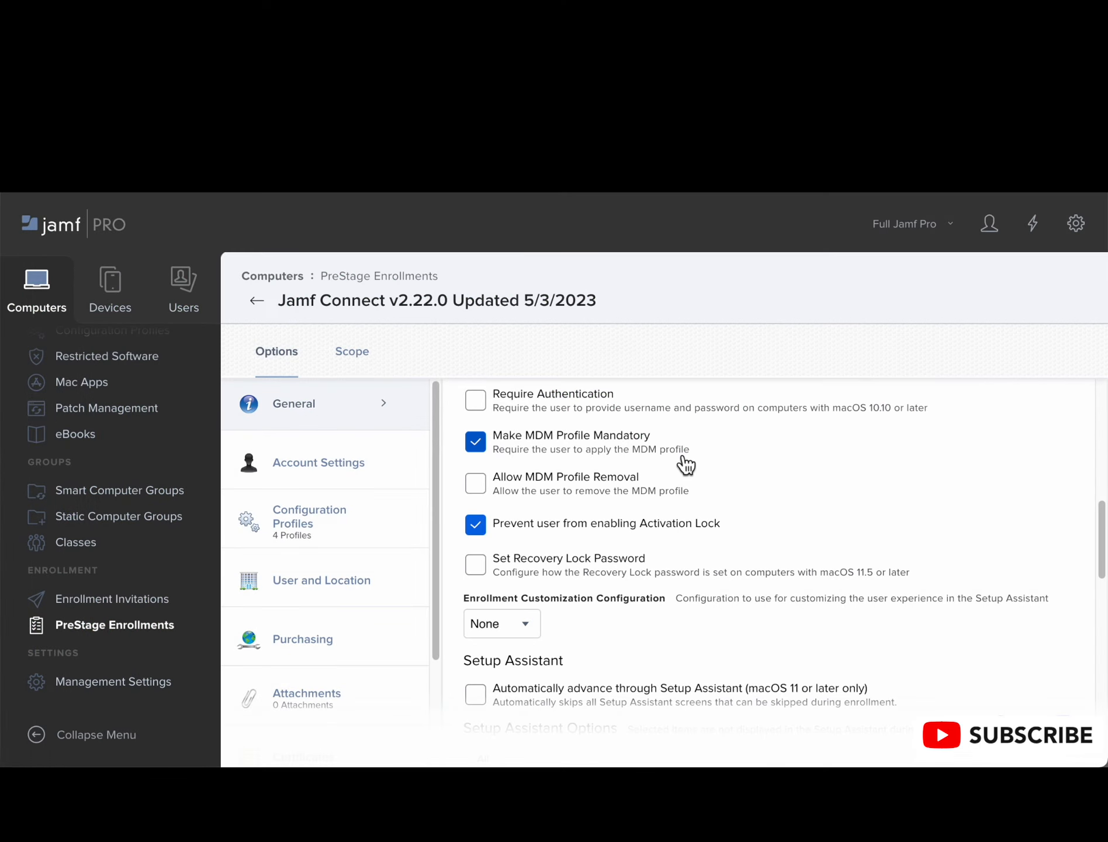
Step: Reopen the PreStage enrollment's General settings for editing and examine the support contact, authentication, MDM profile and Activation Lock options
{"action": "left_click", "coordinate": [387, 406]}
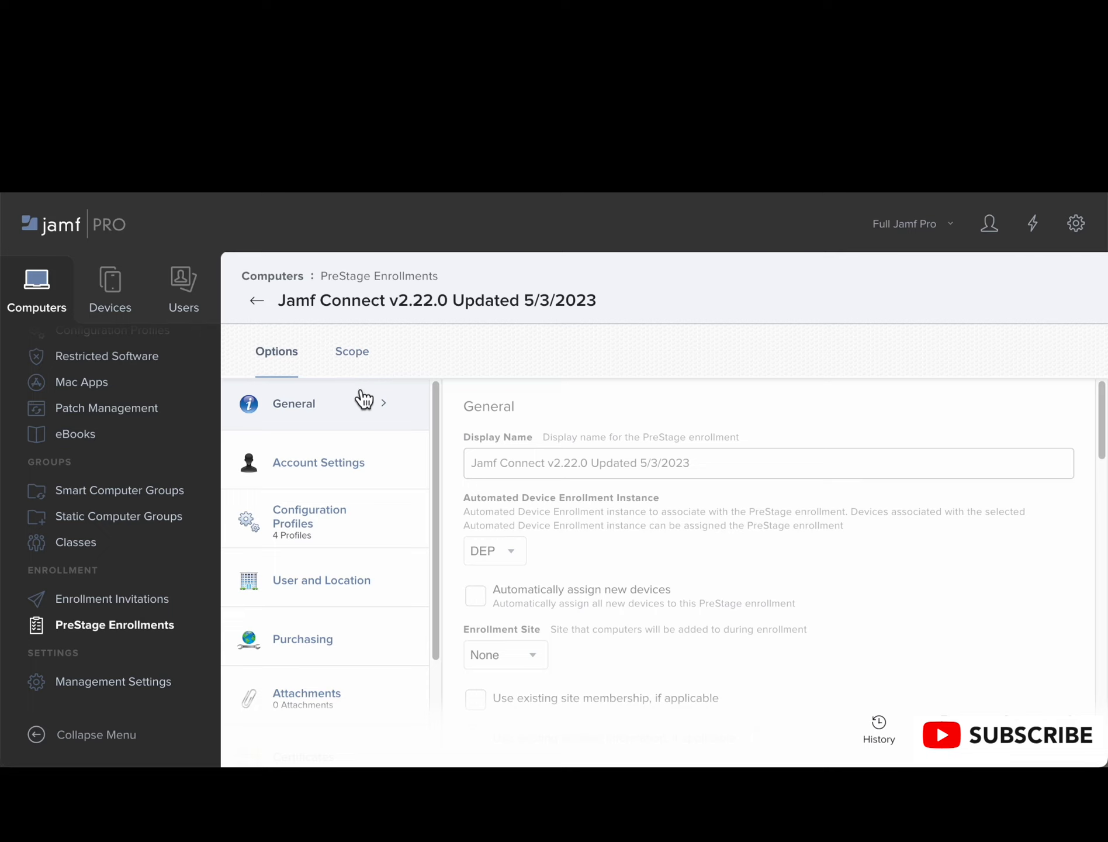
{"action": "scroll", "coordinate": [552, 544], "scroll_direction": "down", "scroll_amount": 1}
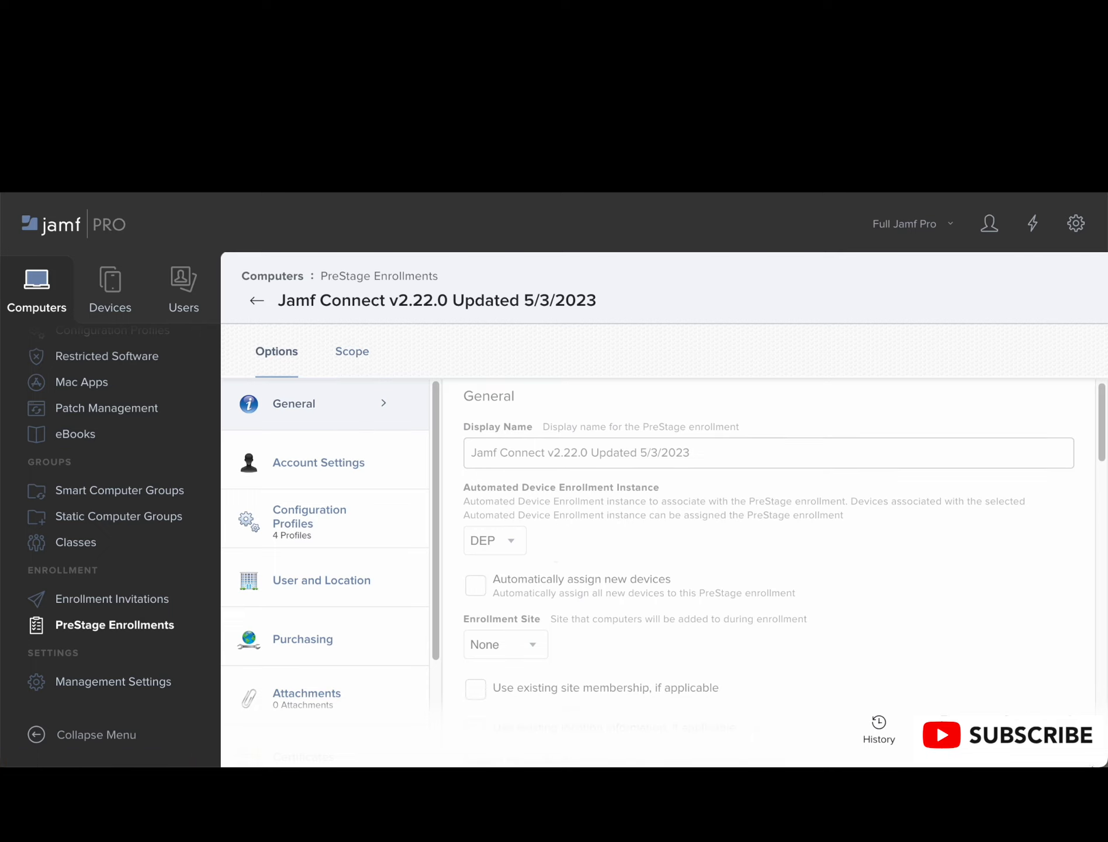
{"action": "left_click", "coordinate": [1070, 731]}
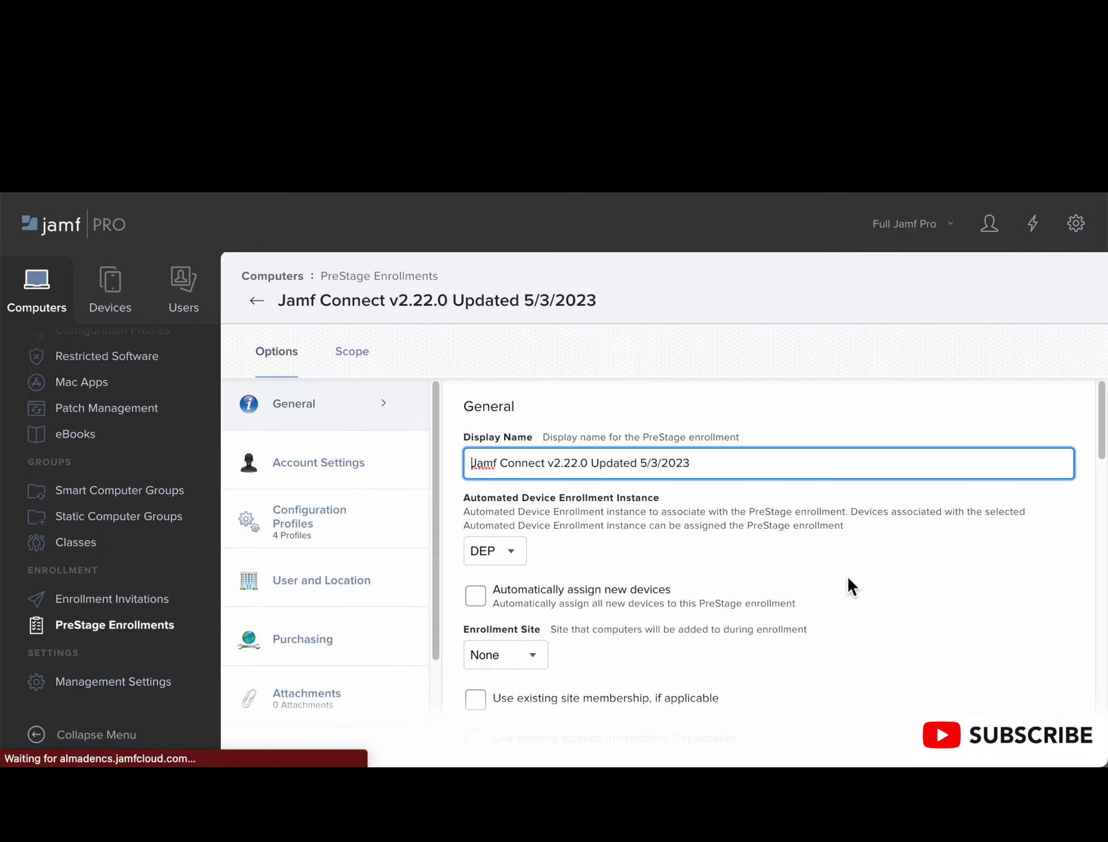
{"action": "scroll", "coordinate": [574, 519], "scroll_direction": "down", "scroll_amount": 1}
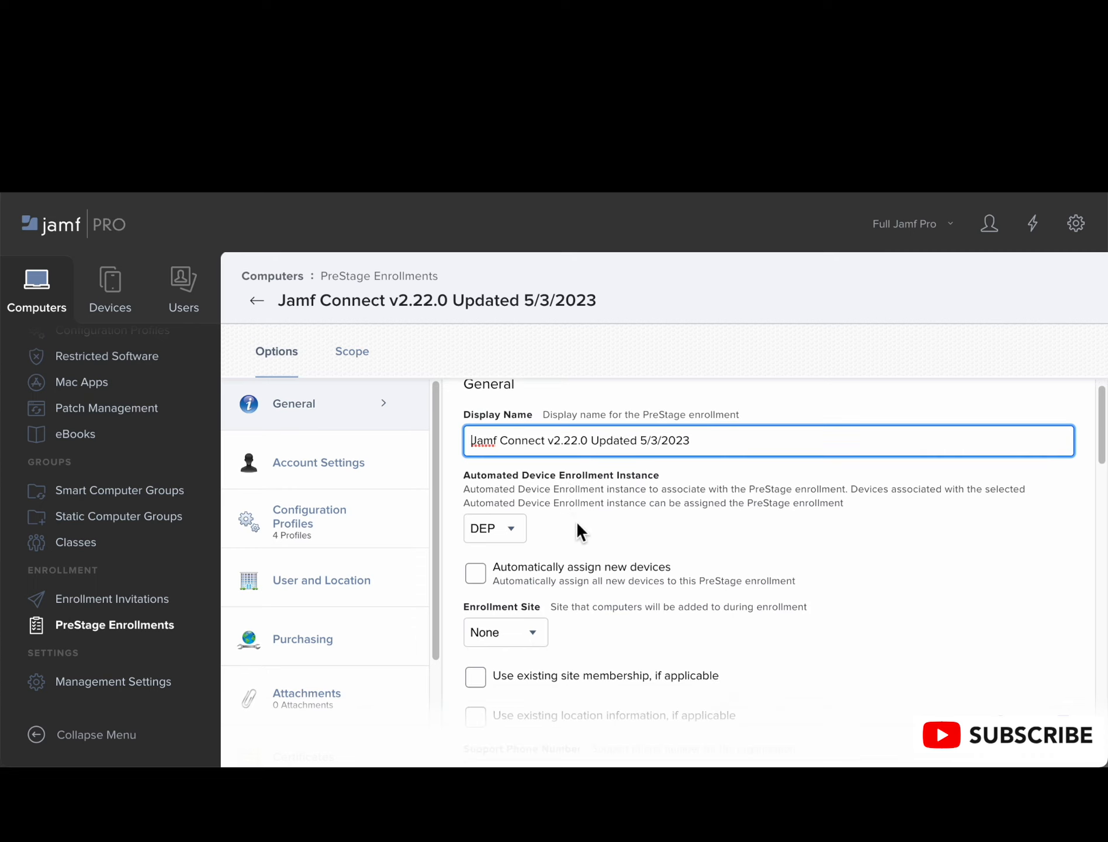
{"action": "scroll", "coordinate": [577, 527], "scroll_direction": "down", "scroll_amount": 1}
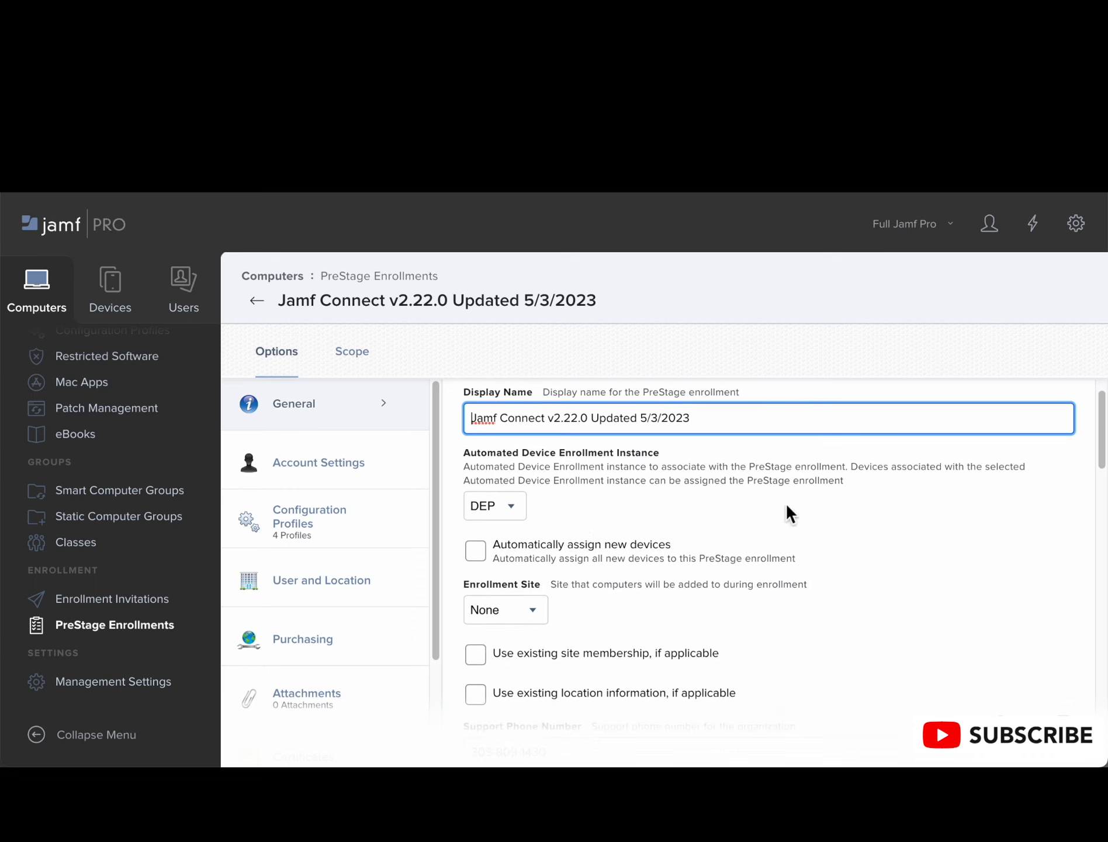
{"action": "scroll", "coordinate": [852, 572], "scroll_direction": "down", "scroll_amount": 1}
{"action": "scroll", "coordinate": [824, 573], "scroll_direction": "down", "scroll_amount": 1}
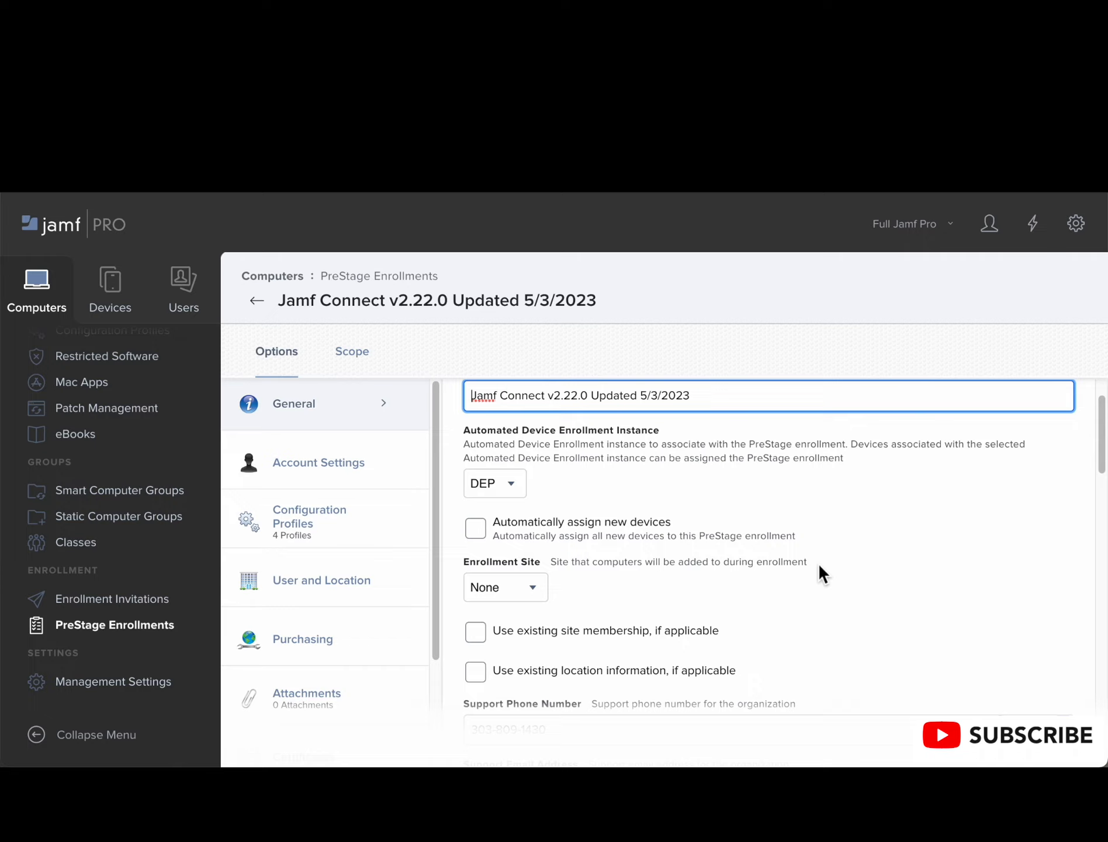
{"action": "scroll", "coordinate": [553, 576], "scroll_direction": "down", "scroll_amount": 1}
{"action": "scroll", "coordinate": [575, 587], "scroll_direction": "down", "scroll_amount": 2}
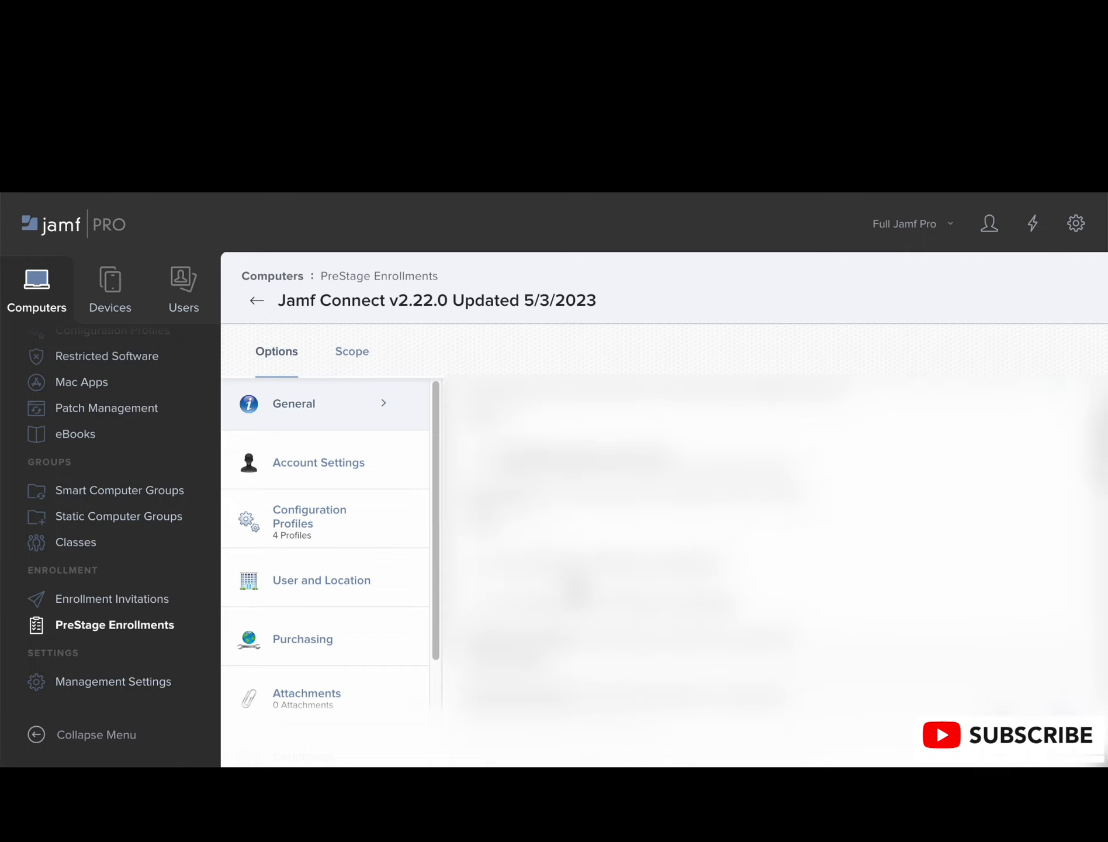
{"action": "scroll", "coordinate": [576, 587], "scroll_direction": "down", "scroll_amount": 5}
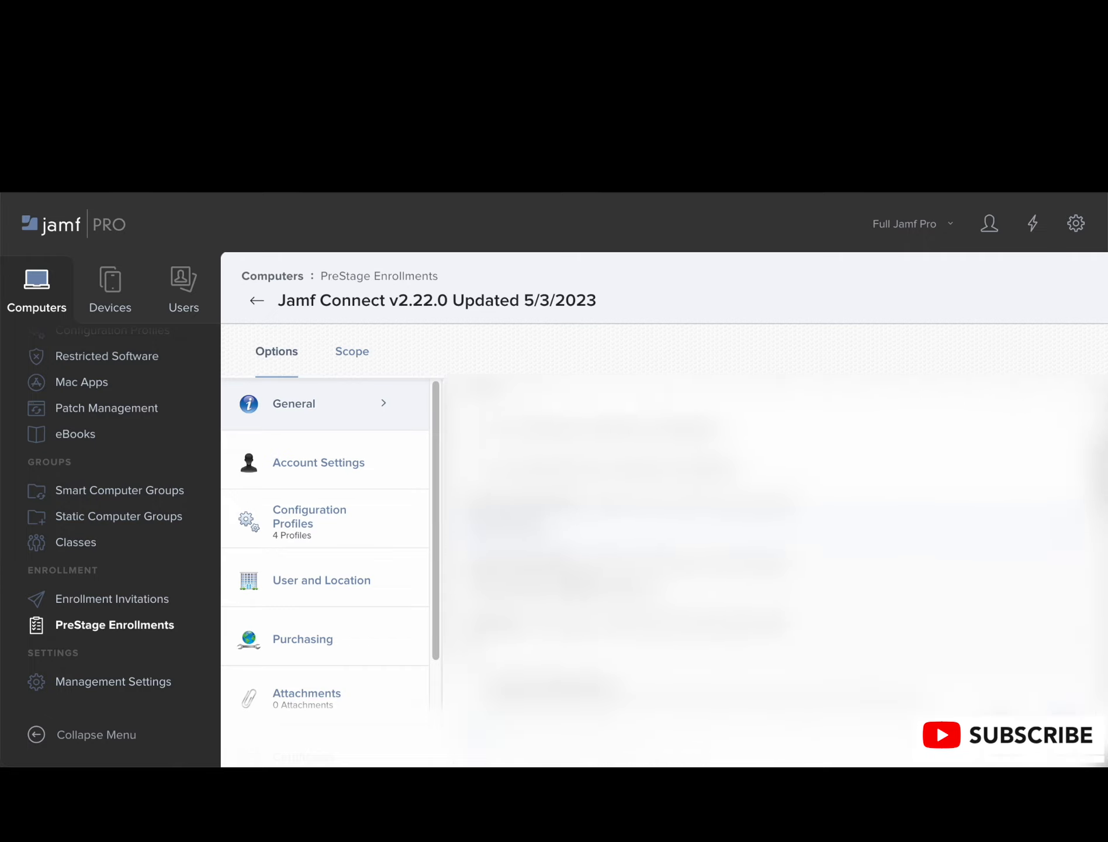
{"action": "scroll", "coordinate": [575, 587], "scroll_direction": "down", "scroll_amount": 4}
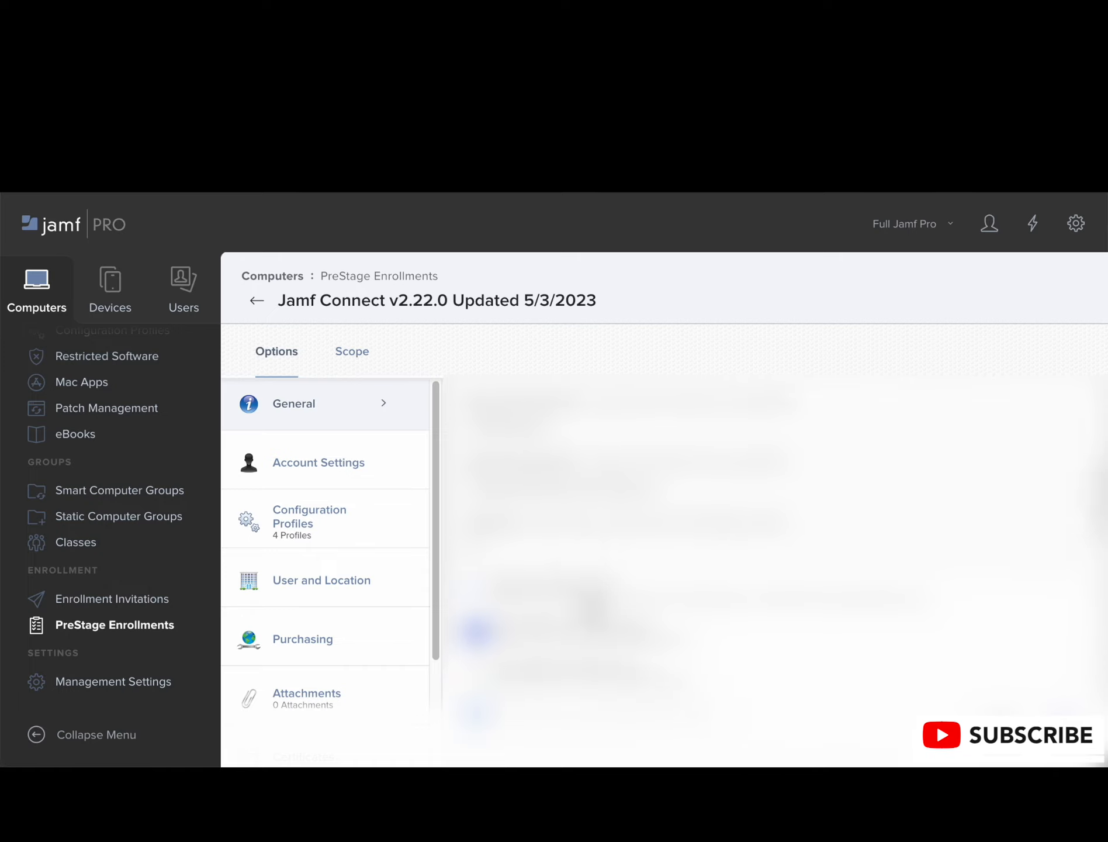
{"action": "scroll", "coordinate": [593, 610], "scroll_direction": "down", "scroll_amount": 3}
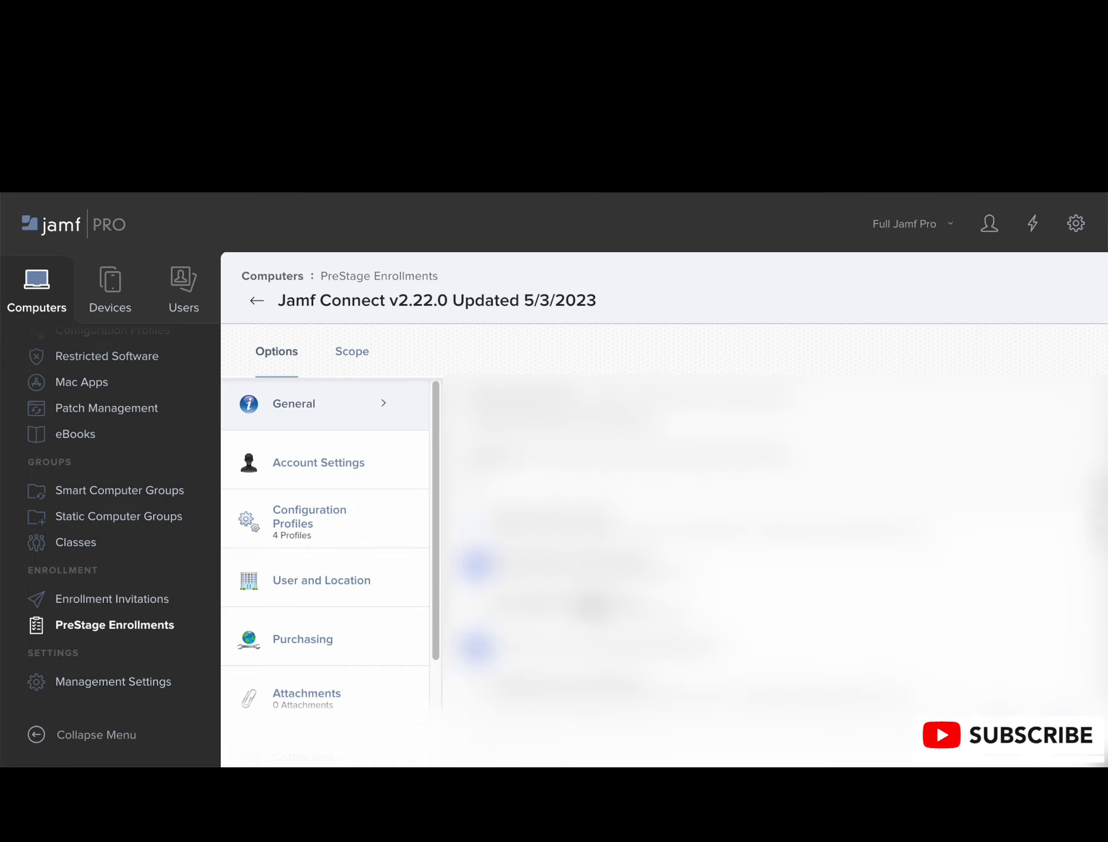
{"action": "scroll", "coordinate": [593, 608], "scroll_direction": "down", "scroll_amount": 2}
{"action": "scroll", "coordinate": [593, 608], "scroll_direction": "down", "scroll_amount": 3}
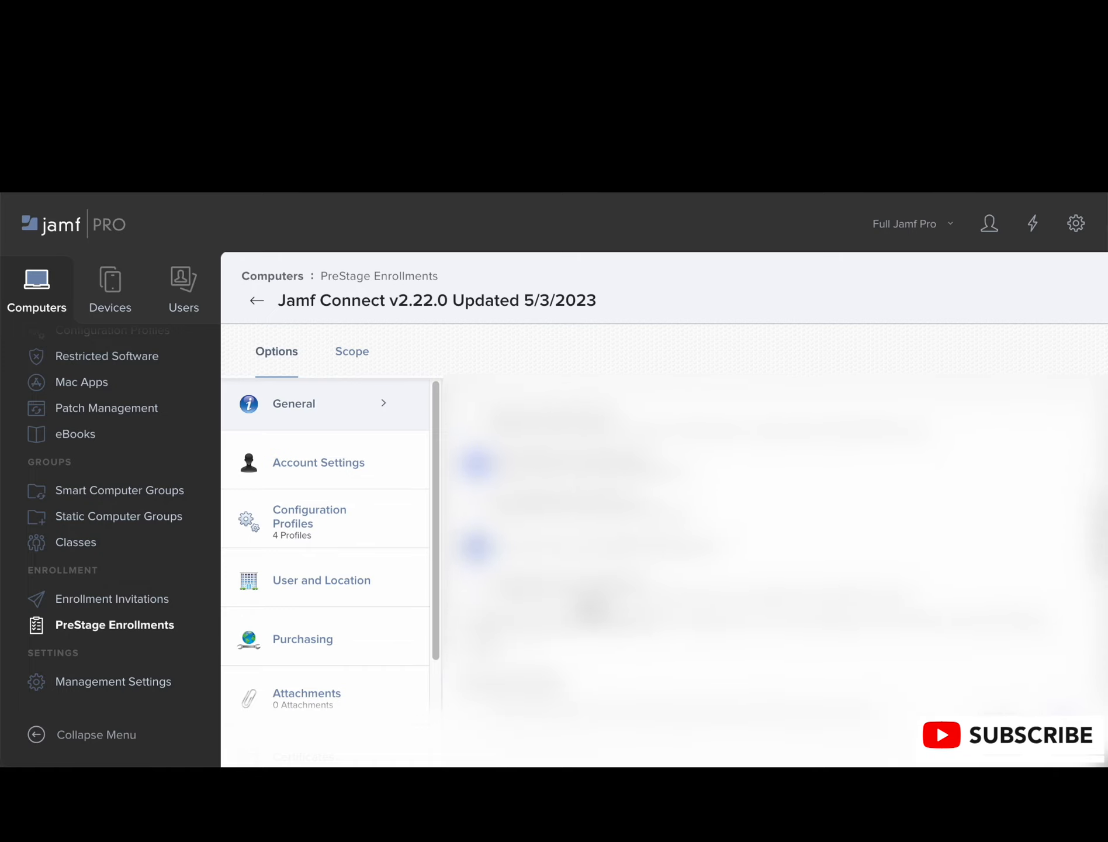
{"action": "scroll", "coordinate": [592, 607], "scroll_direction": "down", "scroll_amount": 1}
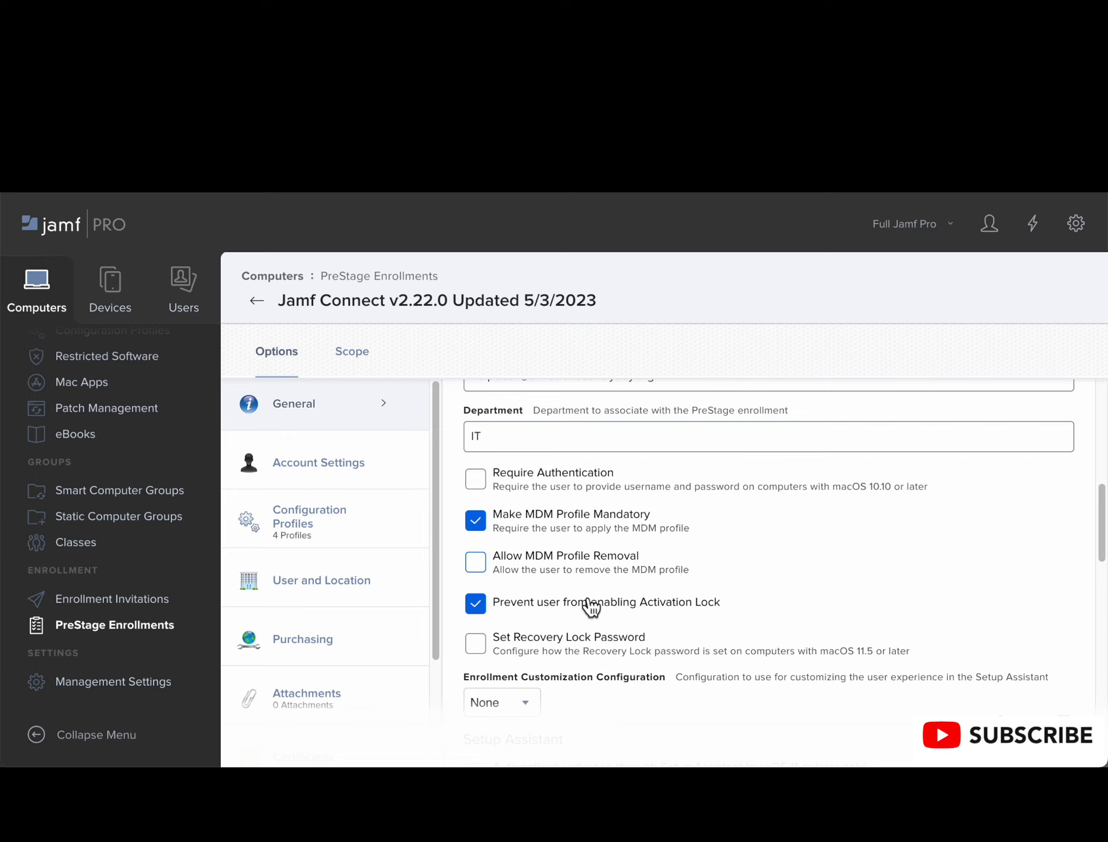
{"action": "scroll", "coordinate": [591, 607], "scroll_direction": "down", "scroll_amount": 1}
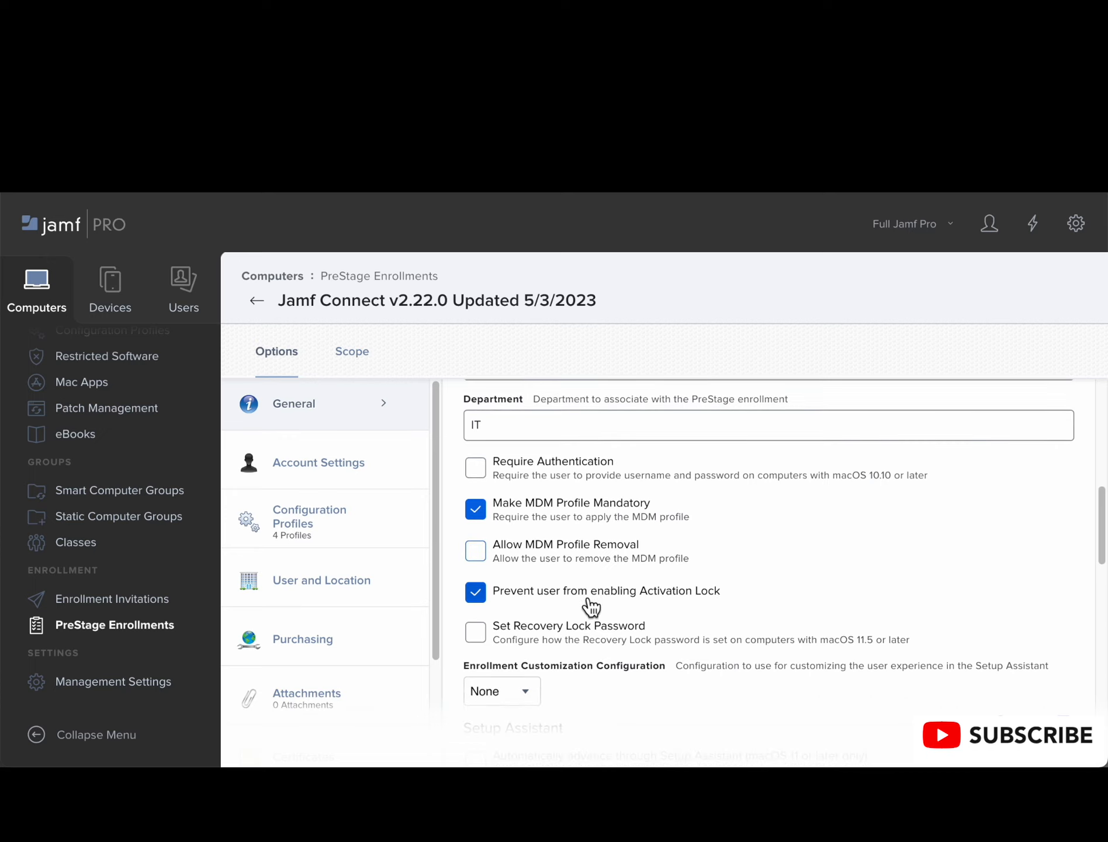
Step: Examine the Recovery Lock password and Enrollment Customization Configuration options in the PreStage enrollment's General settings
{"action": "scroll", "coordinate": [591, 607], "scroll_direction": "down", "scroll_amount": 1}
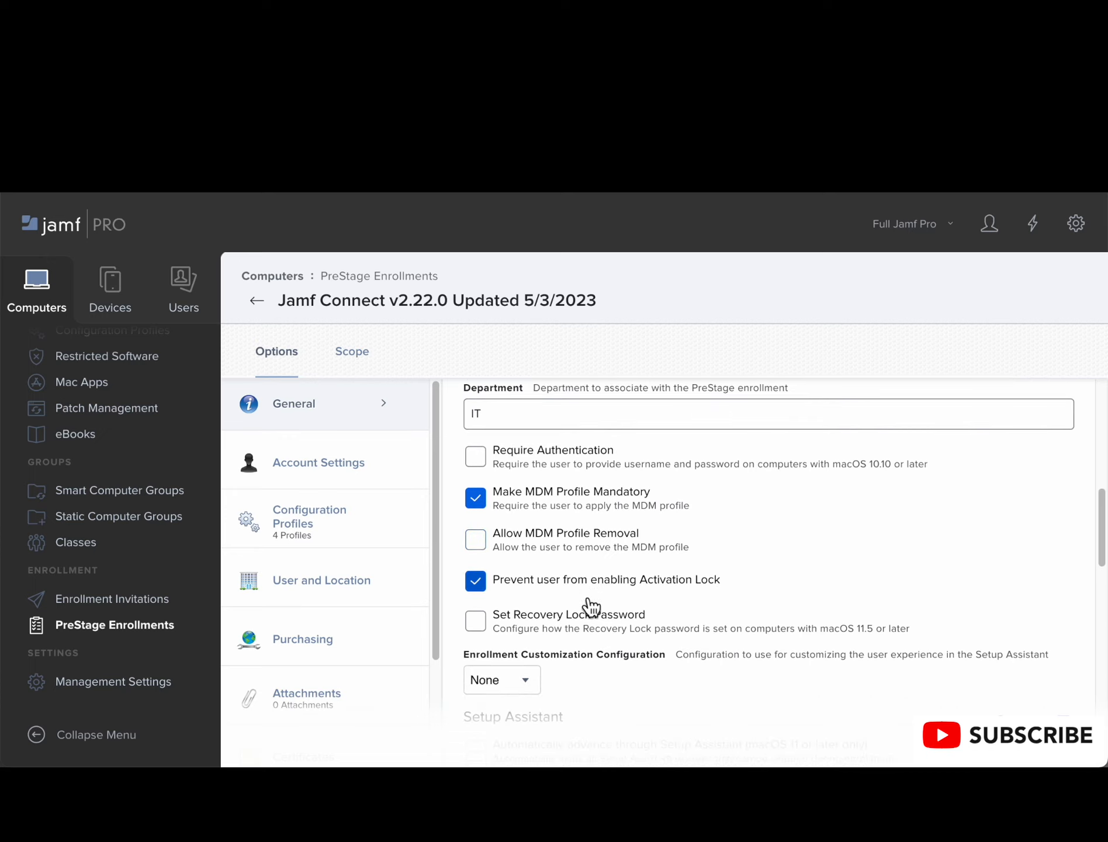
{"action": "scroll", "coordinate": [590, 607], "scroll_direction": "down", "scroll_amount": 1}
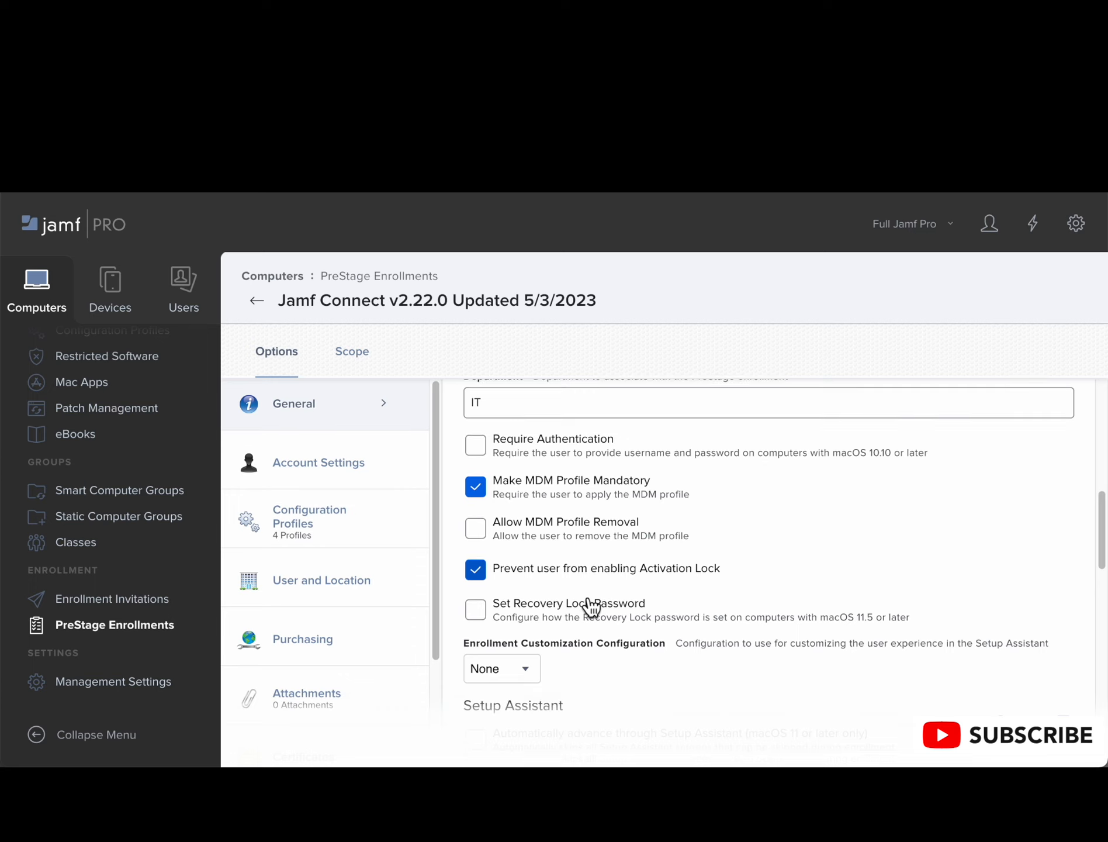
{"action": "scroll", "coordinate": [591, 608], "scroll_direction": "down", "scroll_amount": 1}
{"action": "scroll", "coordinate": [590, 608], "scroll_direction": "down", "scroll_amount": 1}
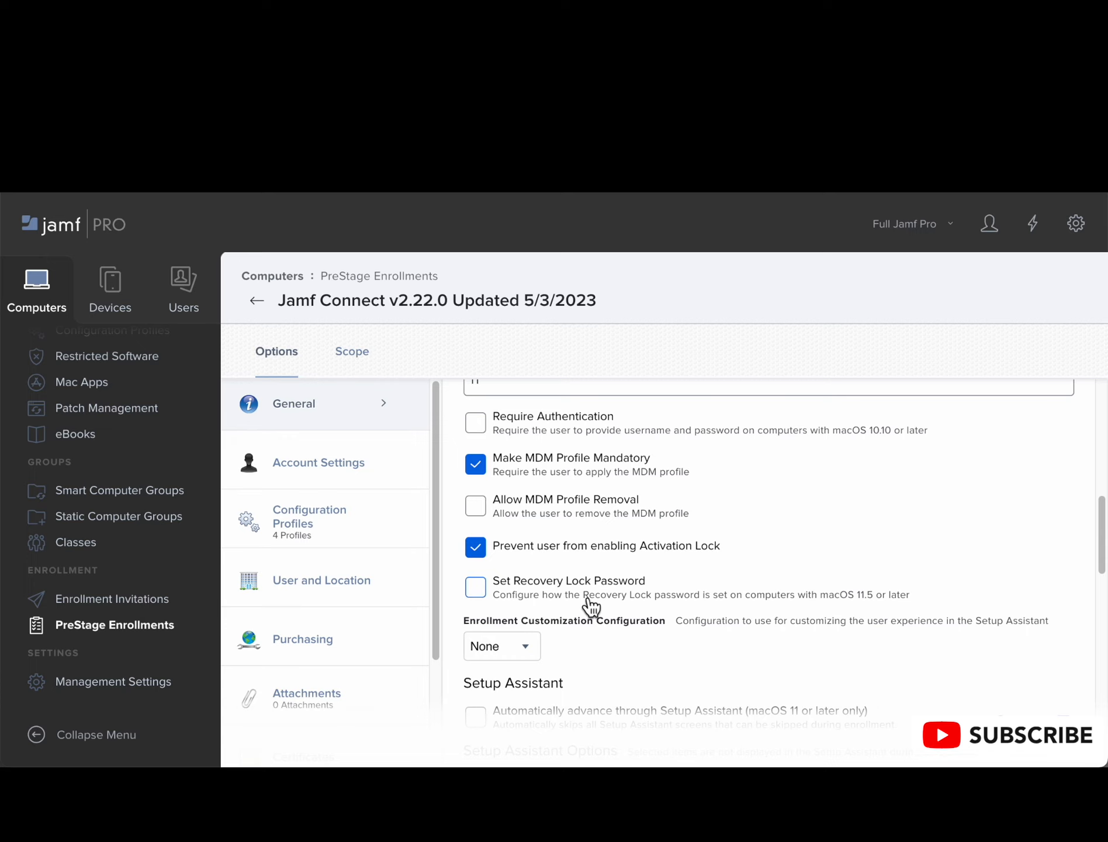
{"action": "scroll", "coordinate": [591, 606], "scroll_direction": "down", "scroll_amount": 1}
{"action": "scroll", "coordinate": [591, 606], "scroll_direction": "down", "scroll_amount": 1}
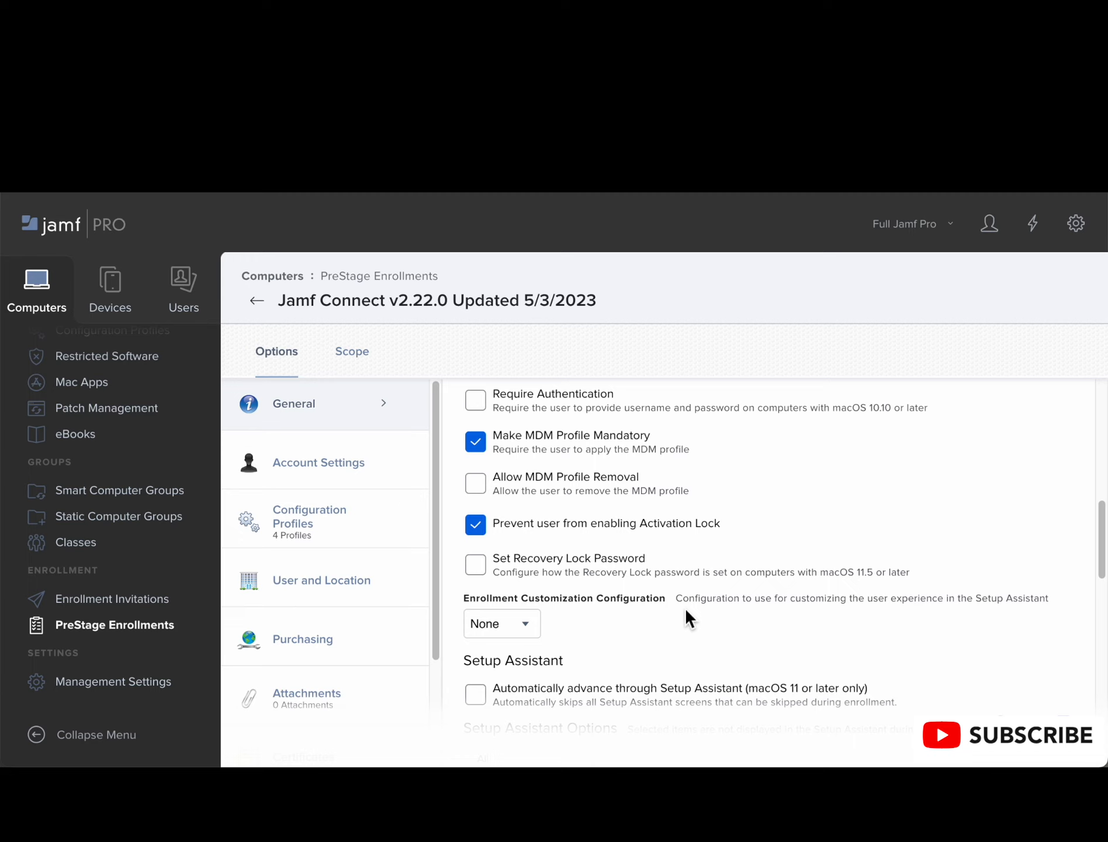
{"action": "scroll", "coordinate": [687, 611], "scroll_direction": "down", "scroll_amount": 4}
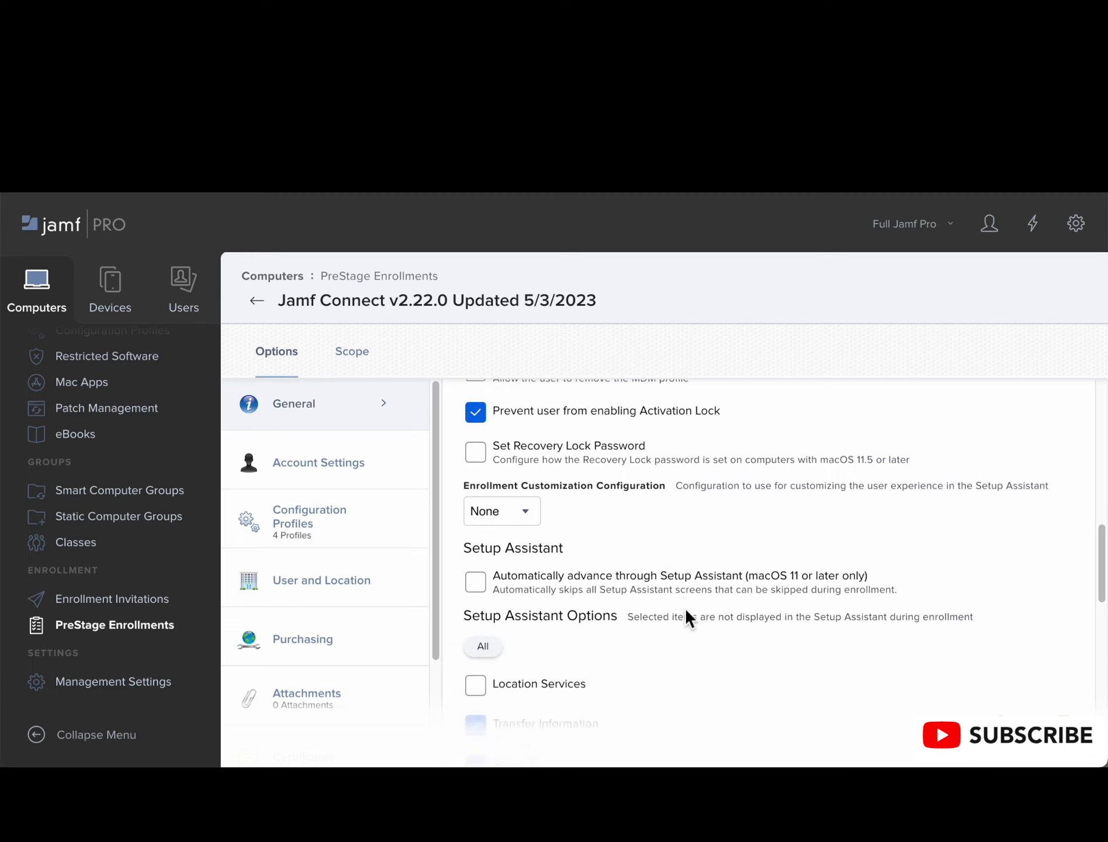
{"action": "scroll", "coordinate": [686, 611], "scroll_direction": "down", "scroll_amount": 3}
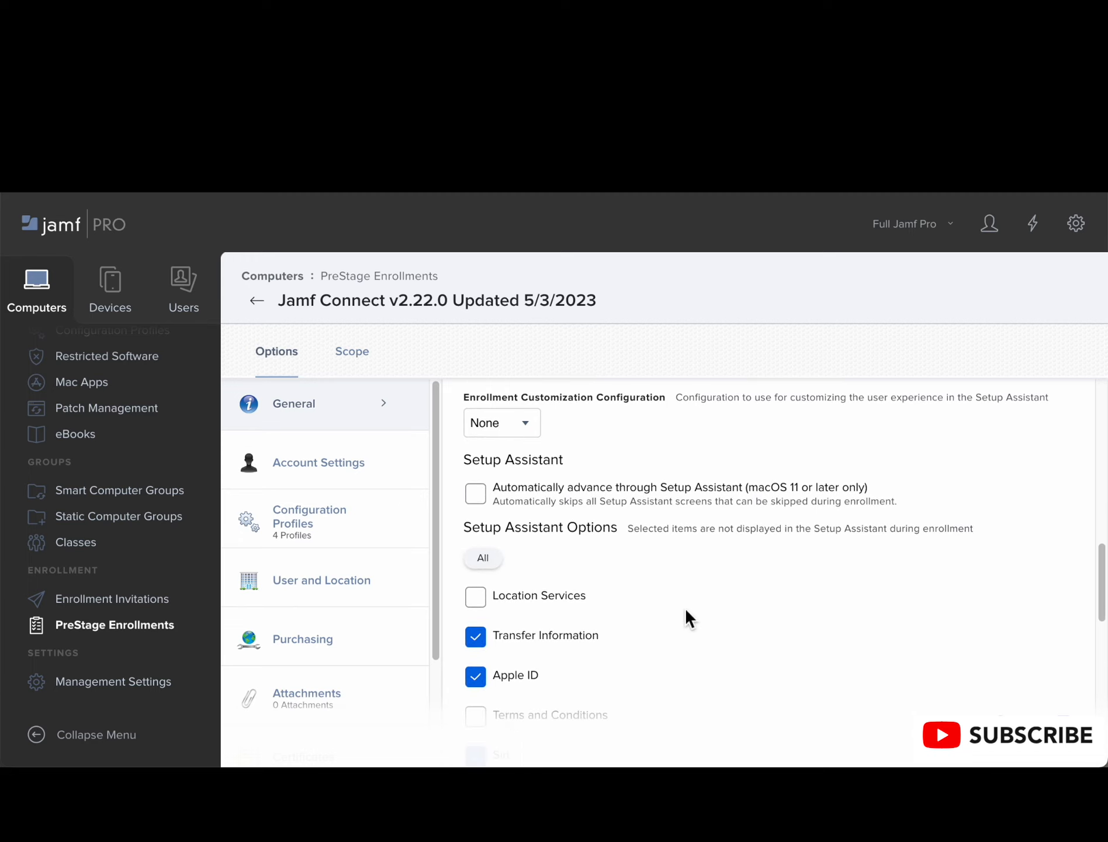
Step: Examine the automatic advance option and the first Setup Assistant Options, from Location Services to Terms and Conditions
{"action": "scroll", "coordinate": [686, 611], "scroll_direction": "down", "scroll_amount": 1}
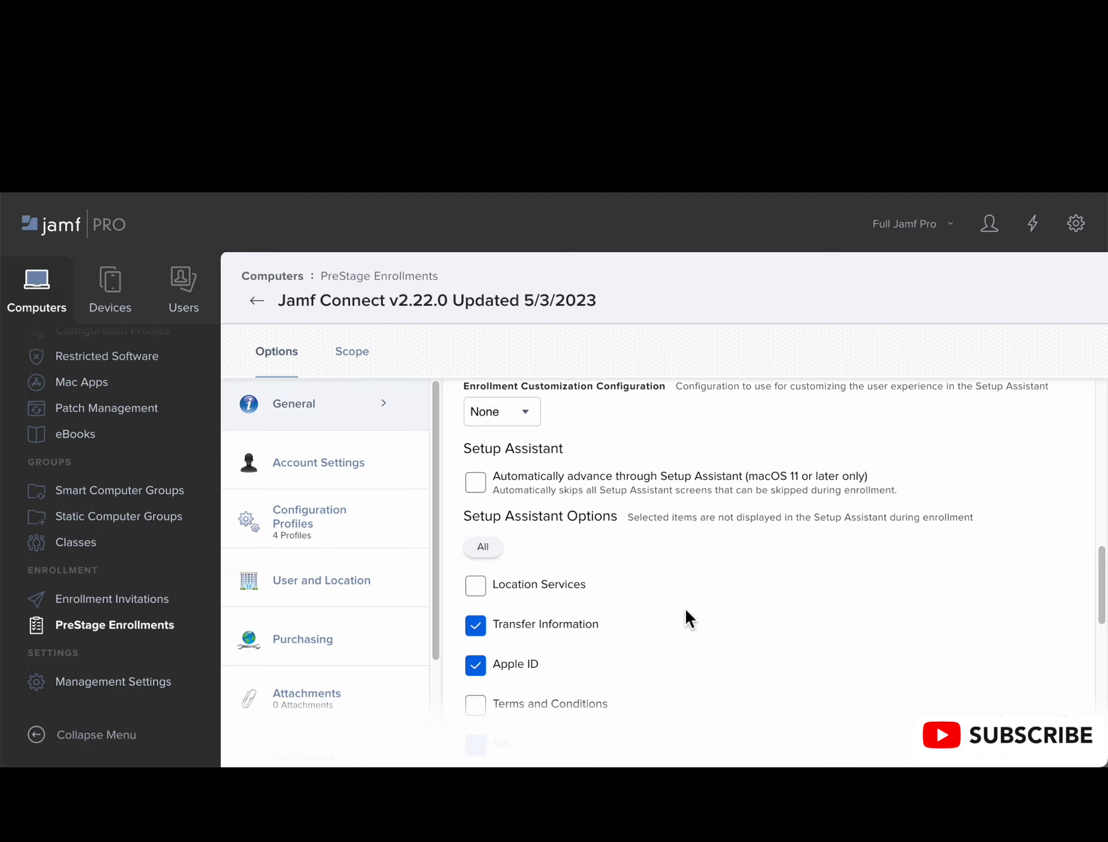
{"action": "scroll", "coordinate": [686, 611], "scroll_direction": "down", "scroll_amount": 2}
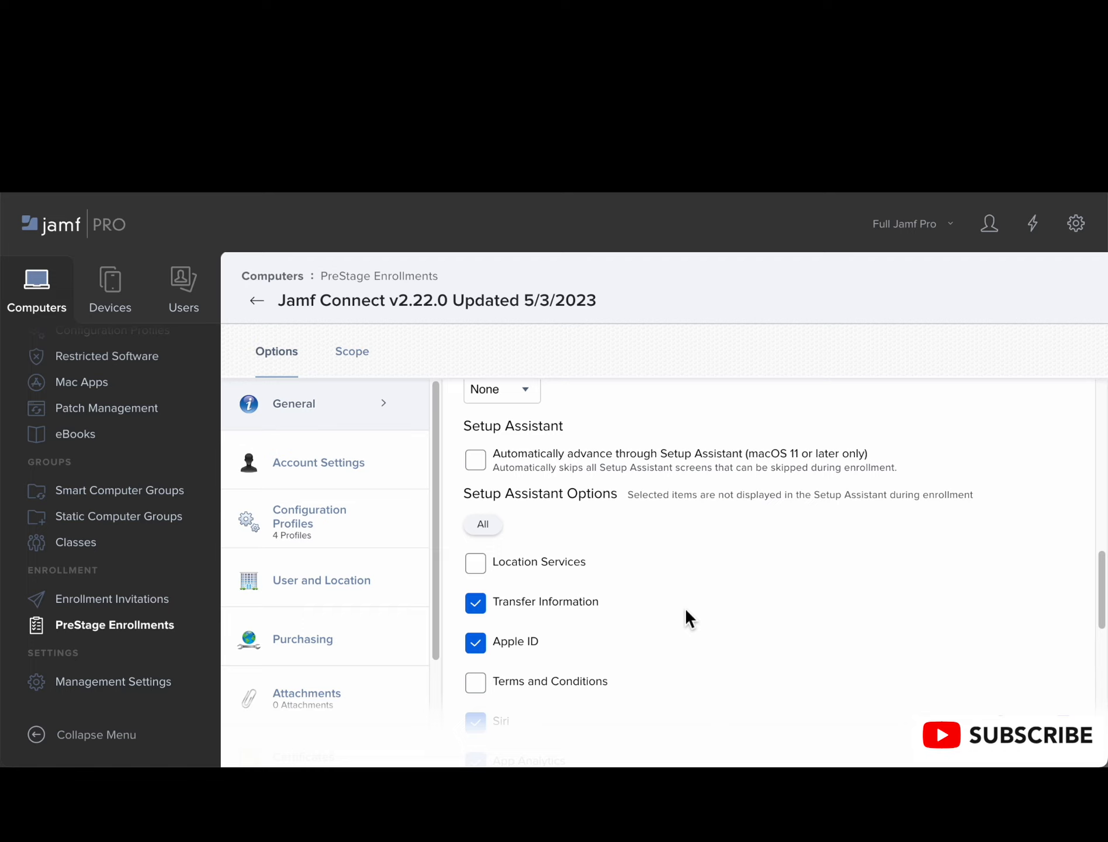
{"action": "scroll", "coordinate": [686, 611], "scroll_direction": "down", "scroll_amount": 3}
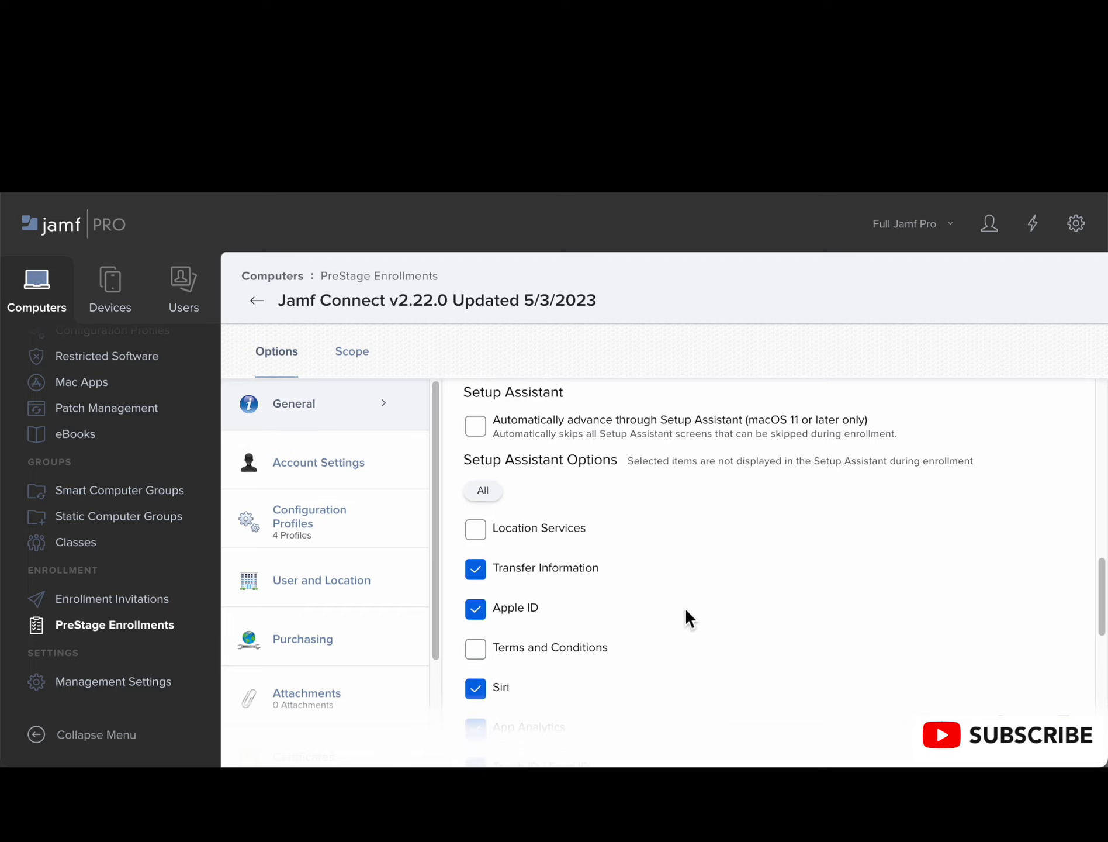
{"action": "scroll", "coordinate": [685, 606], "scroll_direction": "down", "scroll_amount": 1}
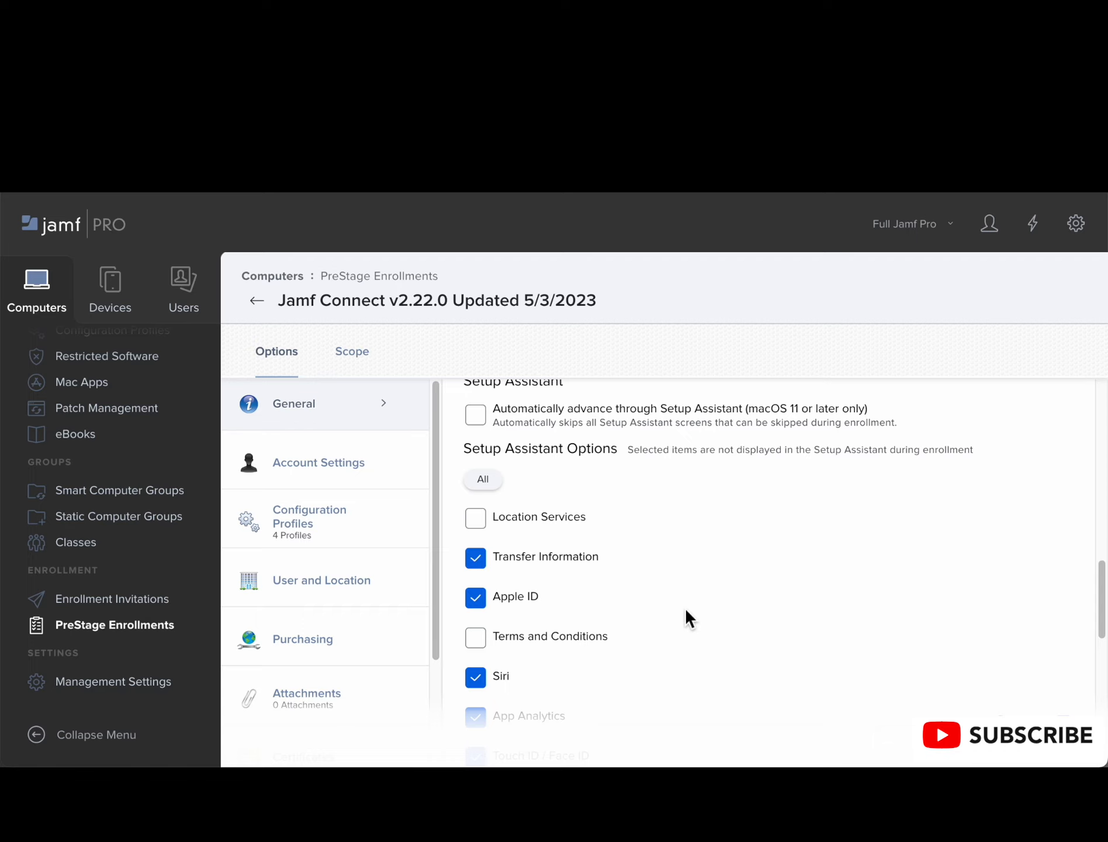
{"action": "scroll", "coordinate": [685, 606], "scroll_direction": "down", "scroll_amount": 1}
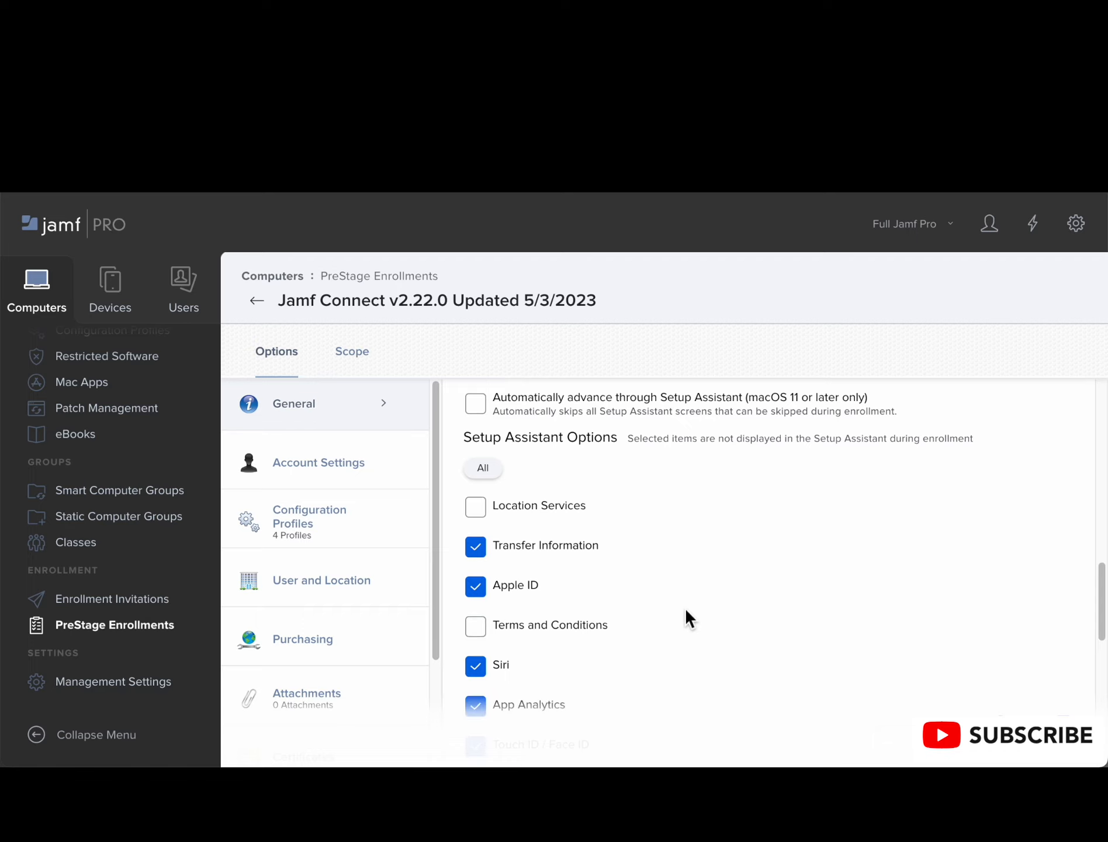
{"action": "scroll", "coordinate": [686, 610], "scroll_direction": "down", "scroll_amount": 1}
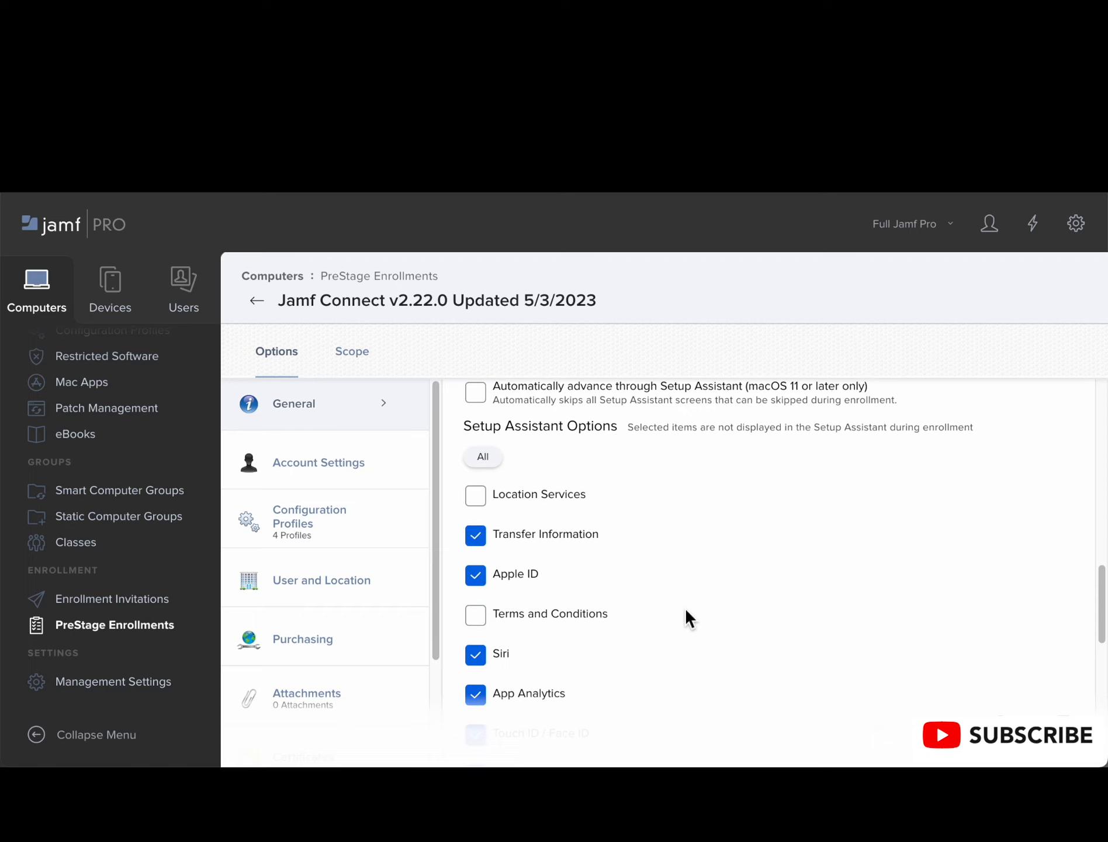
{"action": "scroll", "coordinate": [686, 610], "scroll_direction": "down", "scroll_amount": 1}
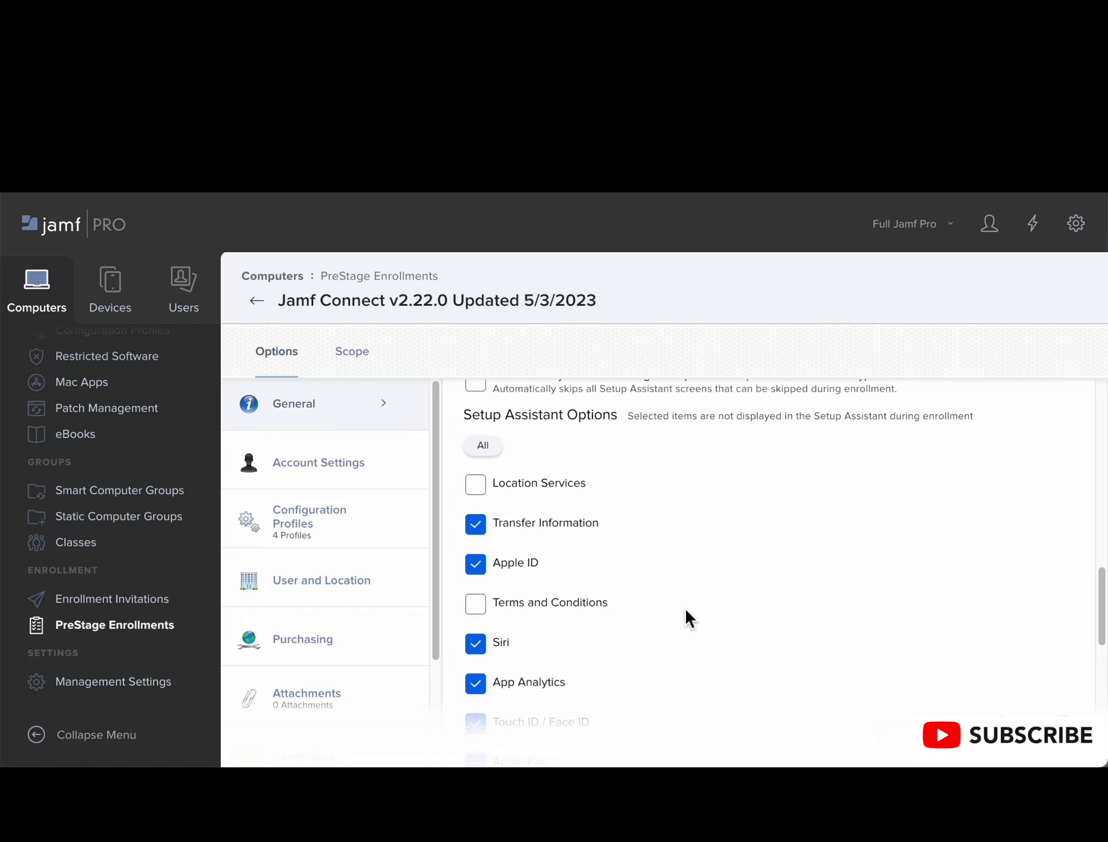
{"action": "scroll", "coordinate": [686, 610], "scroll_direction": "down", "scroll_amount": 1}
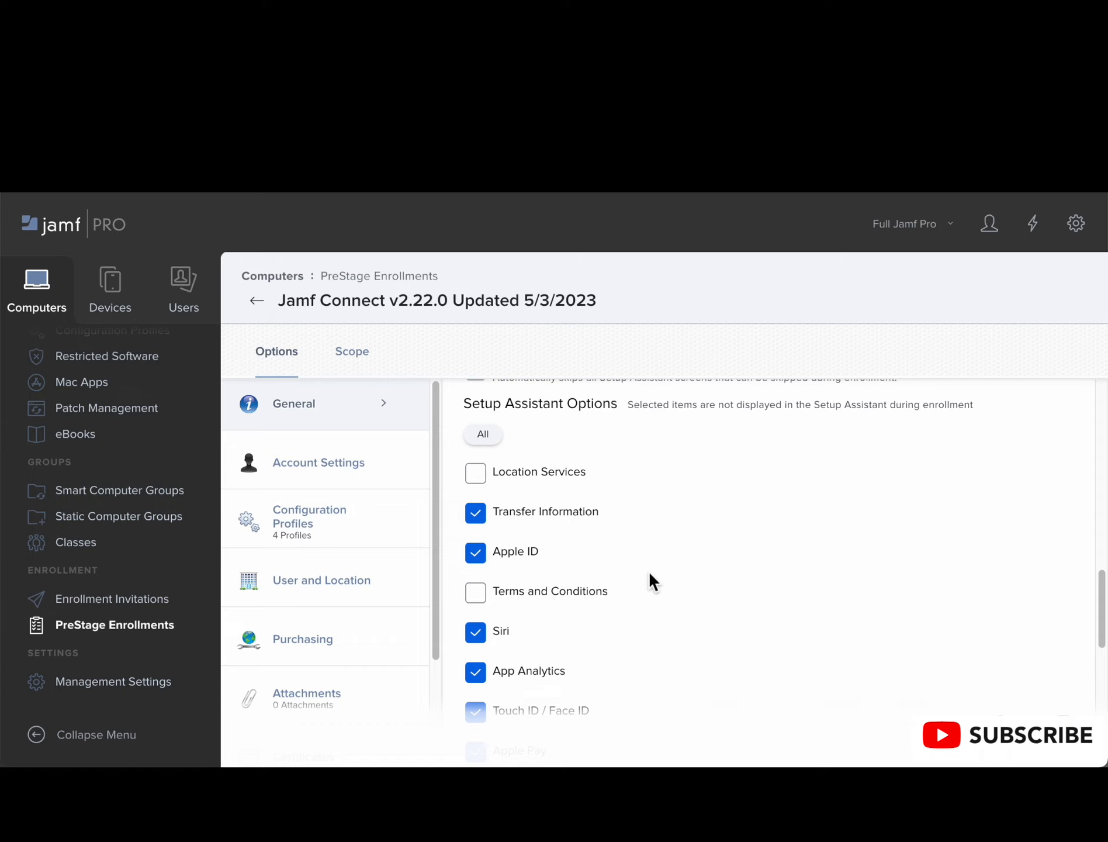
Step: Examine which further Setup Assistant screens are skipped during enrollment, from Siri through Privacy
{"action": "scroll", "coordinate": [650, 574], "scroll_direction": "down", "scroll_amount": 1}
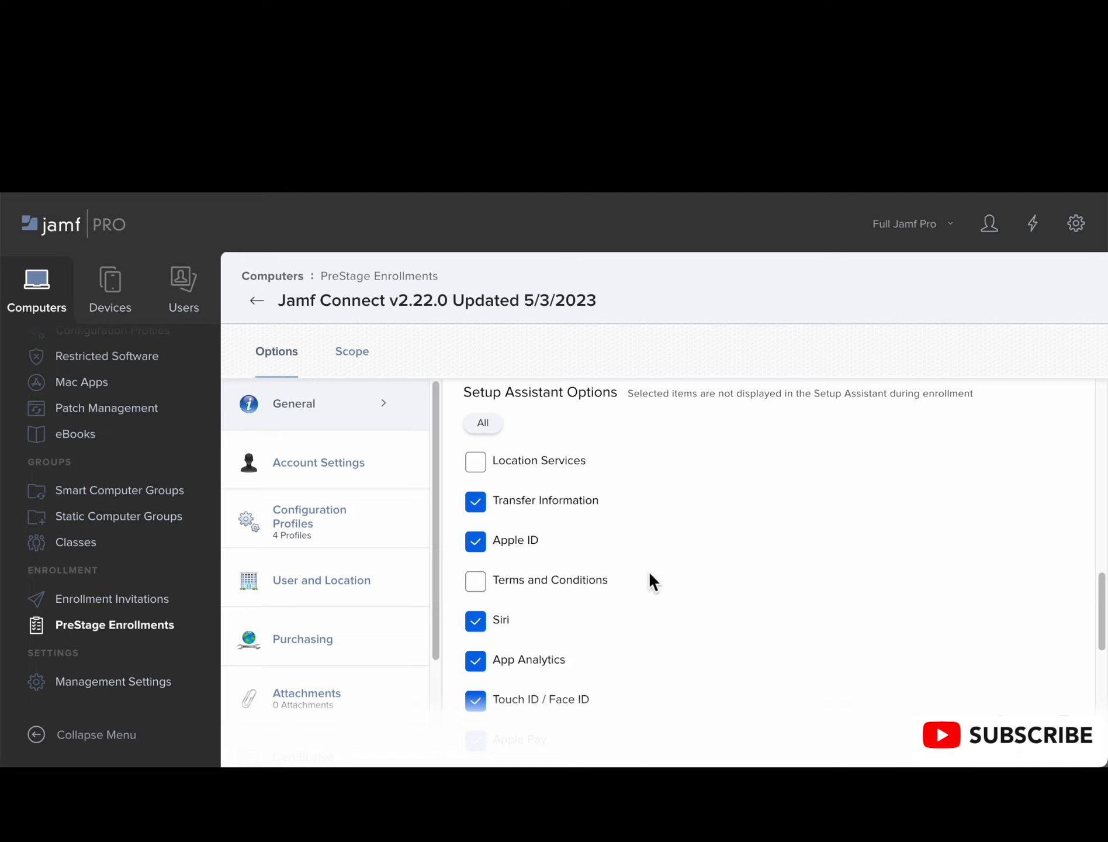
{"action": "scroll", "coordinate": [648, 571], "scroll_direction": "down", "scroll_amount": 1}
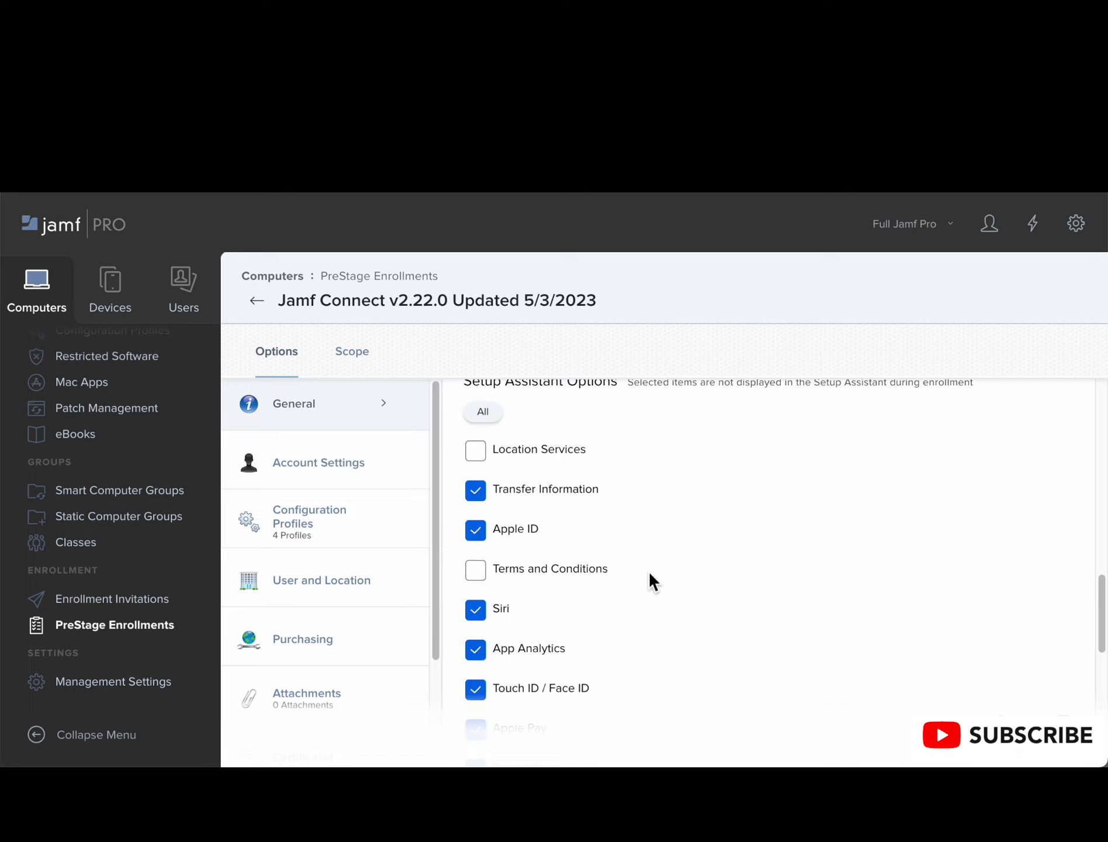
{"action": "scroll", "coordinate": [648, 570], "scroll_direction": "down", "scroll_amount": 1}
{"action": "scroll", "coordinate": [648, 571], "scroll_direction": "down", "scroll_amount": 1}
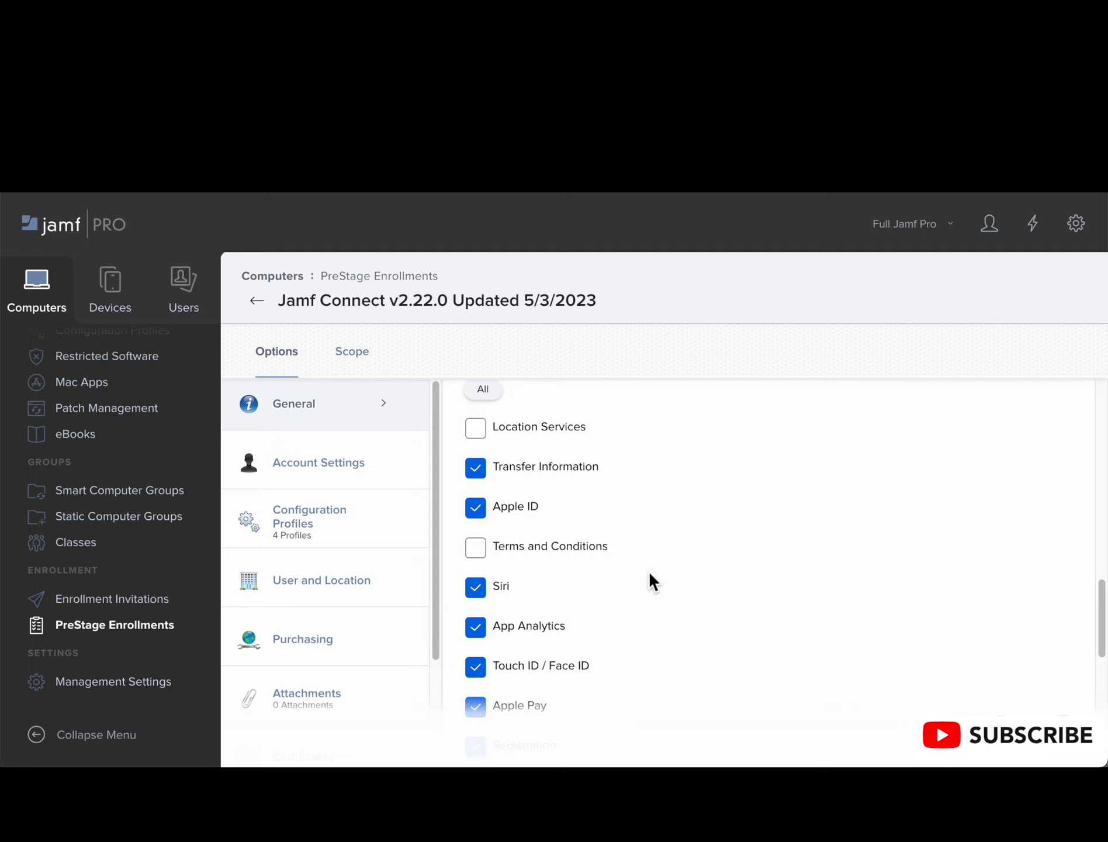
{"action": "scroll", "coordinate": [648, 571], "scroll_direction": "down", "scroll_amount": 1}
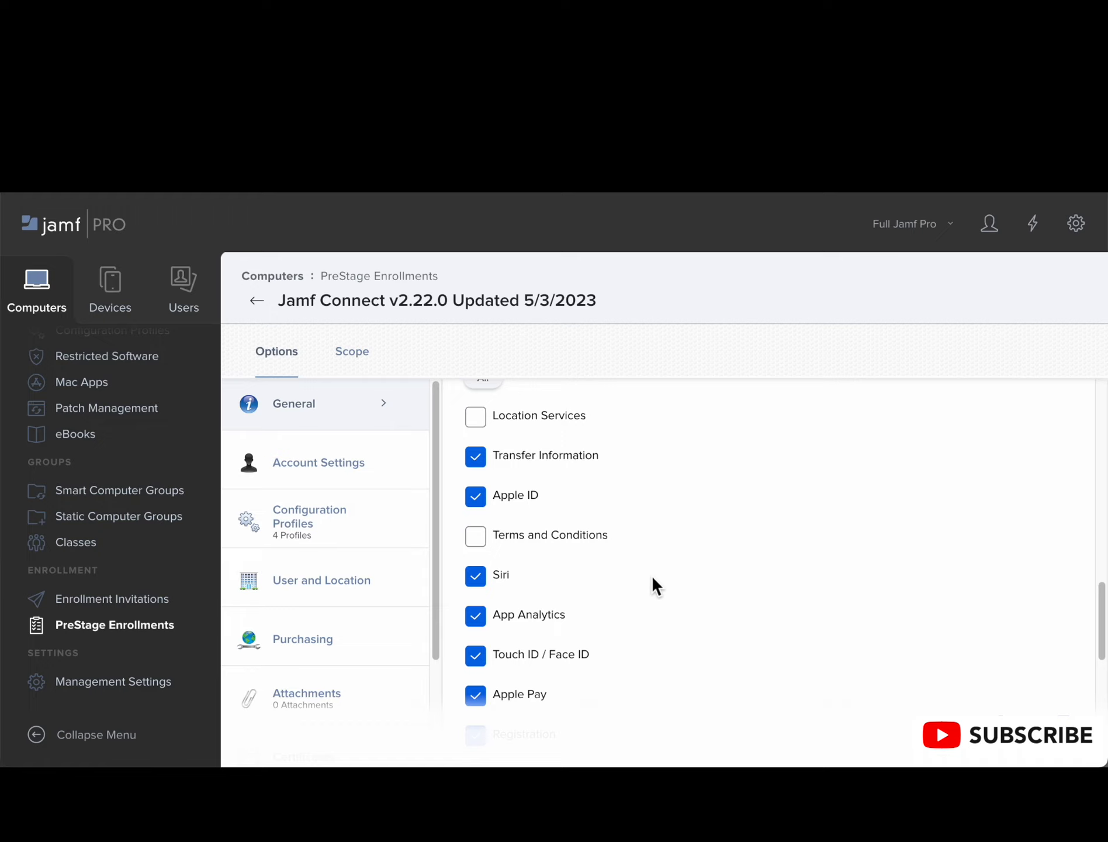
{"action": "scroll", "coordinate": [652, 575], "scroll_direction": "down", "scroll_amount": 1}
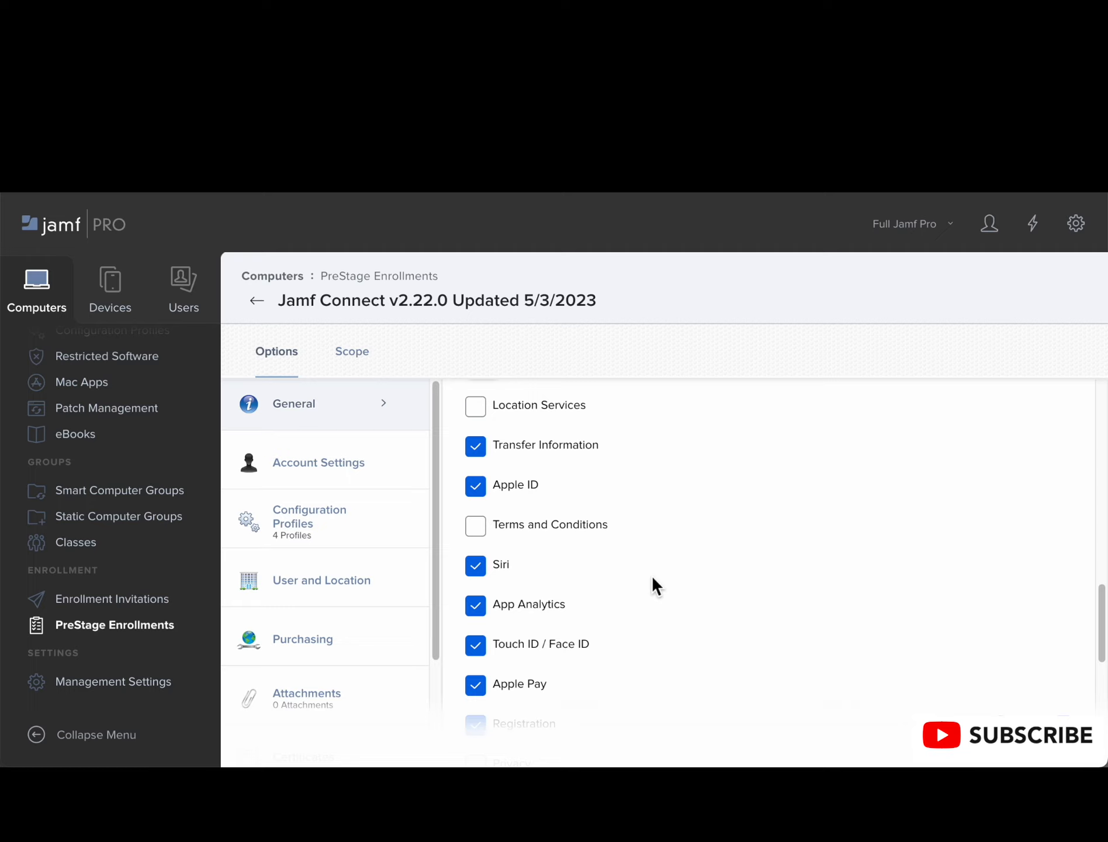
{"action": "scroll", "coordinate": [651, 575], "scroll_direction": "down", "scroll_amount": 1}
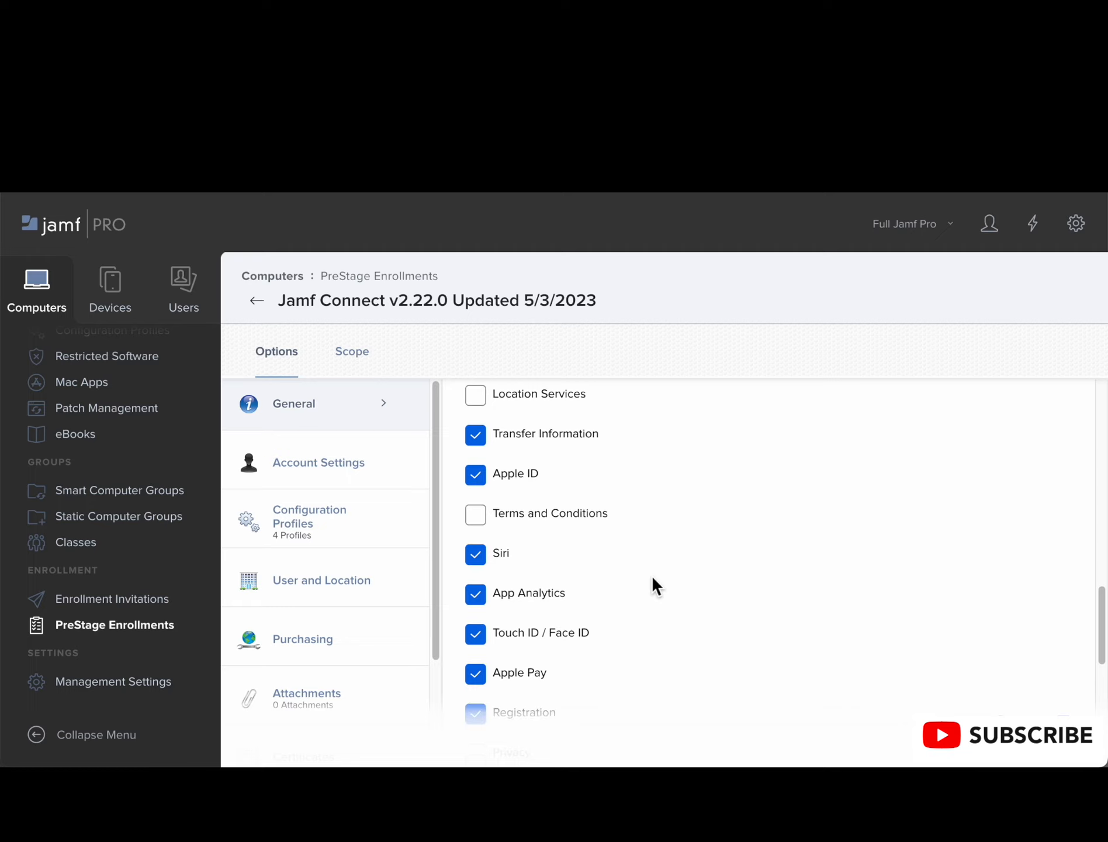
{"action": "scroll", "coordinate": [652, 575], "scroll_direction": "down", "scroll_amount": 1}
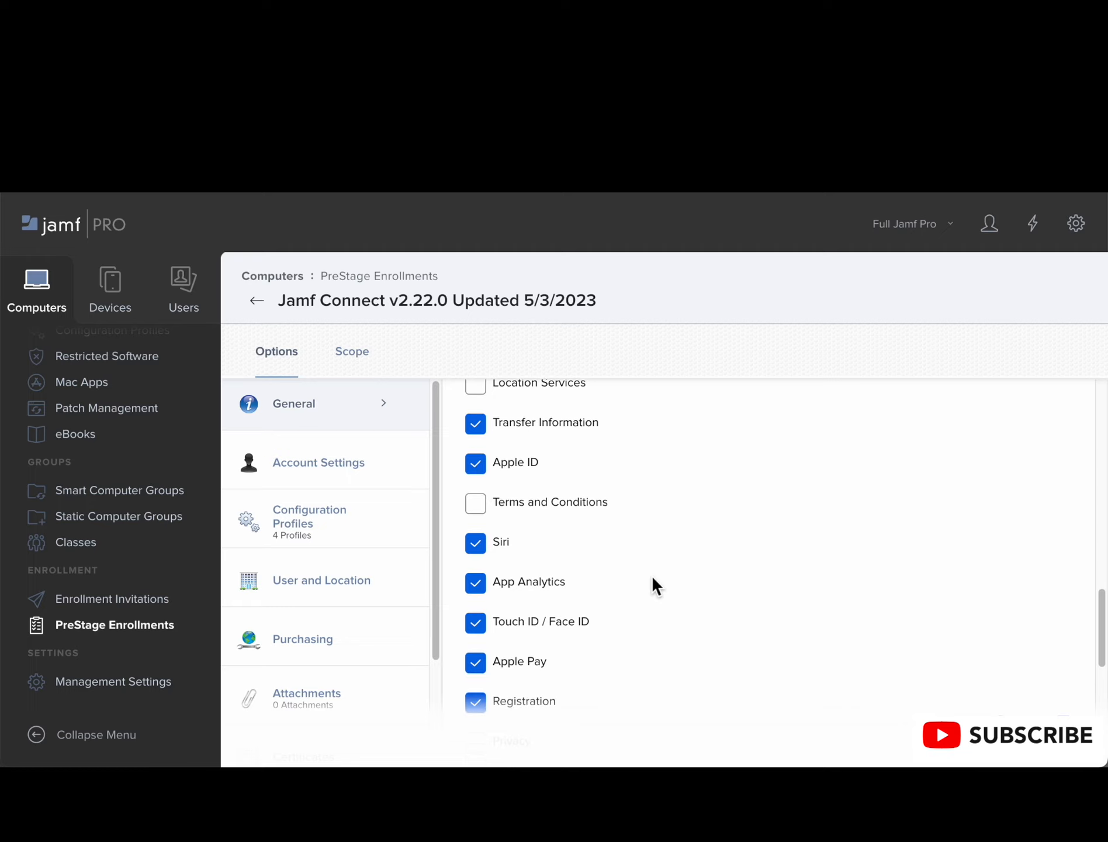
{"action": "scroll", "coordinate": [651, 575], "scroll_direction": "down", "scroll_amount": 1}
{"action": "scroll", "coordinate": [652, 575], "scroll_direction": "down", "scroll_amount": 1}
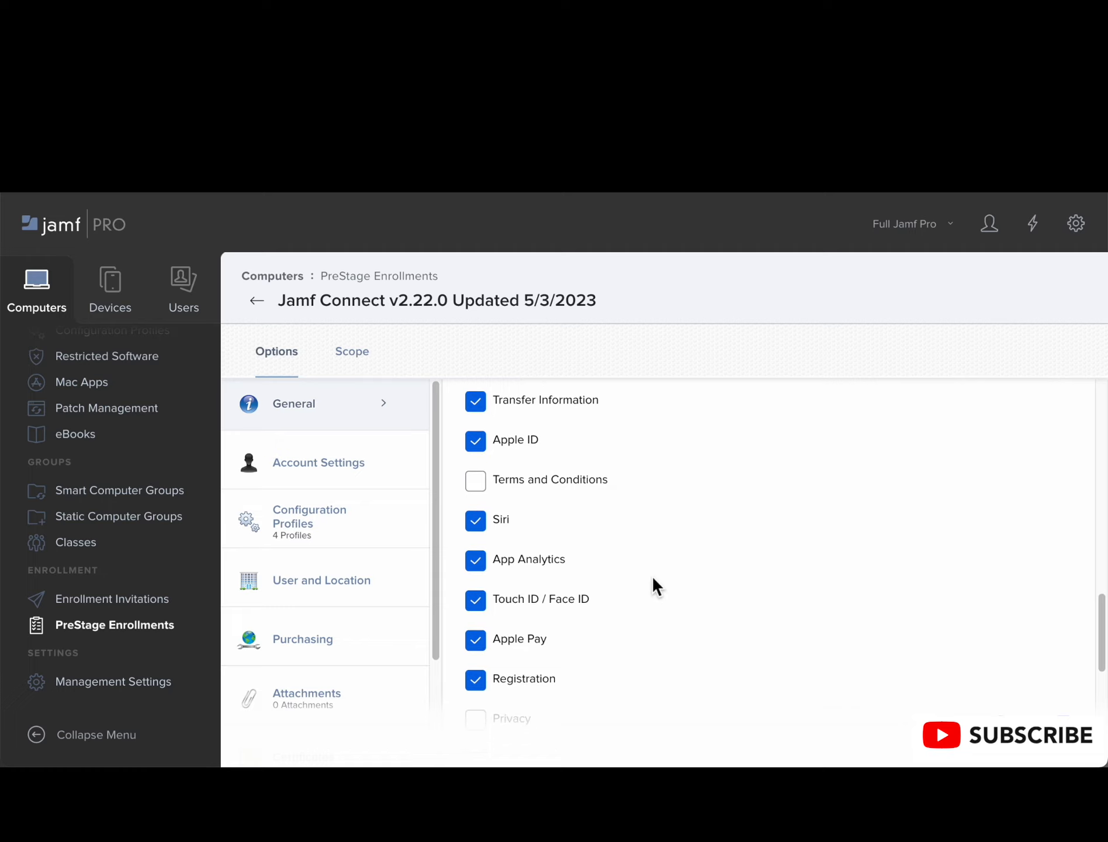
{"action": "scroll", "coordinate": [652, 575], "scroll_direction": "down", "scroll_amount": 1}
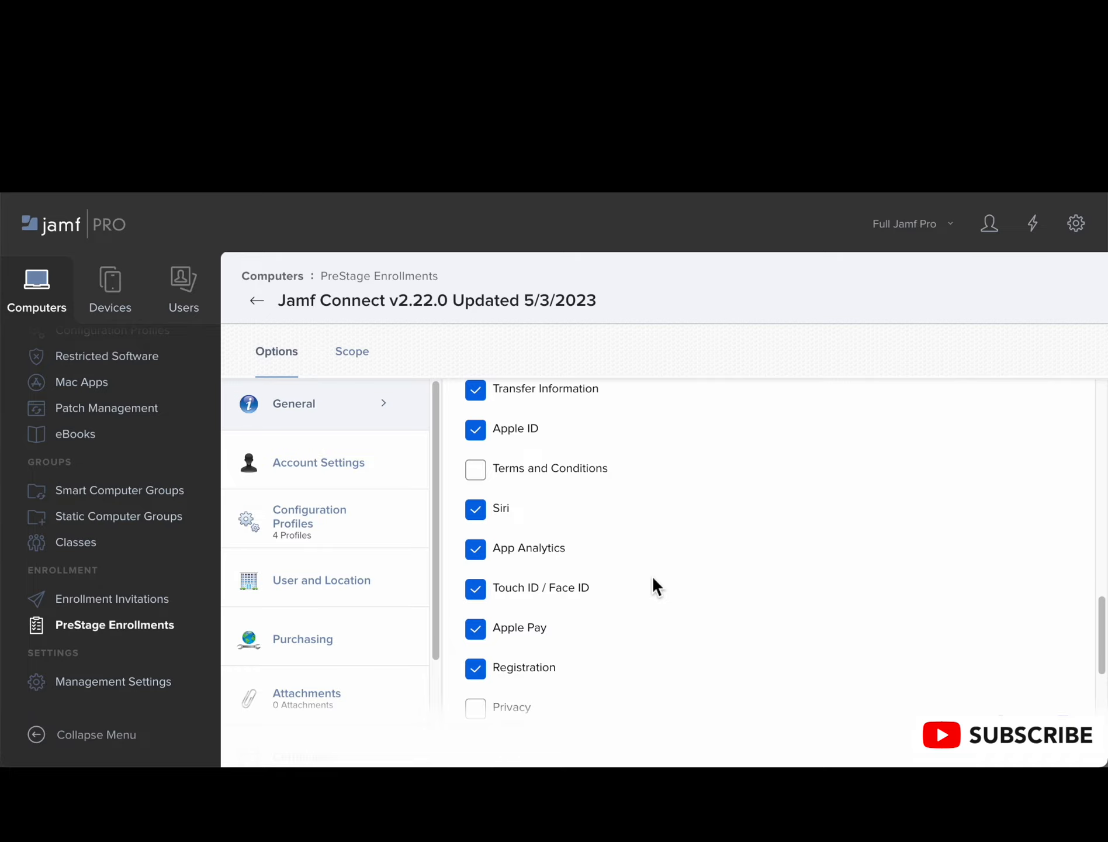
Step: Open the PreStage enrollment's Configuration Profiles and examine the profile scope note and the uncategorized "automatically trigger AuthChanger" profile
{"action": "left_click", "coordinate": [404, 529]}
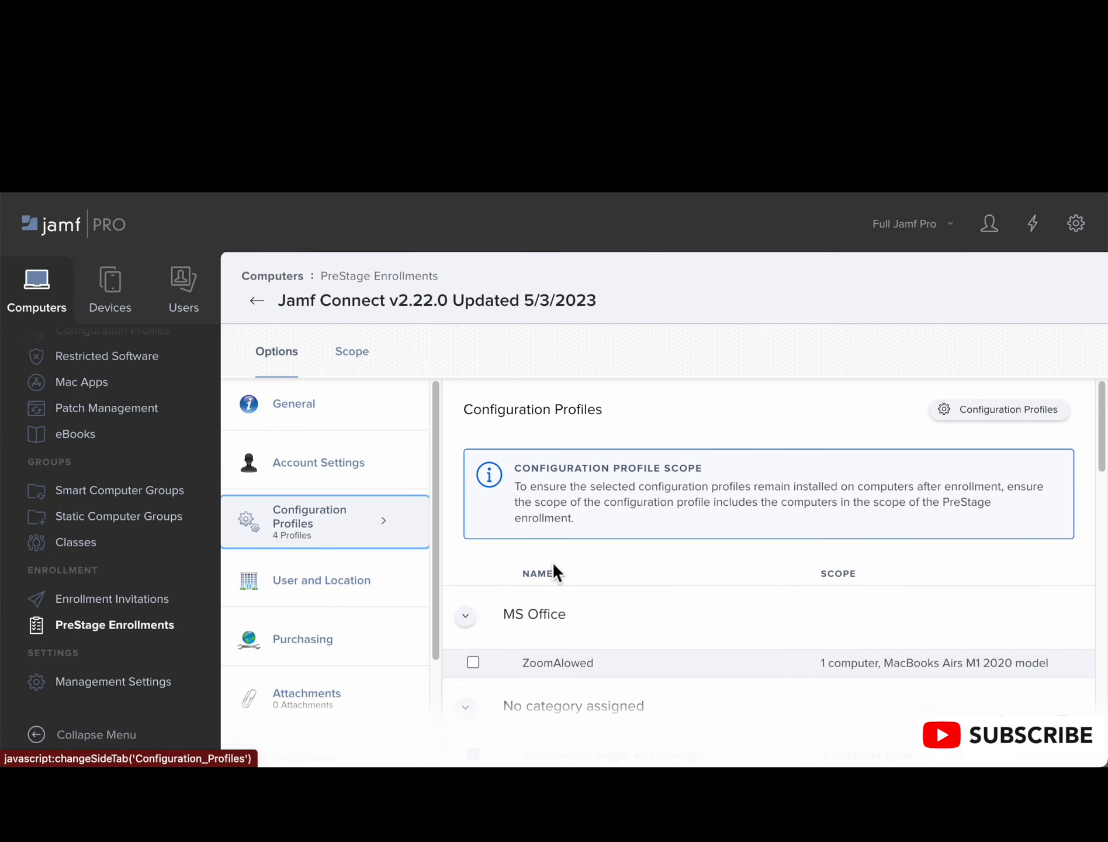
{"action": "scroll", "coordinate": [553, 564], "scroll_direction": "down", "scroll_amount": 3}
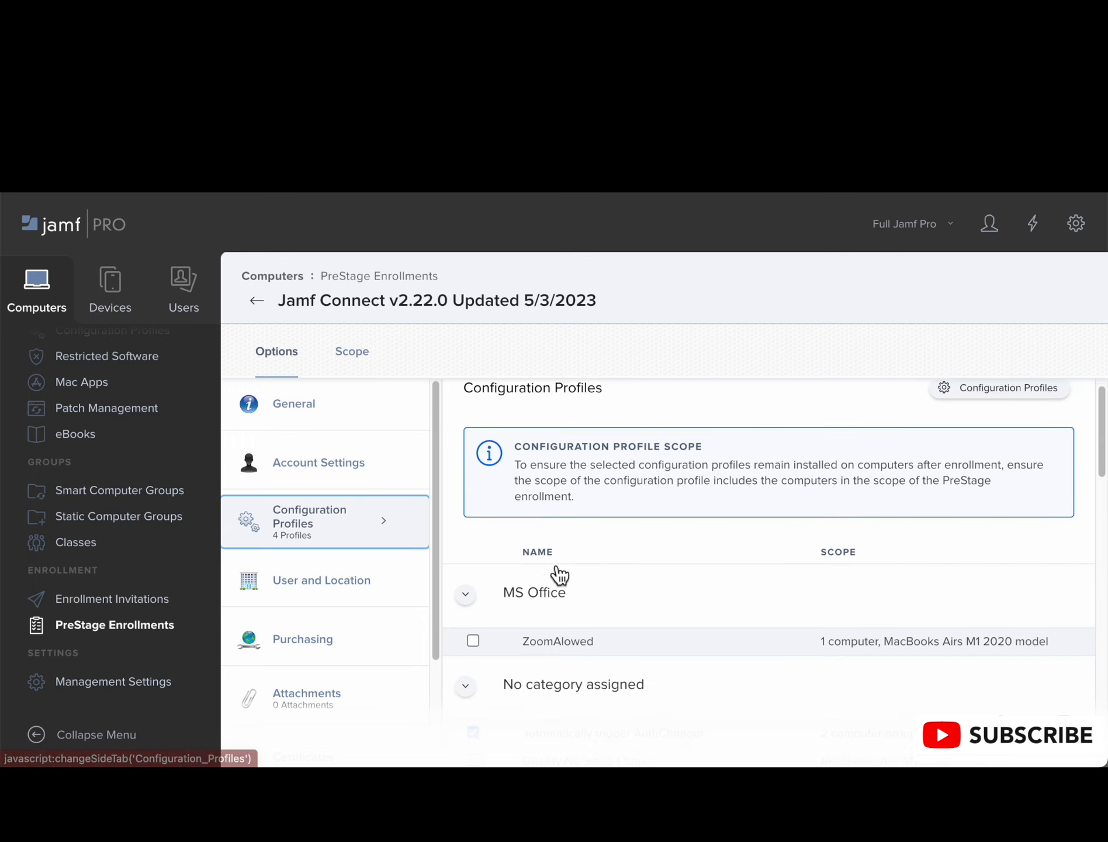
{"action": "scroll", "coordinate": [560, 575], "scroll_direction": "down", "scroll_amount": 4}
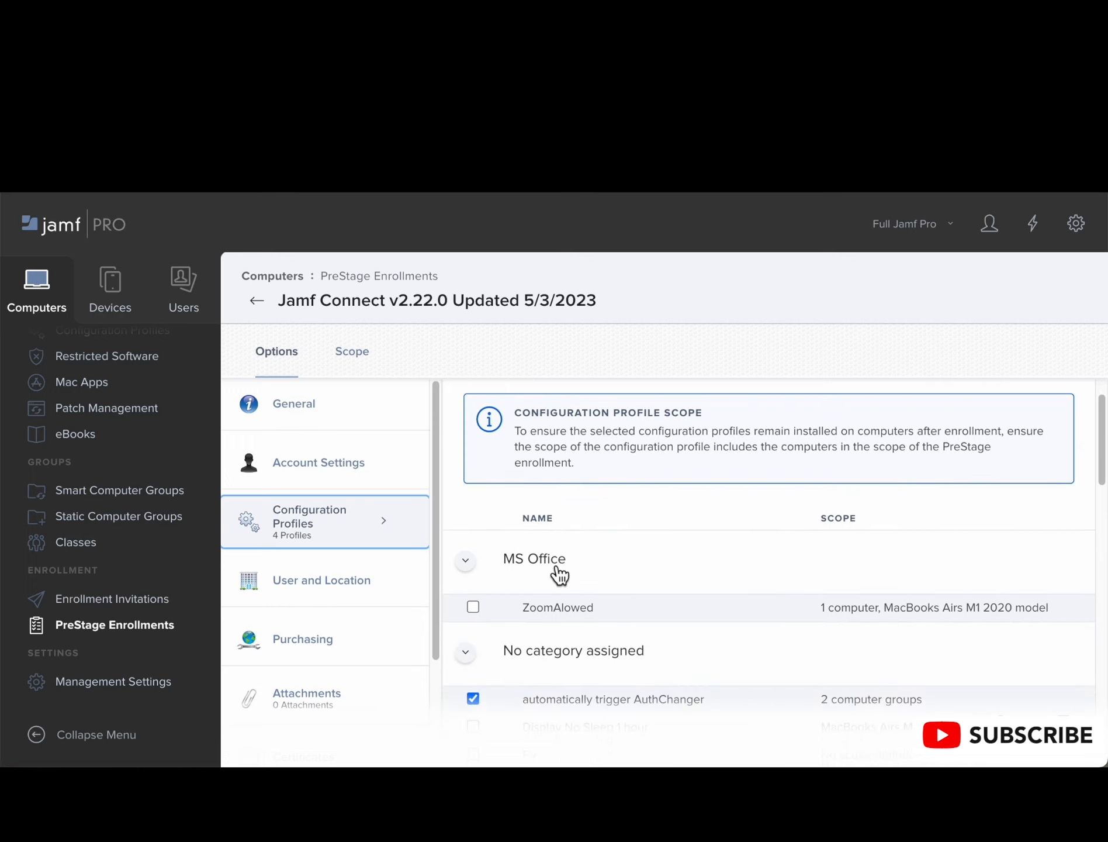
{"action": "scroll", "coordinate": [560, 574], "scroll_direction": "down", "scroll_amount": 1}
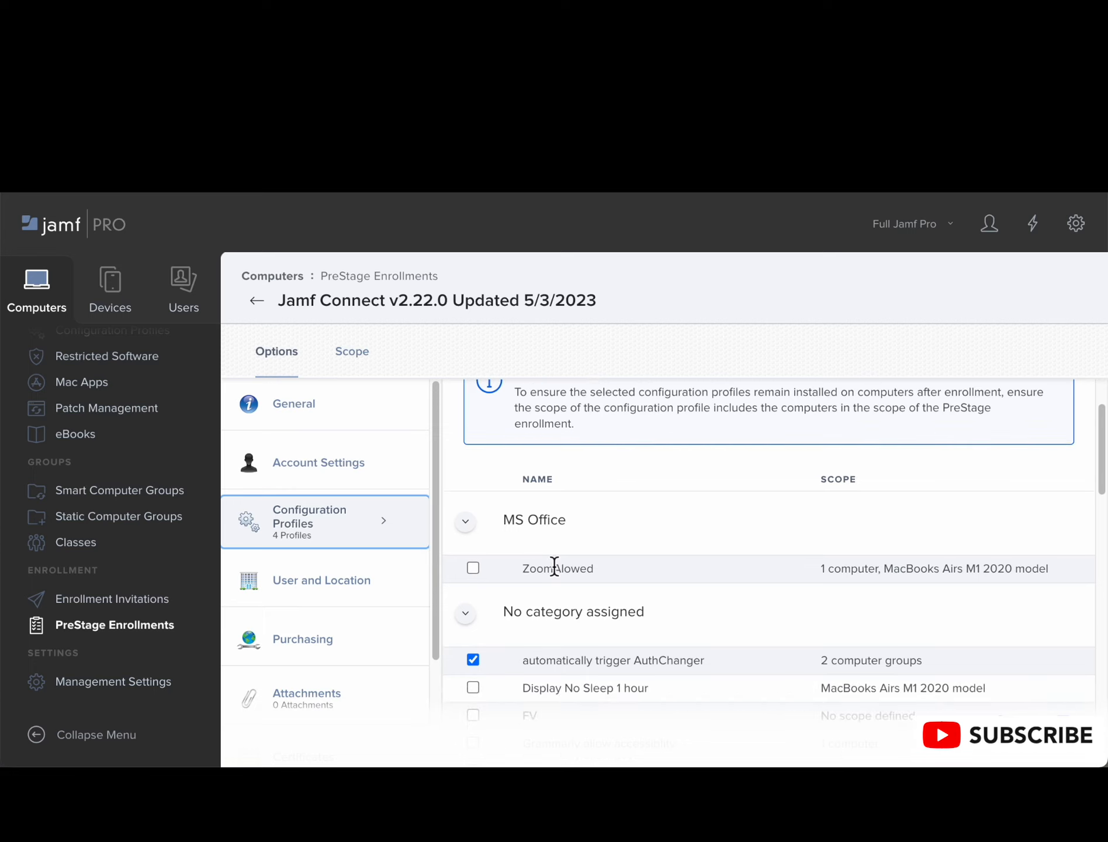
{"action": "scroll", "coordinate": [554, 565], "scroll_direction": "down", "scroll_amount": 2}
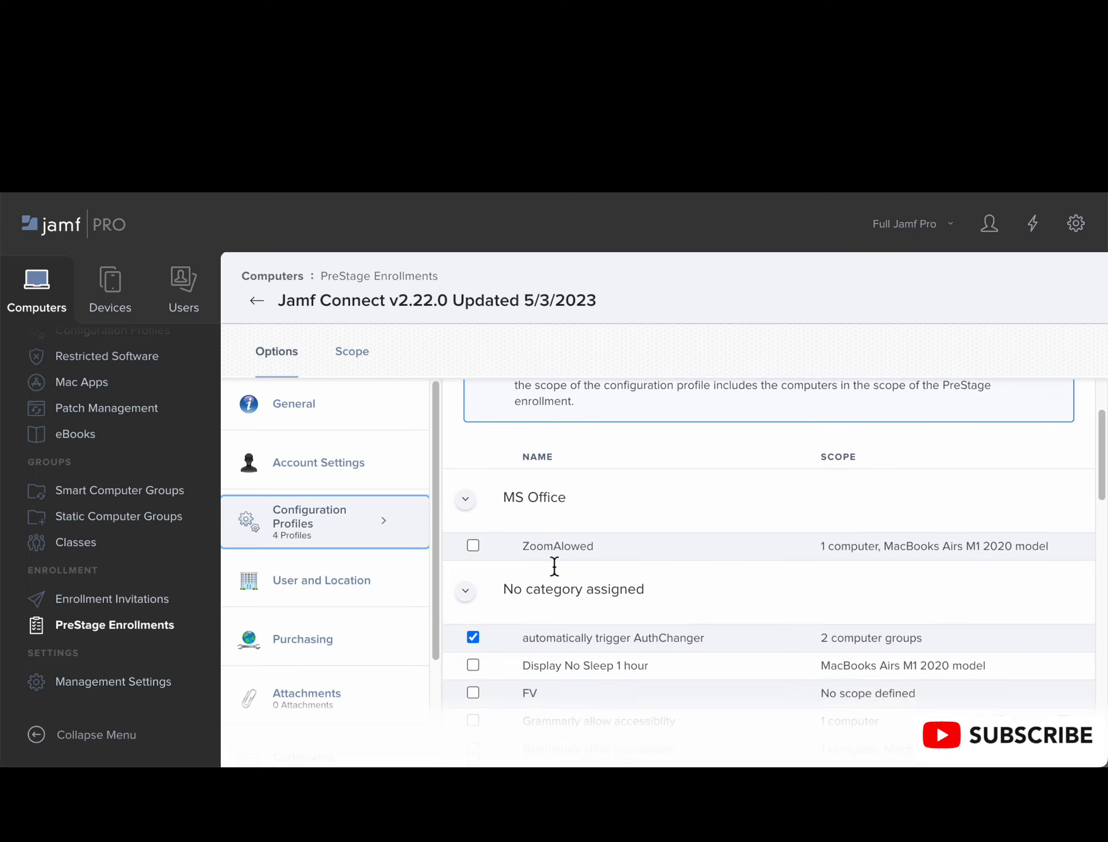
{"action": "scroll", "coordinate": [554, 566], "scroll_direction": "down", "scroll_amount": 3}
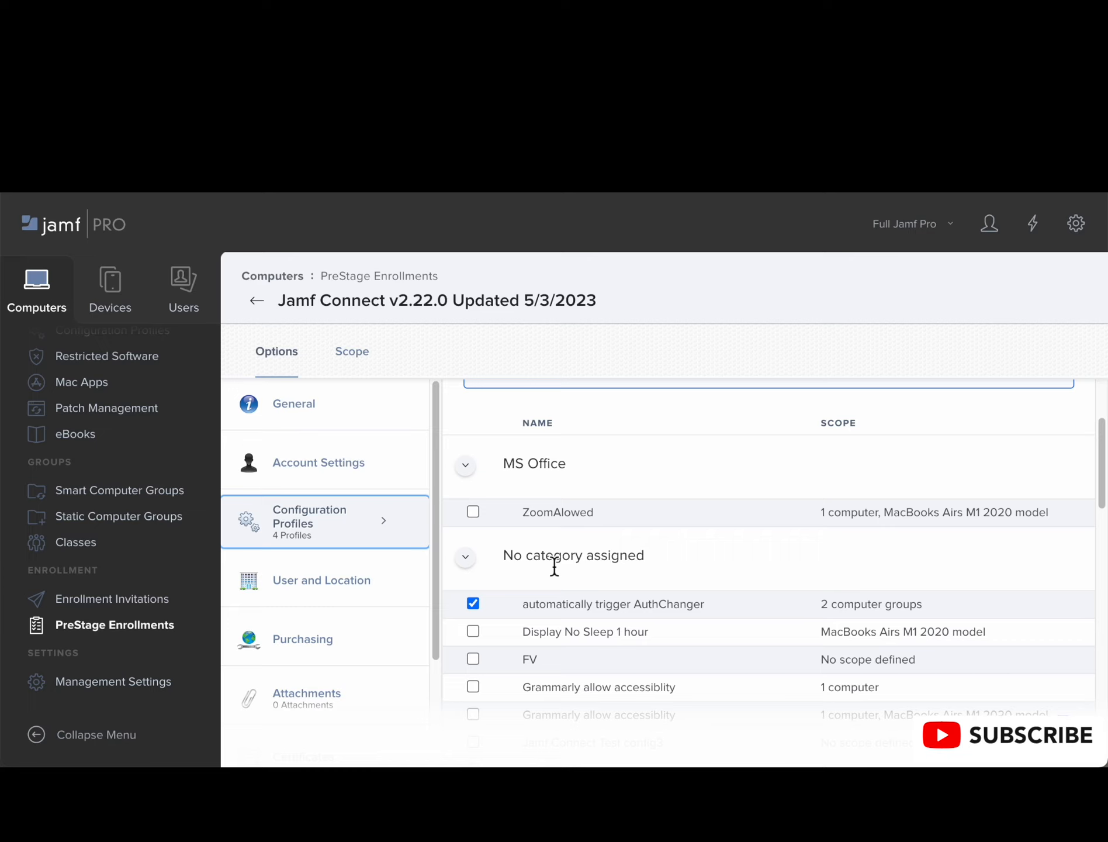
{"action": "scroll", "coordinate": [554, 566], "scroll_direction": "down", "scroll_amount": 2}
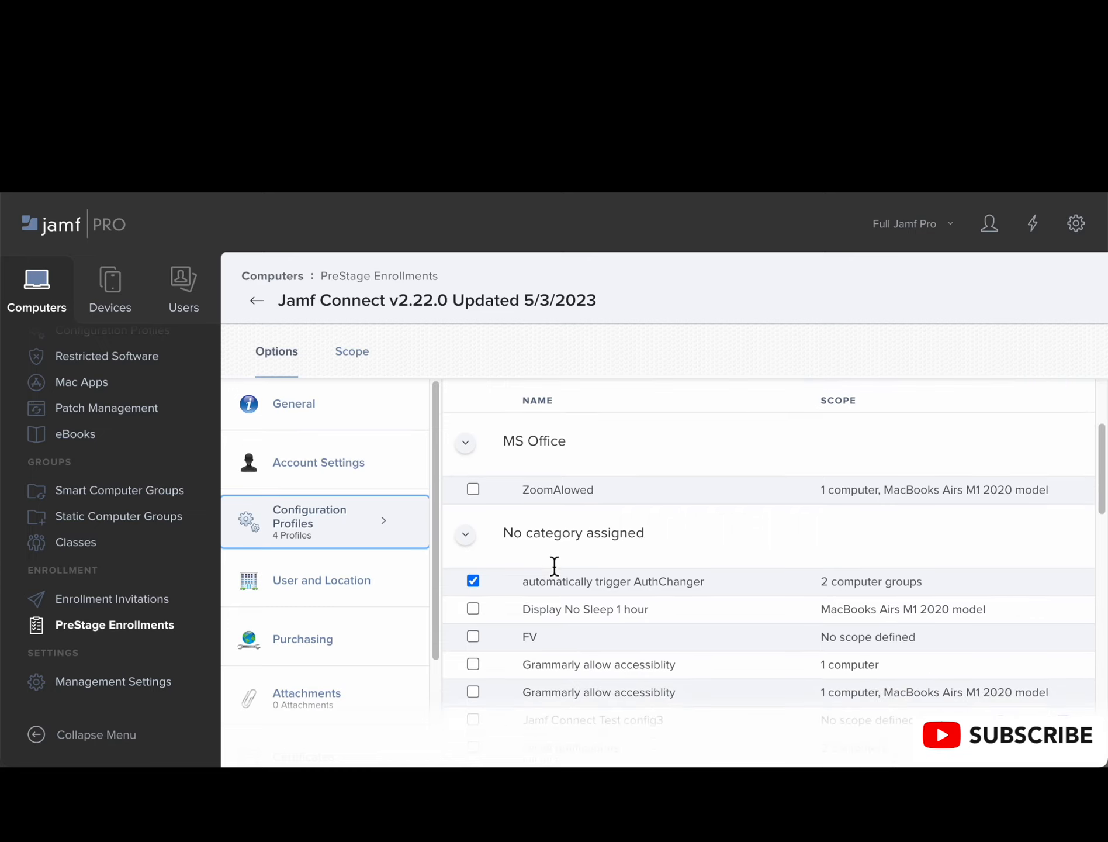
{"action": "scroll", "coordinate": [554, 566], "scroll_direction": "down", "scroll_amount": 2}
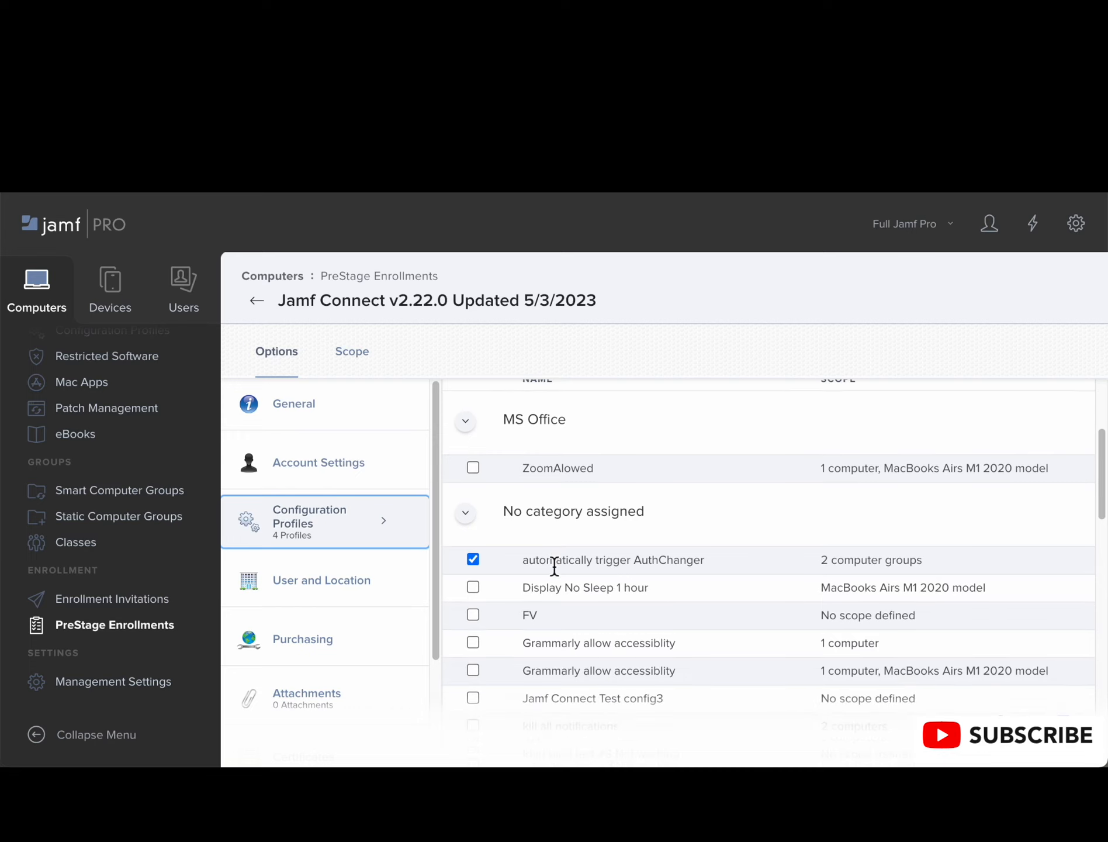
{"action": "scroll", "coordinate": [554, 565], "scroll_direction": "down", "scroll_amount": 1}
{"action": "scroll", "coordinate": [554, 566], "scroll_direction": "down", "scroll_amount": 1}
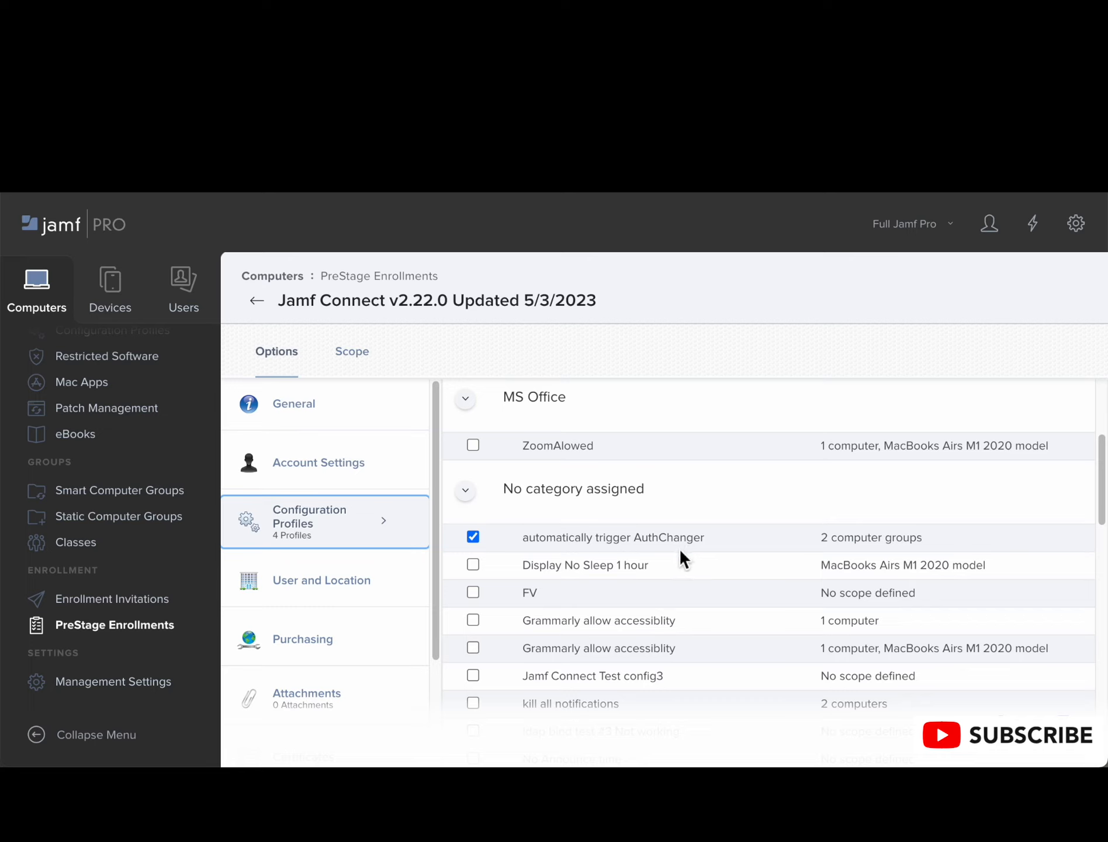
Step: Examine the remaining uncategorized profiles and those in the Printers and Testing categories available to the PreStage enrollment
{"action": "scroll", "coordinate": [680, 551], "scroll_direction": "down", "scroll_amount": 2}
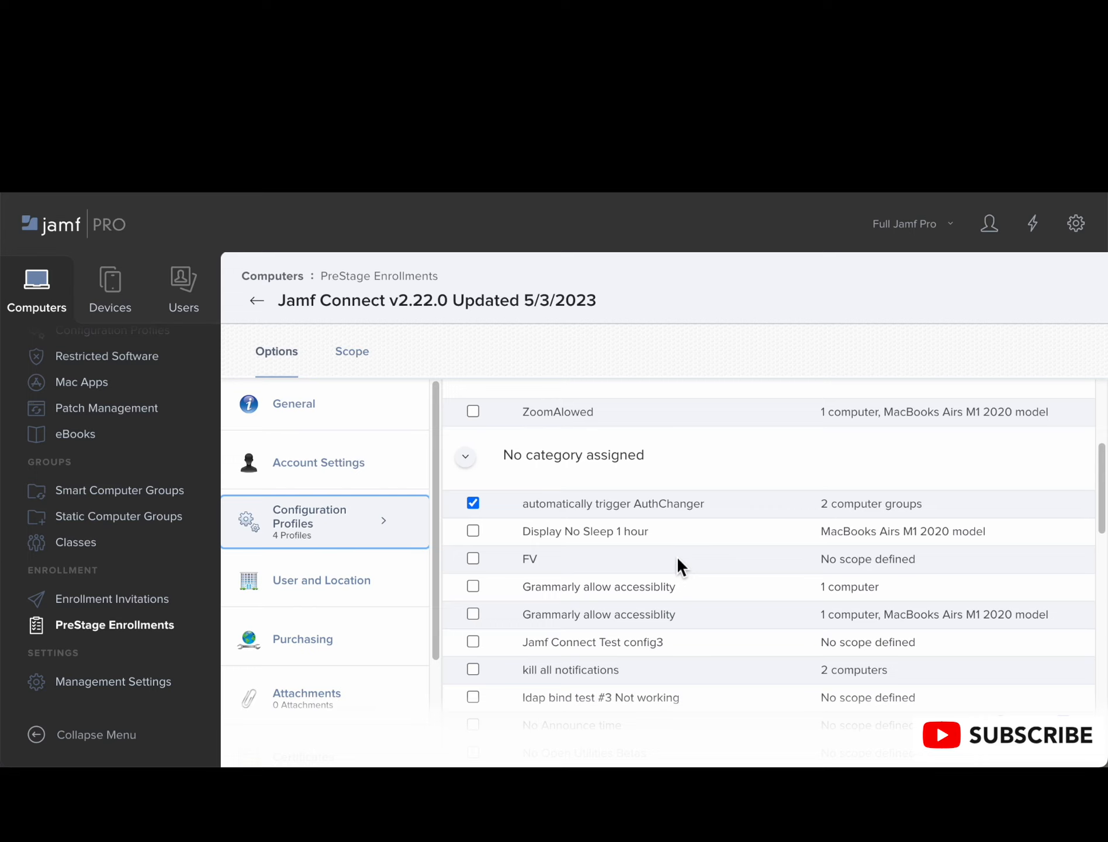
{"action": "scroll", "coordinate": [676, 560], "scroll_direction": "down", "scroll_amount": 1}
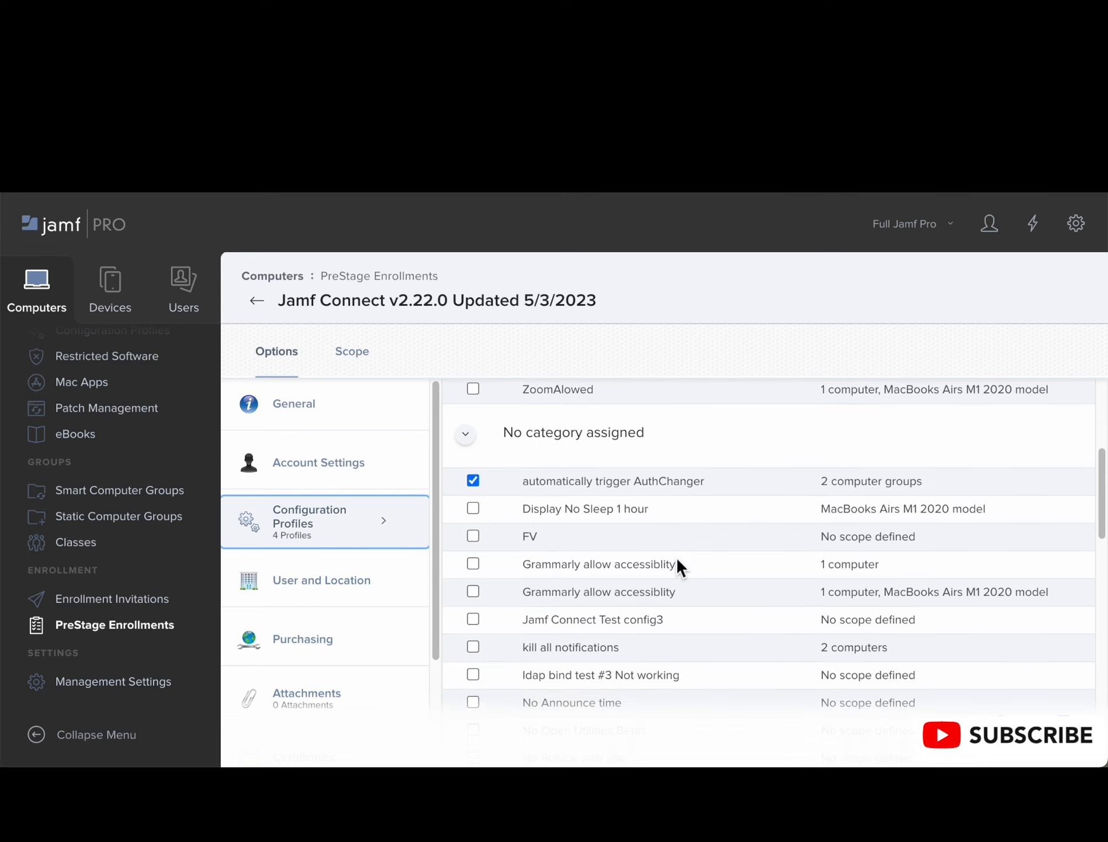
{"action": "scroll", "coordinate": [678, 563], "scroll_direction": "down", "scroll_amount": 2}
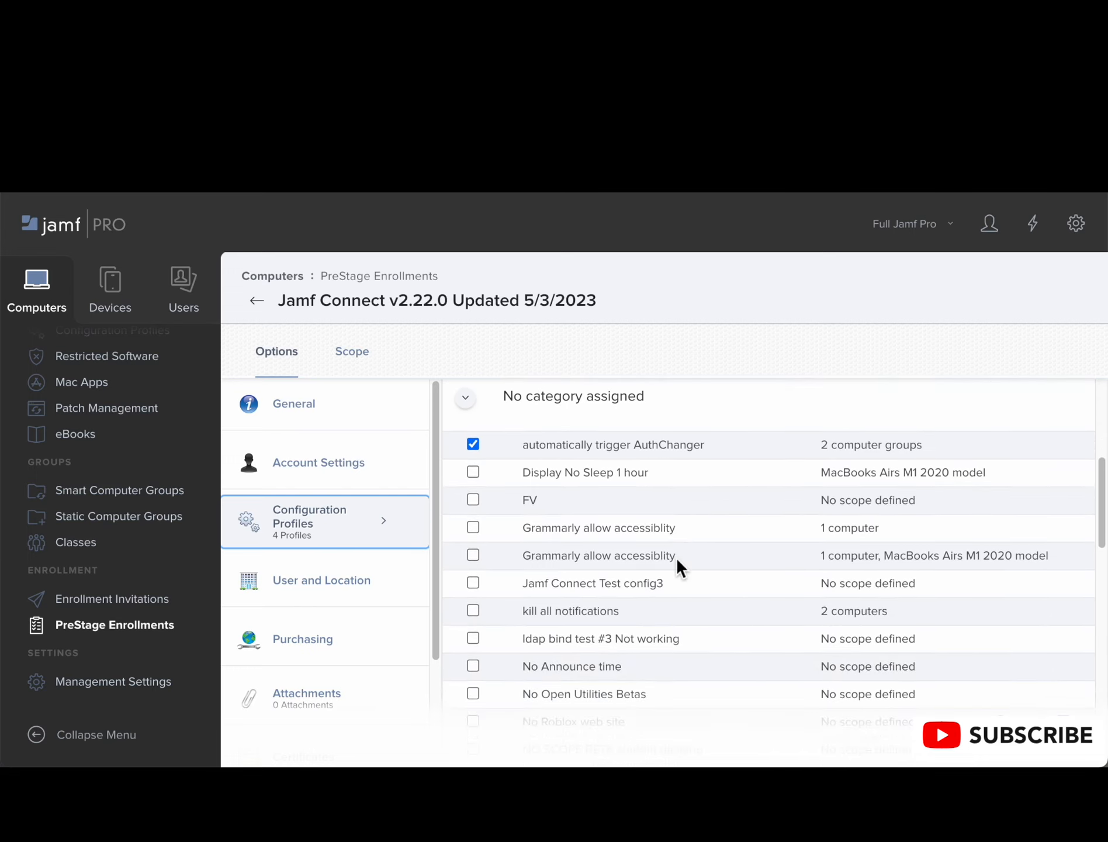
{"action": "scroll", "coordinate": [677, 560], "scroll_direction": "down", "scroll_amount": 1}
{"action": "scroll", "coordinate": [676, 560], "scroll_direction": "up", "scroll_amount": 1}
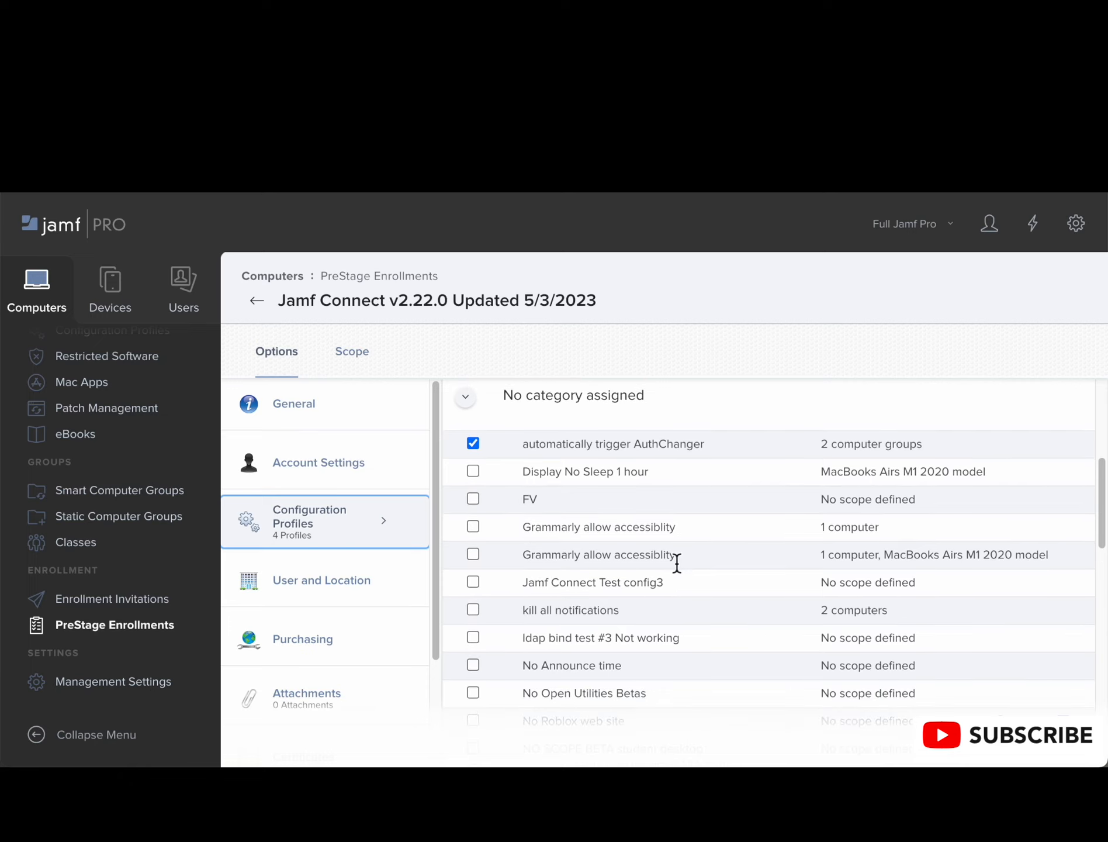
{"action": "scroll", "coordinate": [676, 562], "scroll_direction": "down", "scroll_amount": 2}
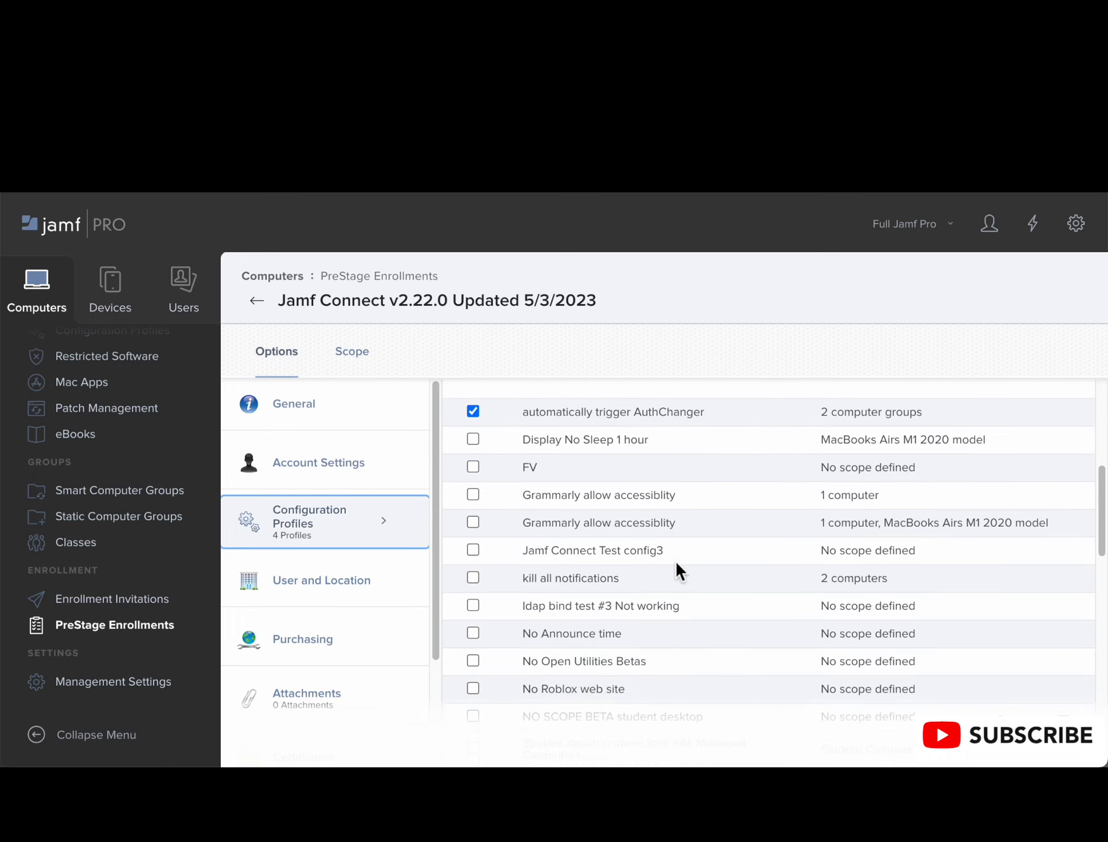
{"action": "scroll", "coordinate": [675, 560], "scroll_direction": "down", "scroll_amount": 10}
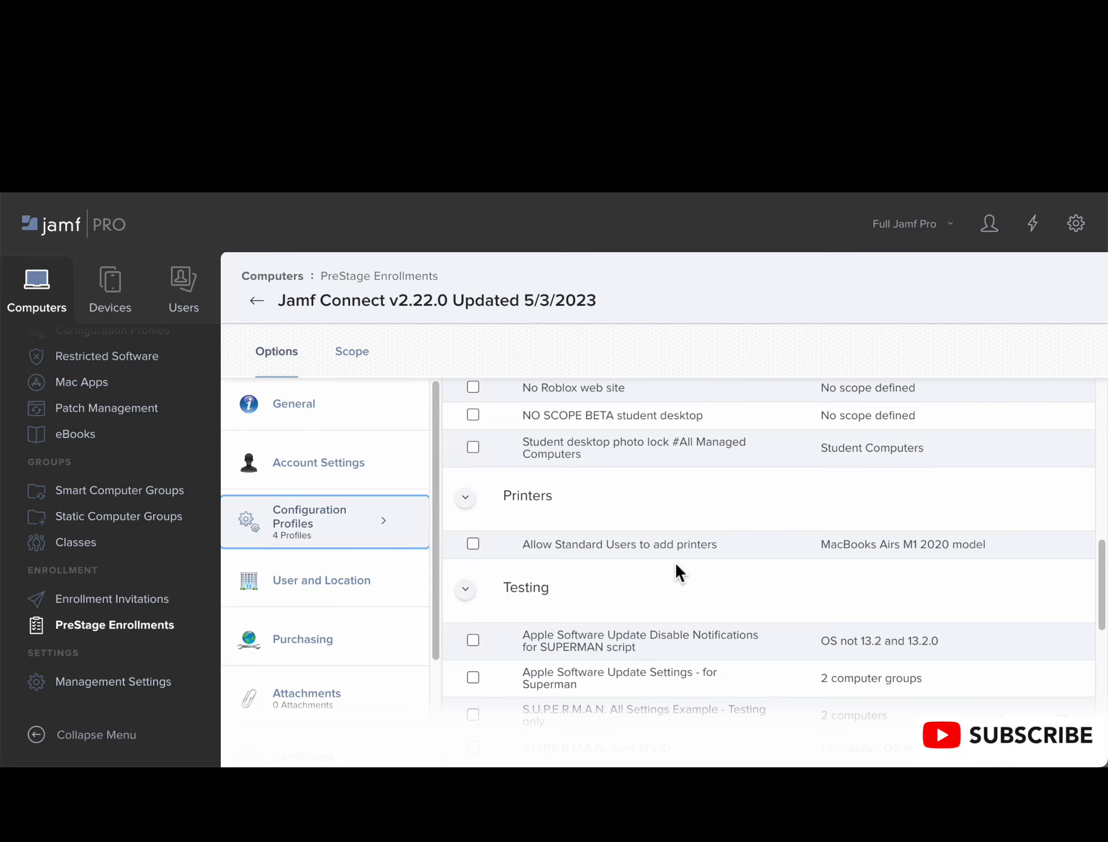
{"action": "scroll", "coordinate": [675, 566], "scroll_direction": "down", "scroll_amount": 10}
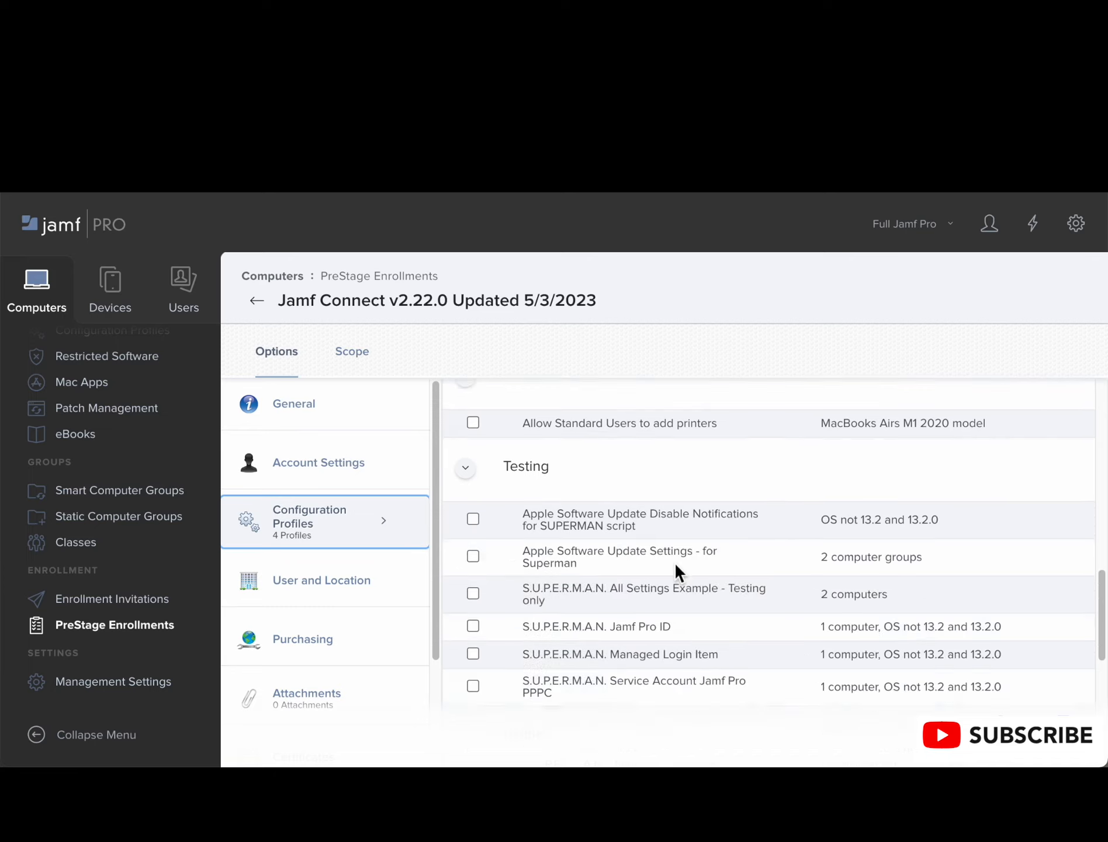
Step: Examine the Utilities profiles, focusing on Jamf Connect standard account creation, the Jamf Connect licenses and the Wi-Fi SSID profile
{"action": "scroll", "coordinate": [676, 566], "scroll_direction": "down", "scroll_amount": 3}
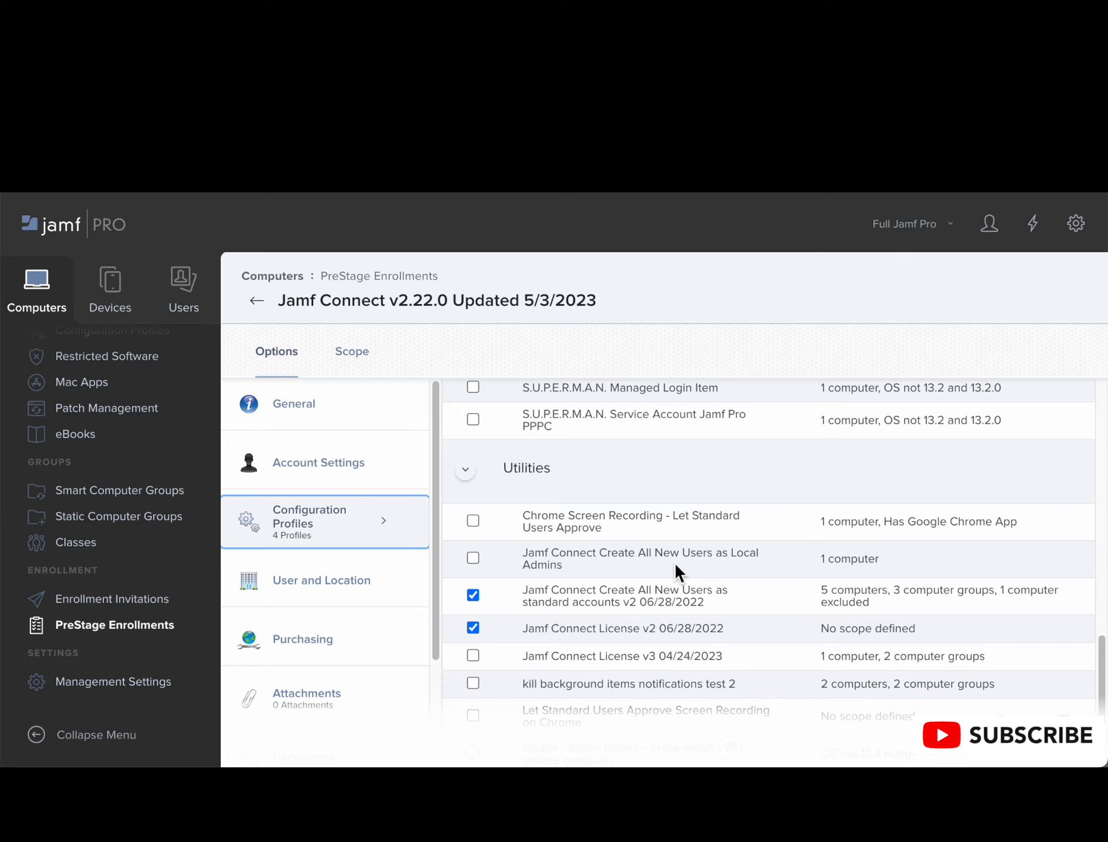
{"action": "scroll", "coordinate": [674, 561], "scroll_direction": "down", "scroll_amount": 1}
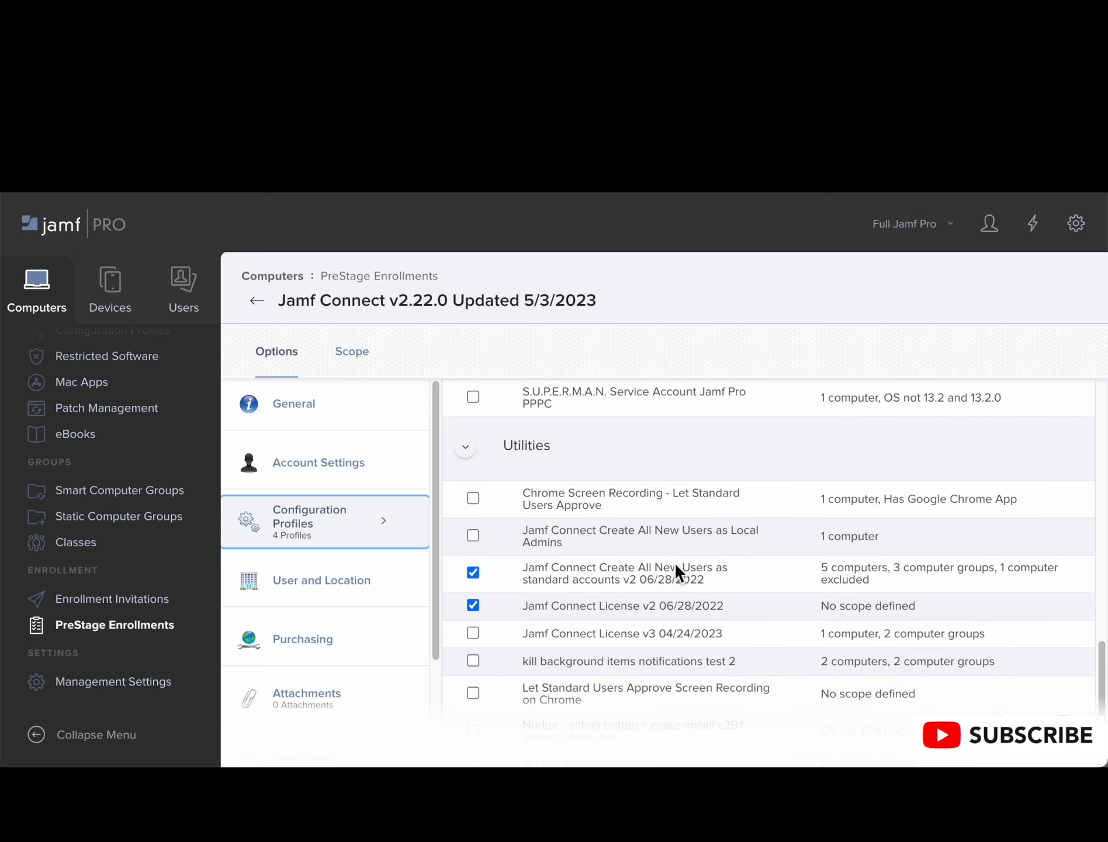
{"action": "scroll", "coordinate": [675, 562], "scroll_direction": "down", "scroll_amount": 1}
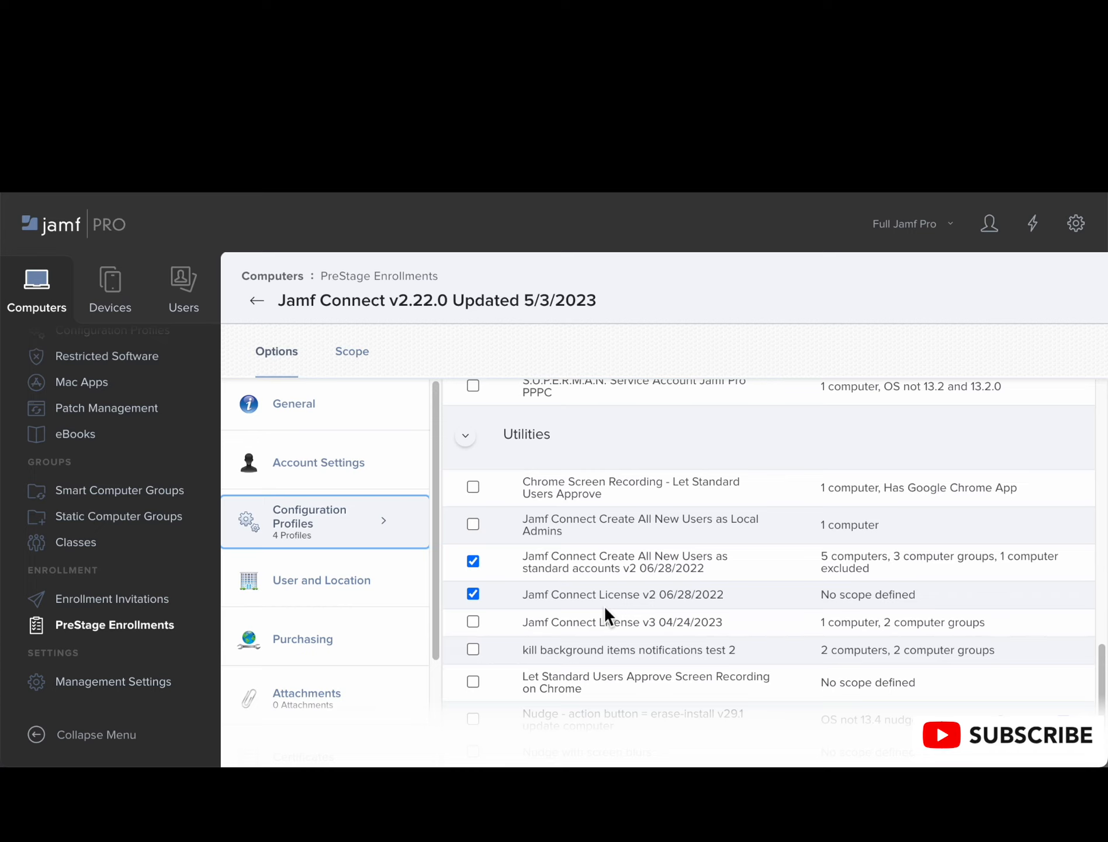
{"action": "scroll", "coordinate": [605, 608], "scroll_direction": "down", "scroll_amount": 1}
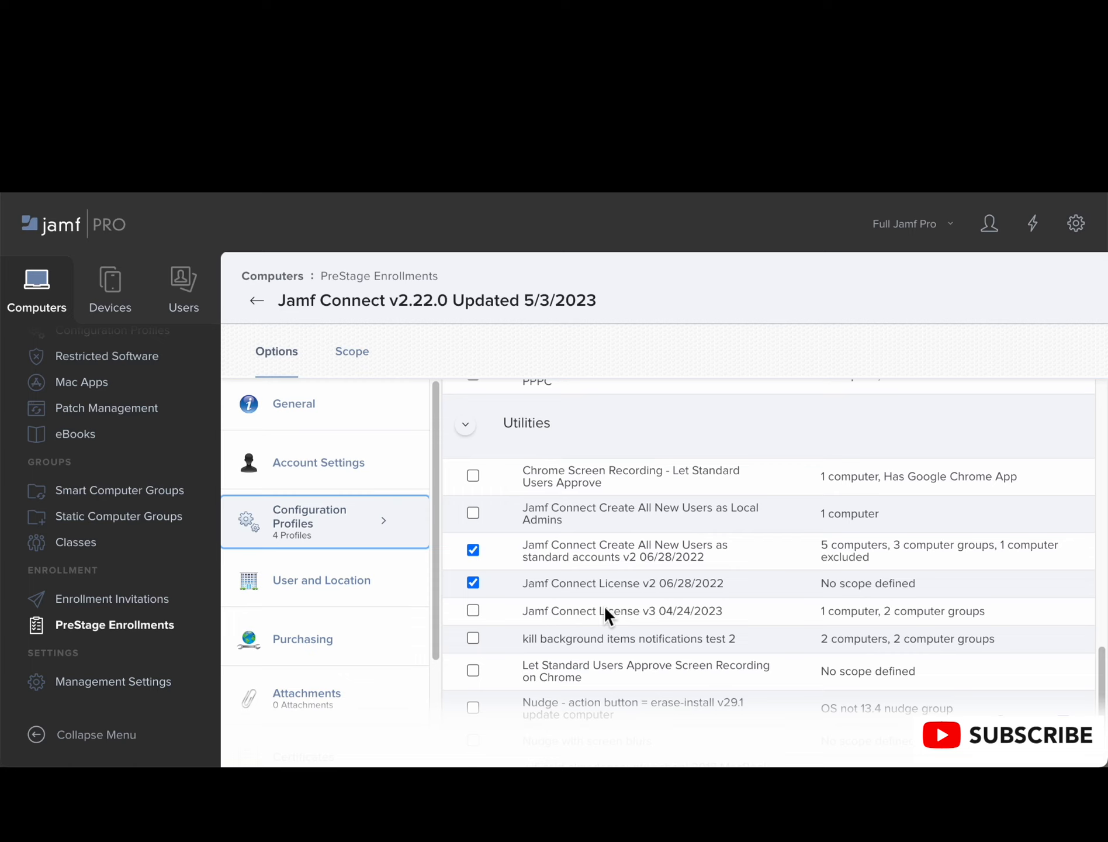
{"action": "scroll", "coordinate": [603, 605], "scroll_direction": "down", "scroll_amount": 1}
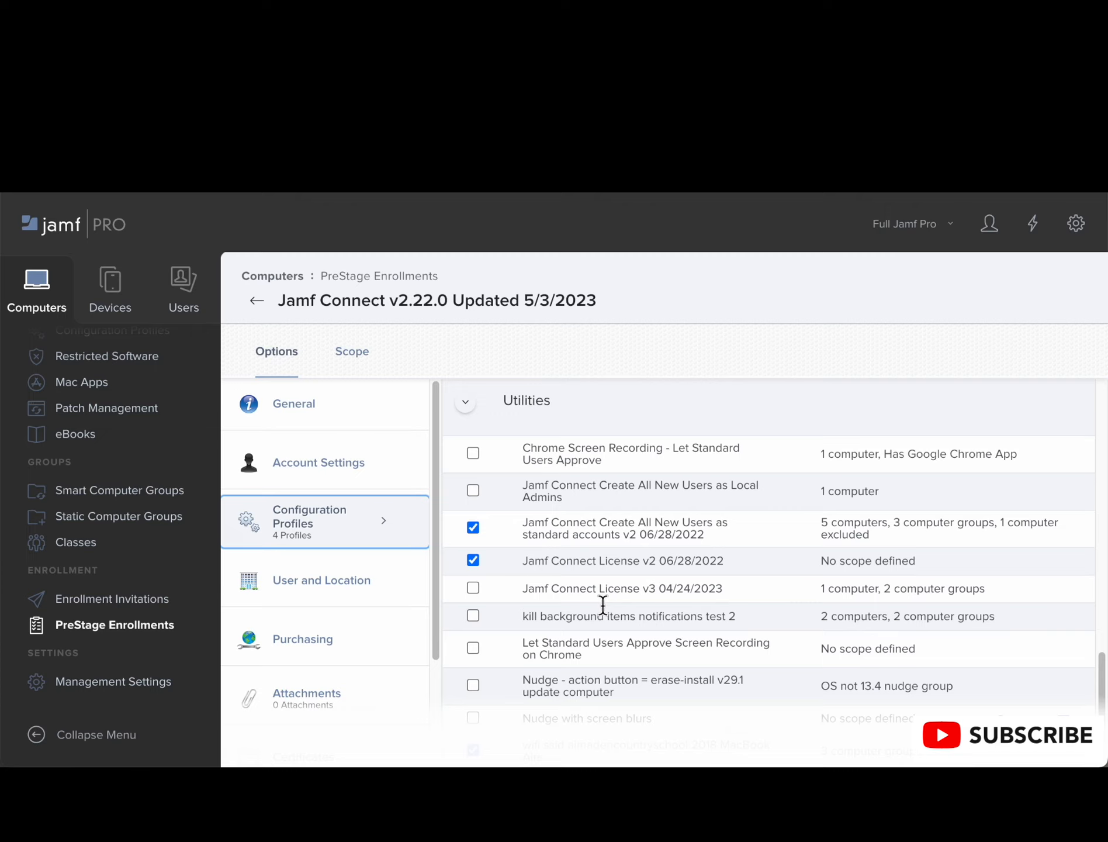
{"action": "scroll", "coordinate": [602, 602], "scroll_direction": "down", "scroll_amount": 1}
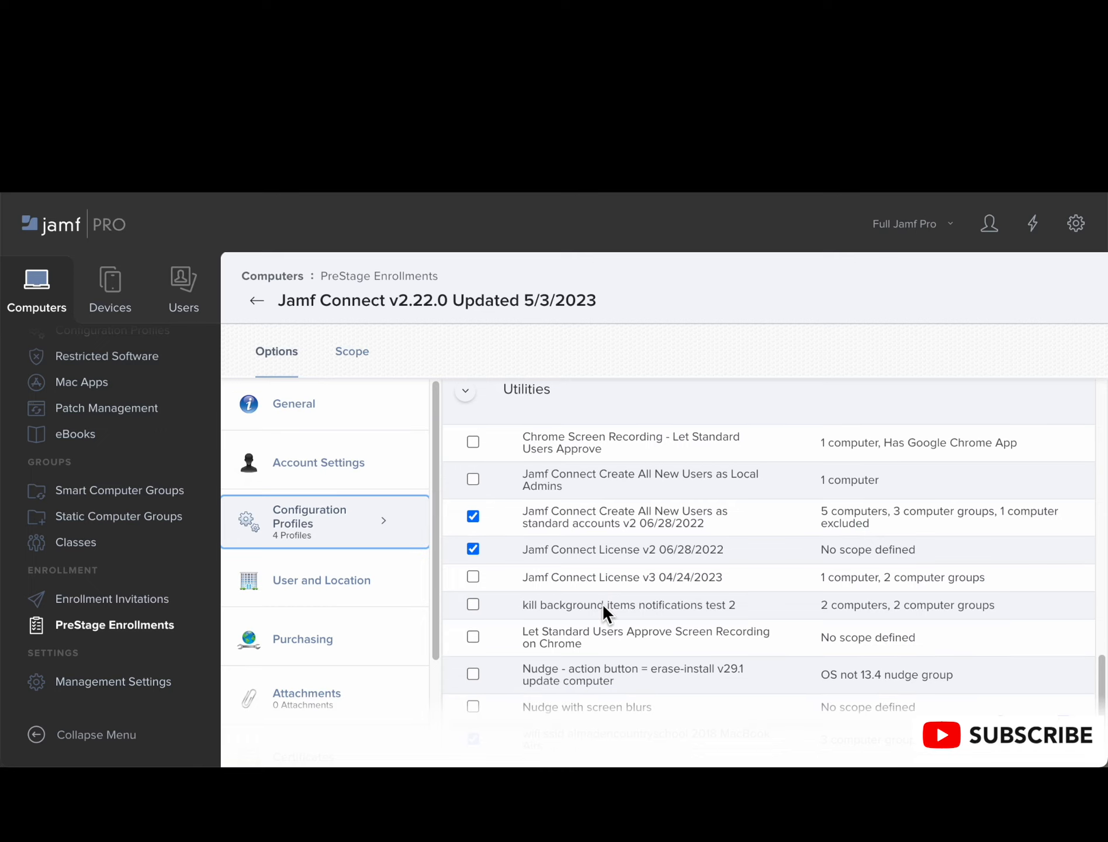
{"action": "scroll", "coordinate": [602, 602], "scroll_direction": "down", "scroll_amount": 2}
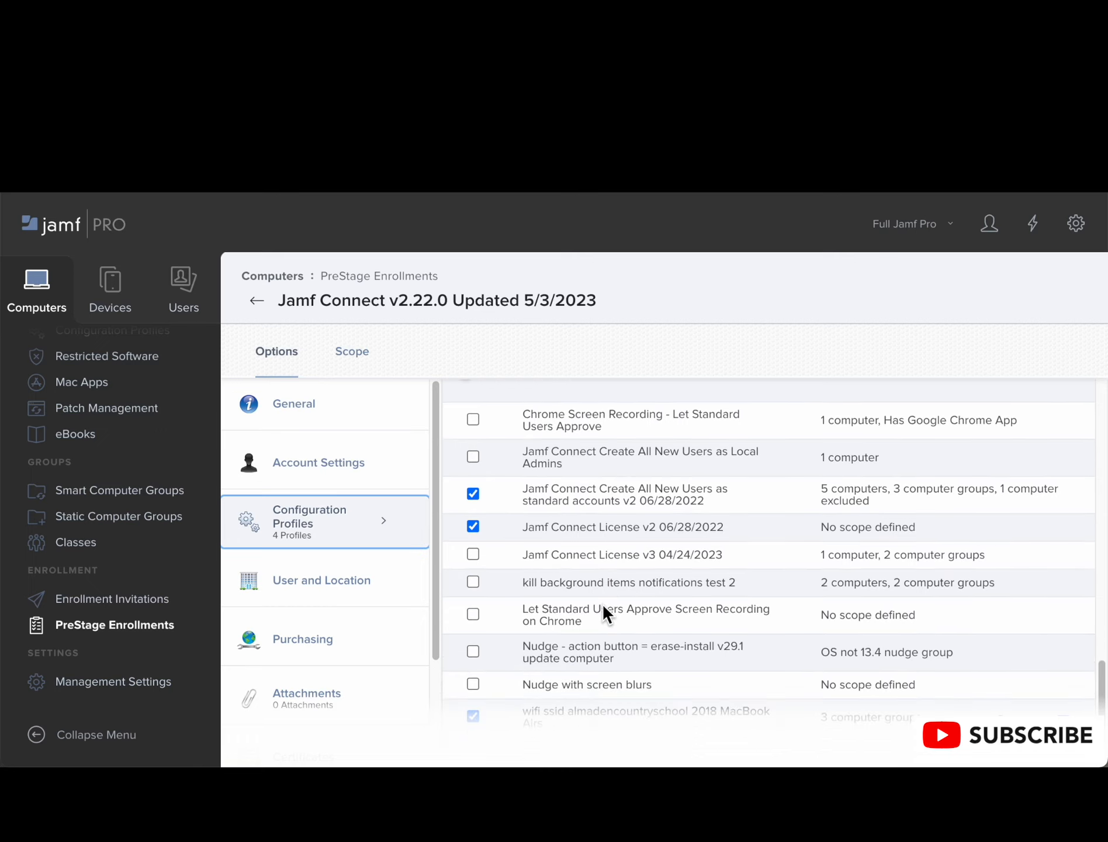
{"action": "scroll", "coordinate": [601, 602], "scroll_direction": "down", "scroll_amount": 1}
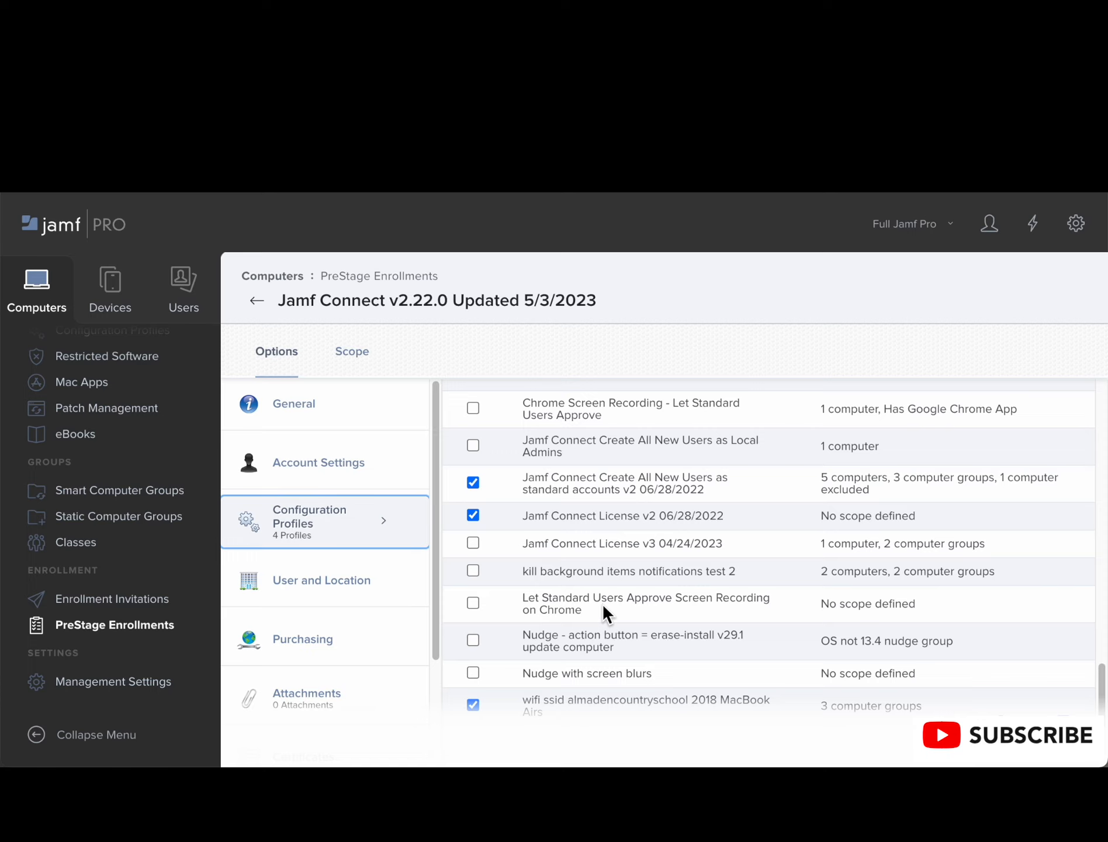
{"action": "scroll", "coordinate": [602, 613], "scroll_direction": "down", "scroll_amount": 1}
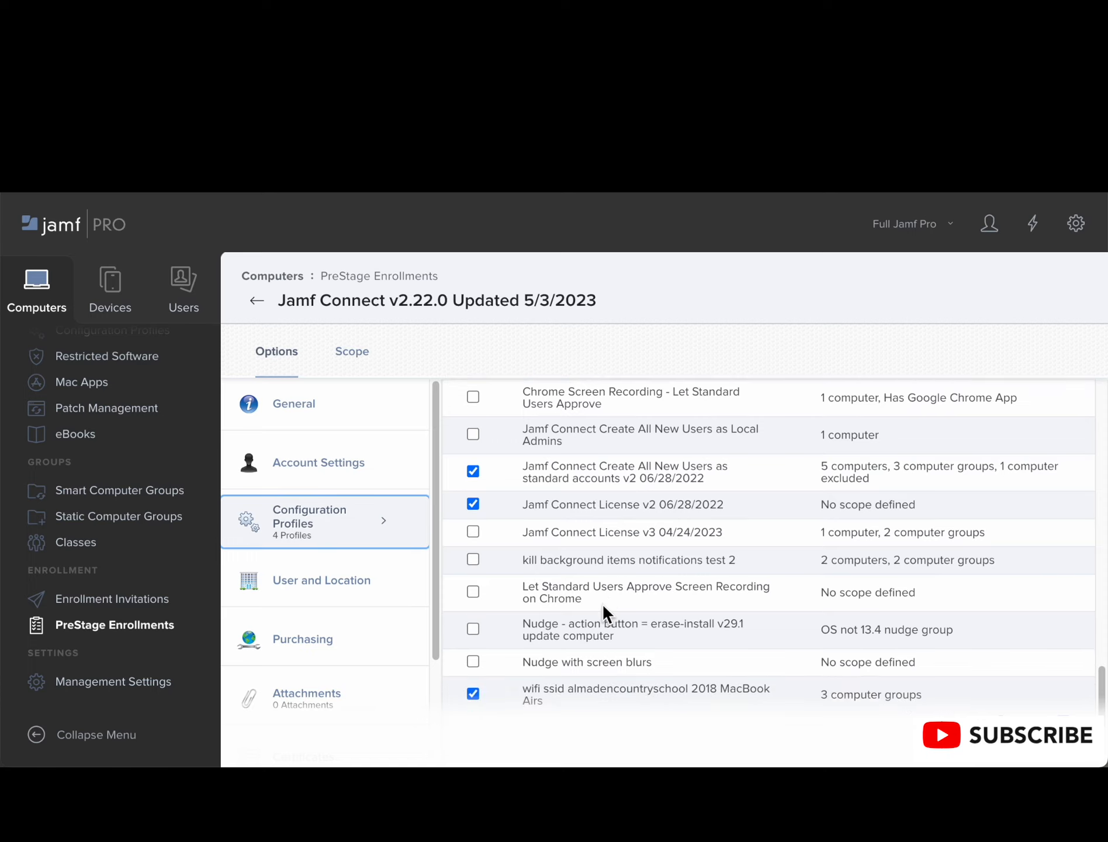
{"action": "scroll", "coordinate": [603, 613], "scroll_direction": "down", "scroll_amount": 1}
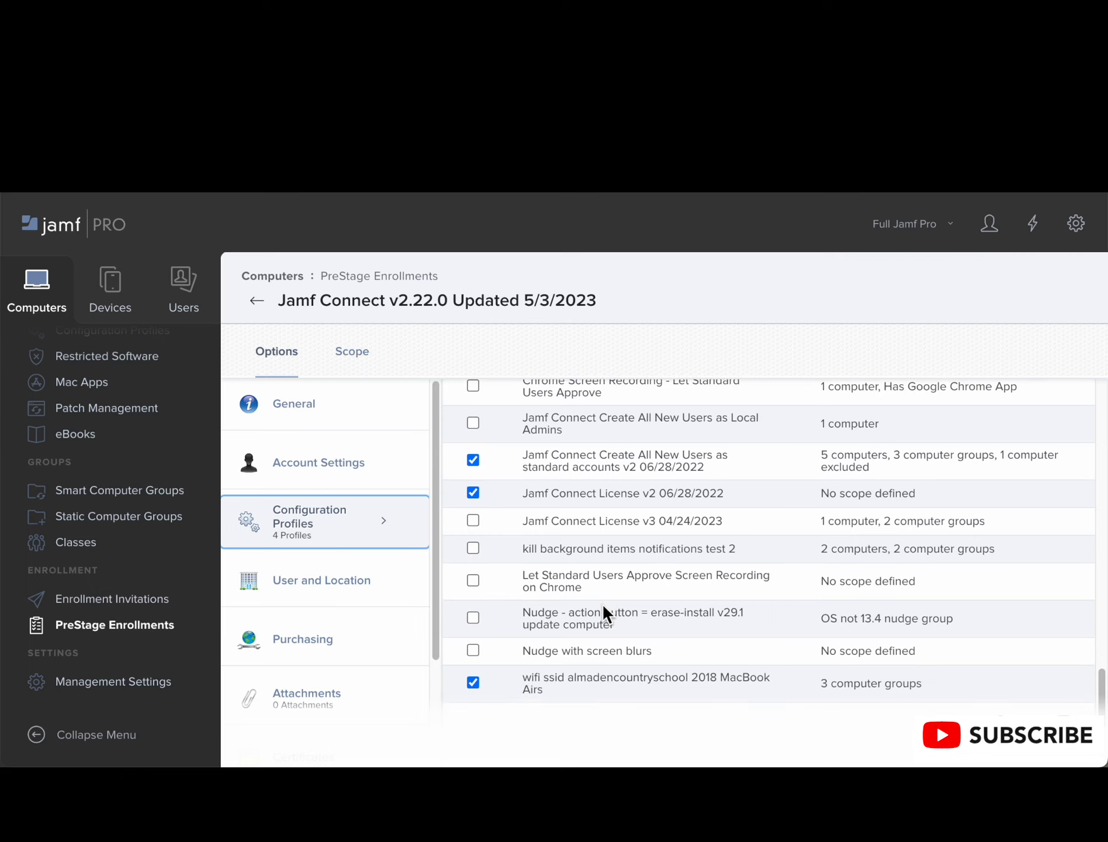
{"action": "scroll", "coordinate": [606, 614], "scroll_direction": "down", "scroll_amount": 1}
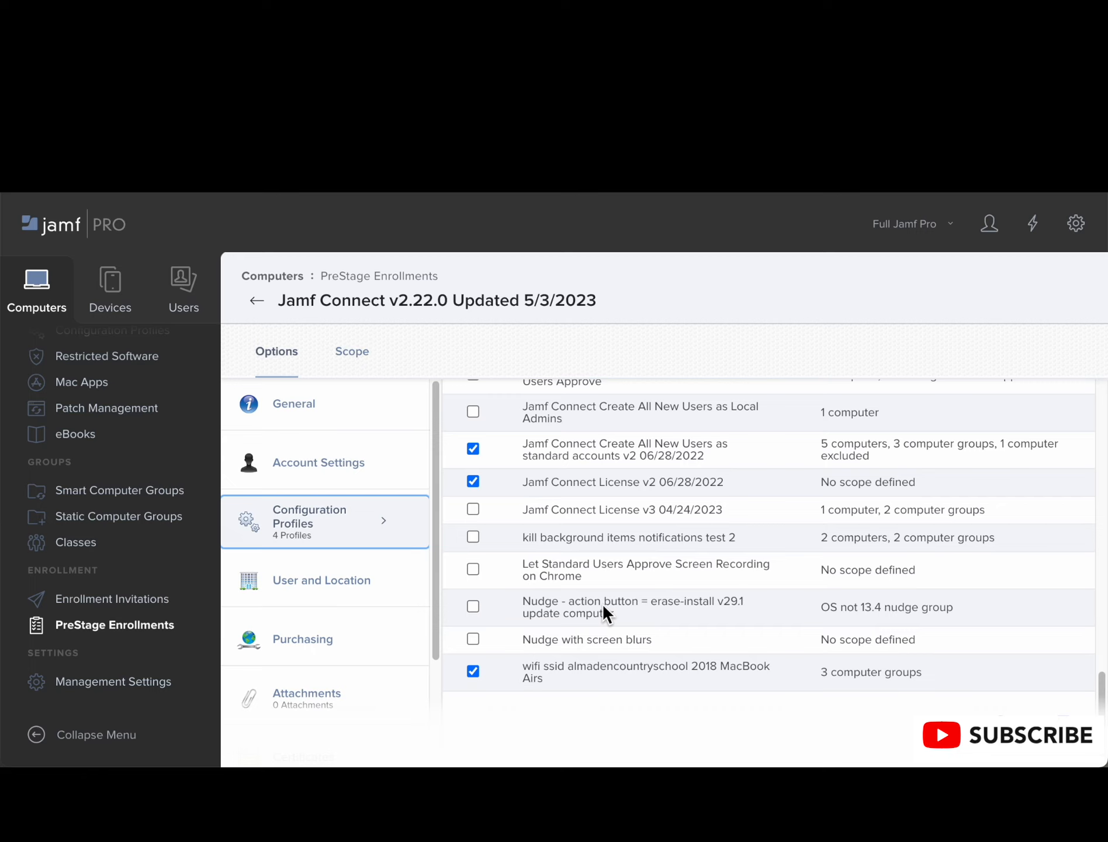
Step: Open the PreStage's Enrollment Packages and examine the distribution point and the JamfConnect2.23.0.pkg package
{"action": "scroll", "coordinate": [605, 612], "scroll_direction": "down", "scroll_amount": 1}
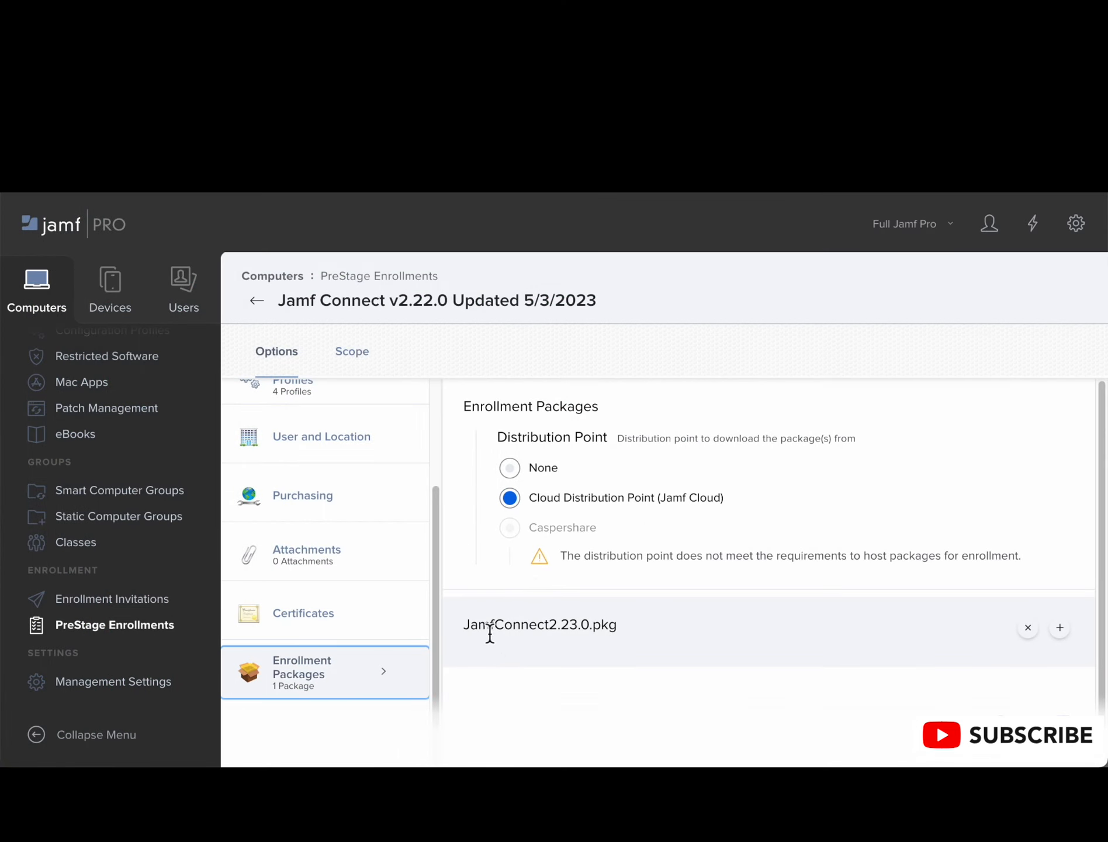
{"action": "left_click_drag", "start_coordinate": [473, 630], "coordinate": [652, 628]}
{"action": "scroll", "coordinate": [651, 628], "scroll_direction": "down", "scroll_amount": 1}
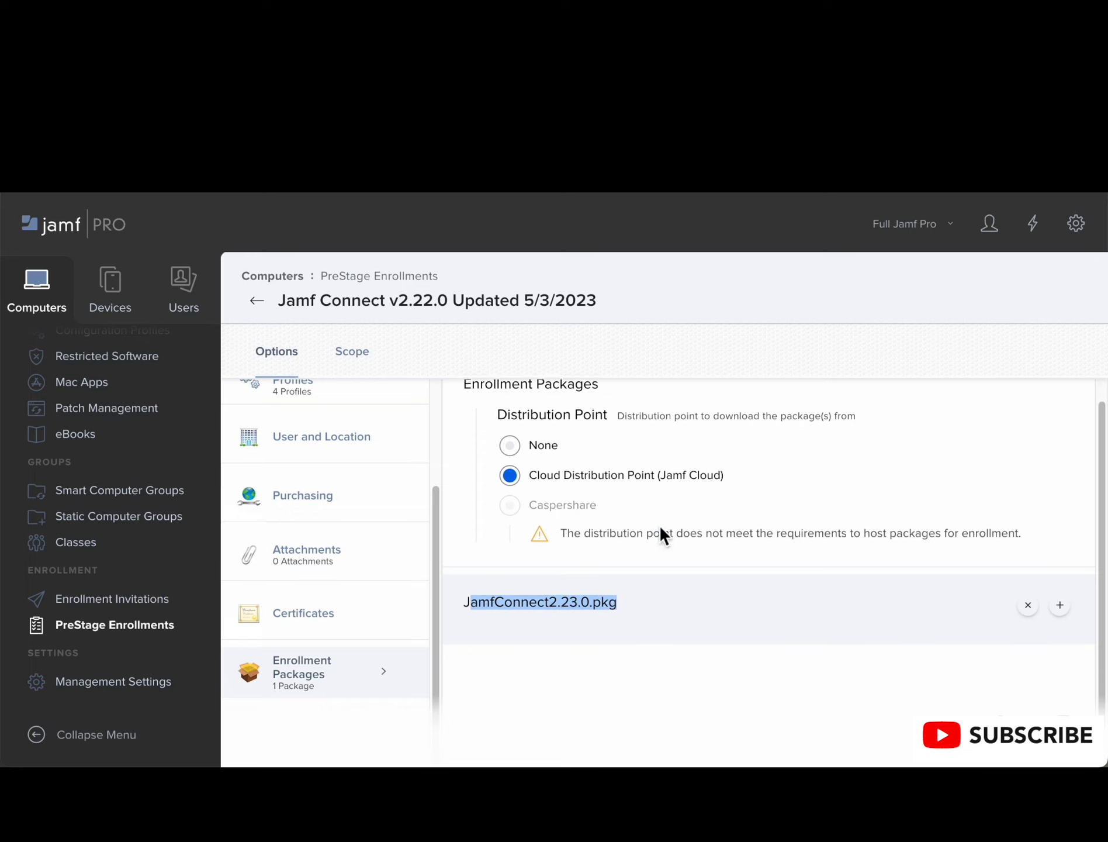
{"action": "scroll", "coordinate": [662, 553], "scroll_direction": "down", "scroll_amount": 1}
{"action": "scroll", "coordinate": [618, 653], "scroll_direction": "up", "scroll_amount": 1}
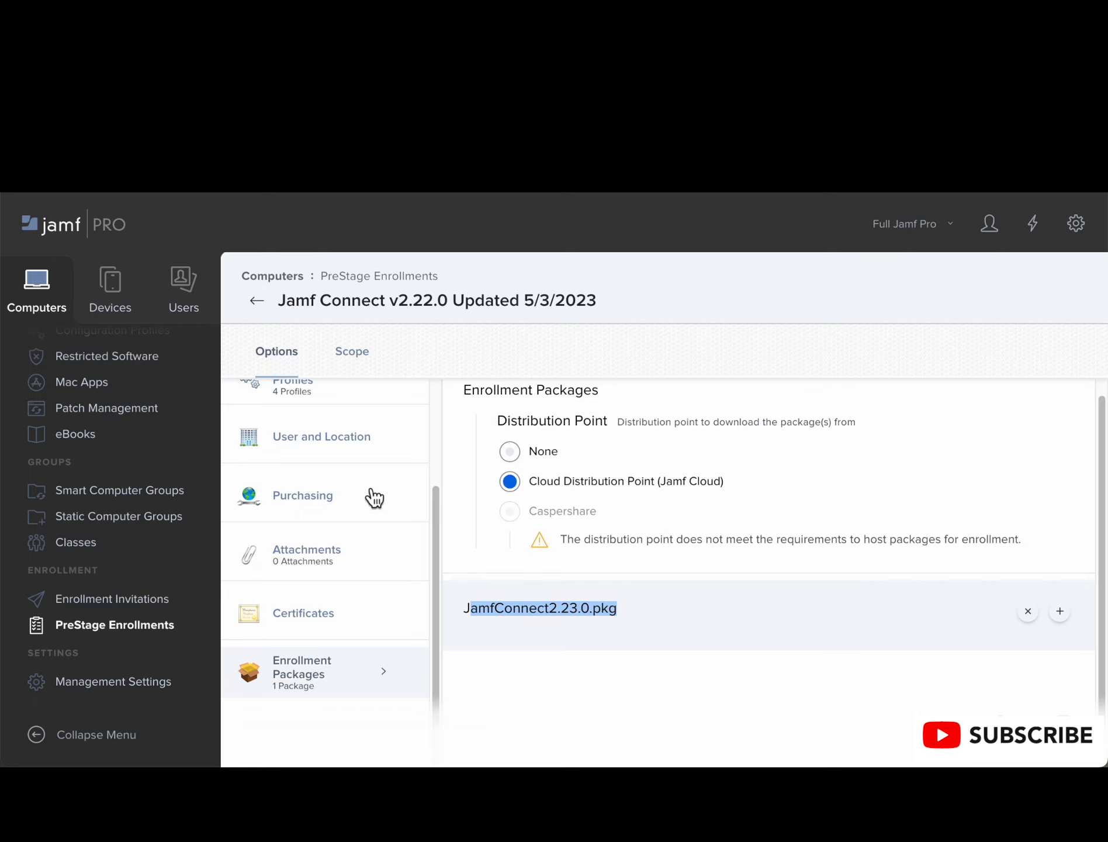
Step: Bring up the PreStage enrollment's save confirmation, cancel it and exit editing without saving
{"action": "left_click", "coordinate": [1063, 727]}
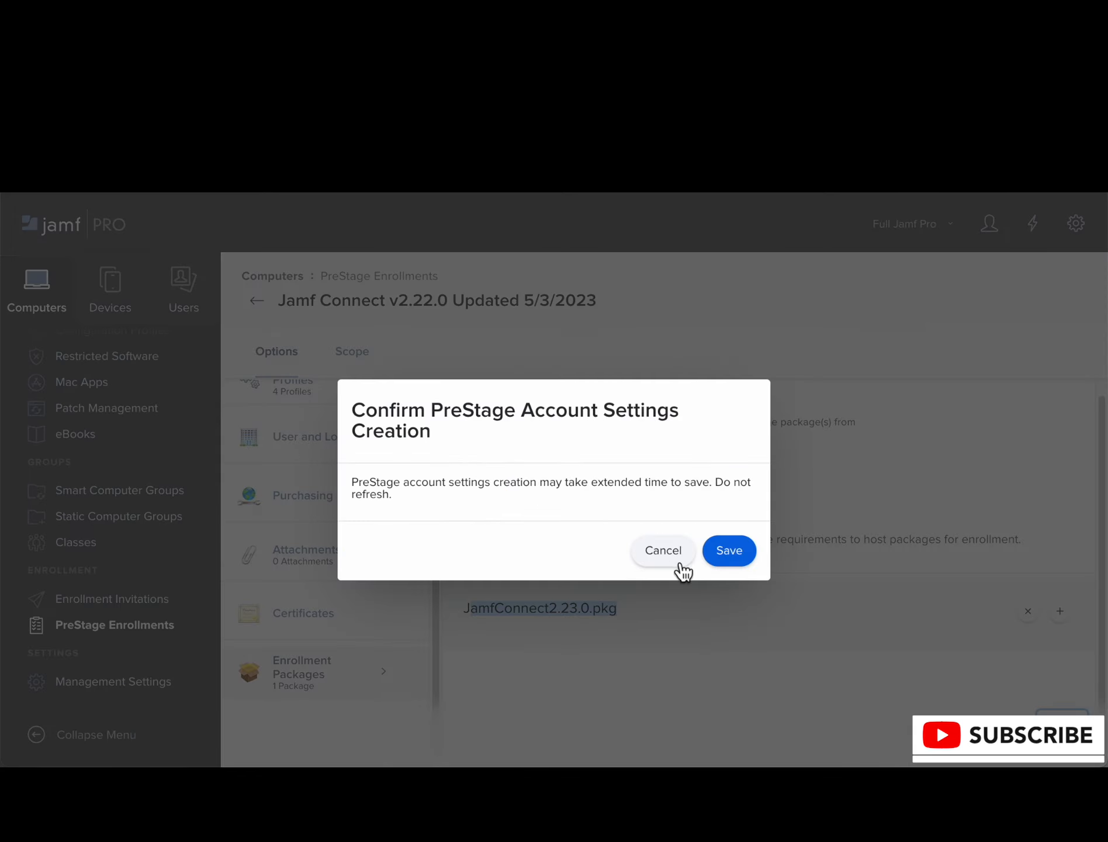
{"action": "left_click", "coordinate": [738, 561]}
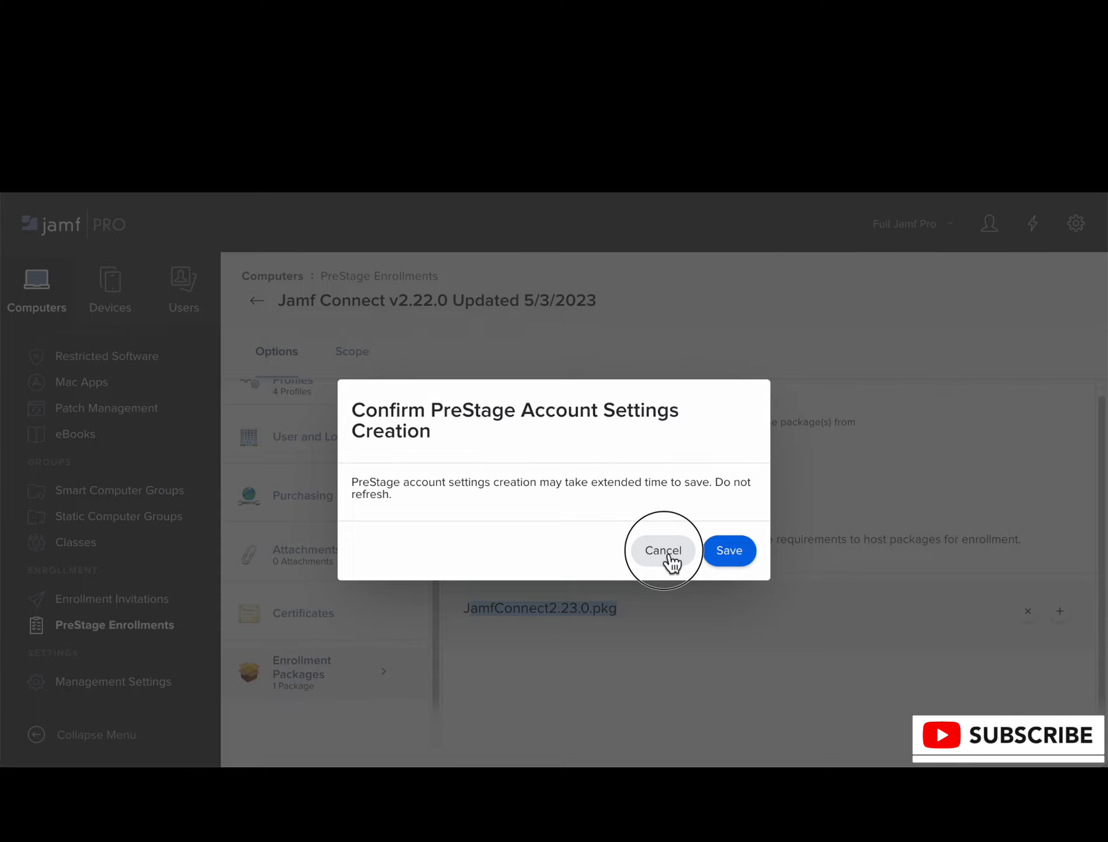
{"action": "left_click", "coordinate": [665, 550]}
{"action": "key", "text": "ctrl+c"}
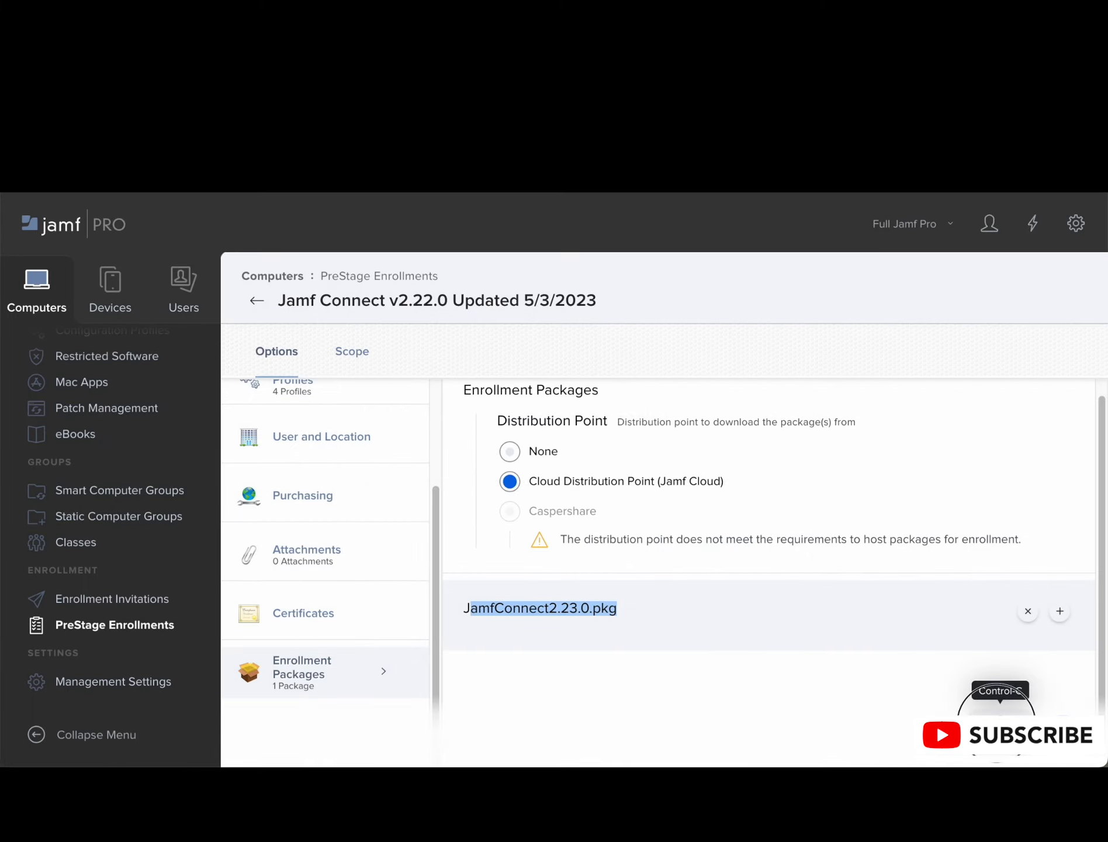
{"action": "left_click", "coordinate": [997, 723]}
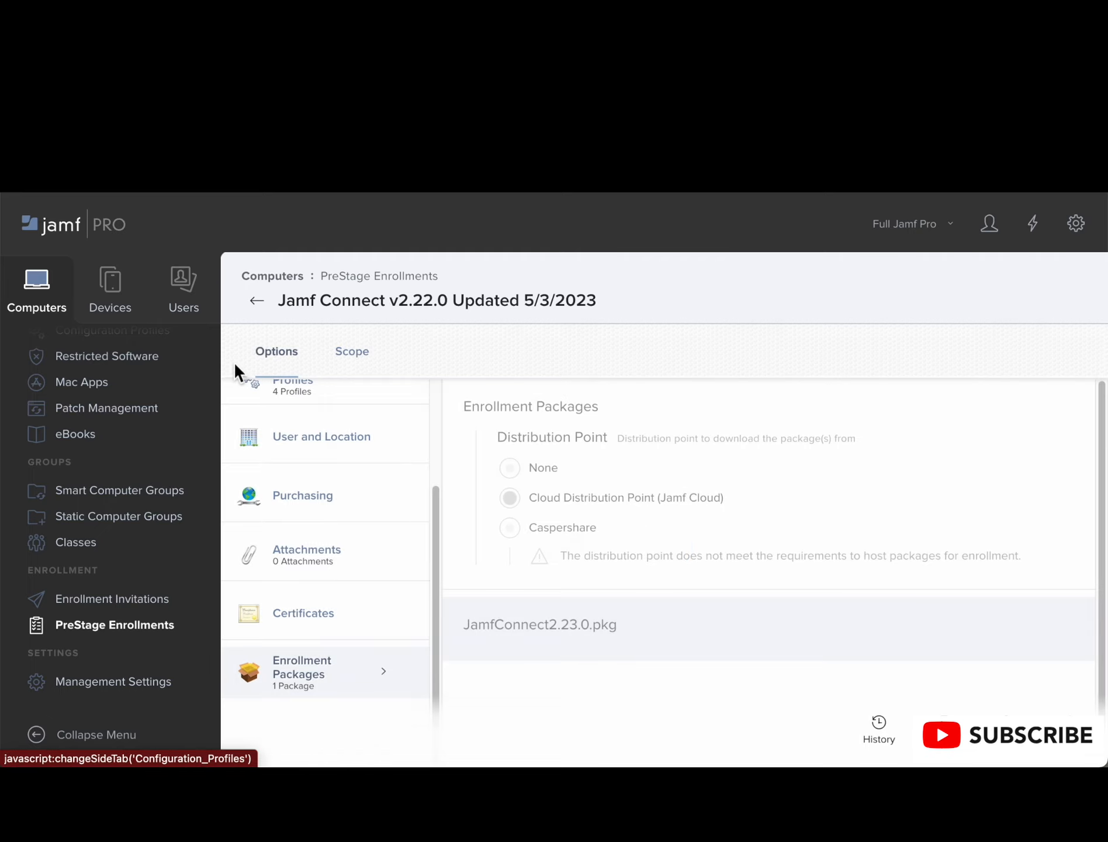
{"action": "scroll", "coordinate": [80, 458], "scroll_direction": "up", "scroll_amount": 3}
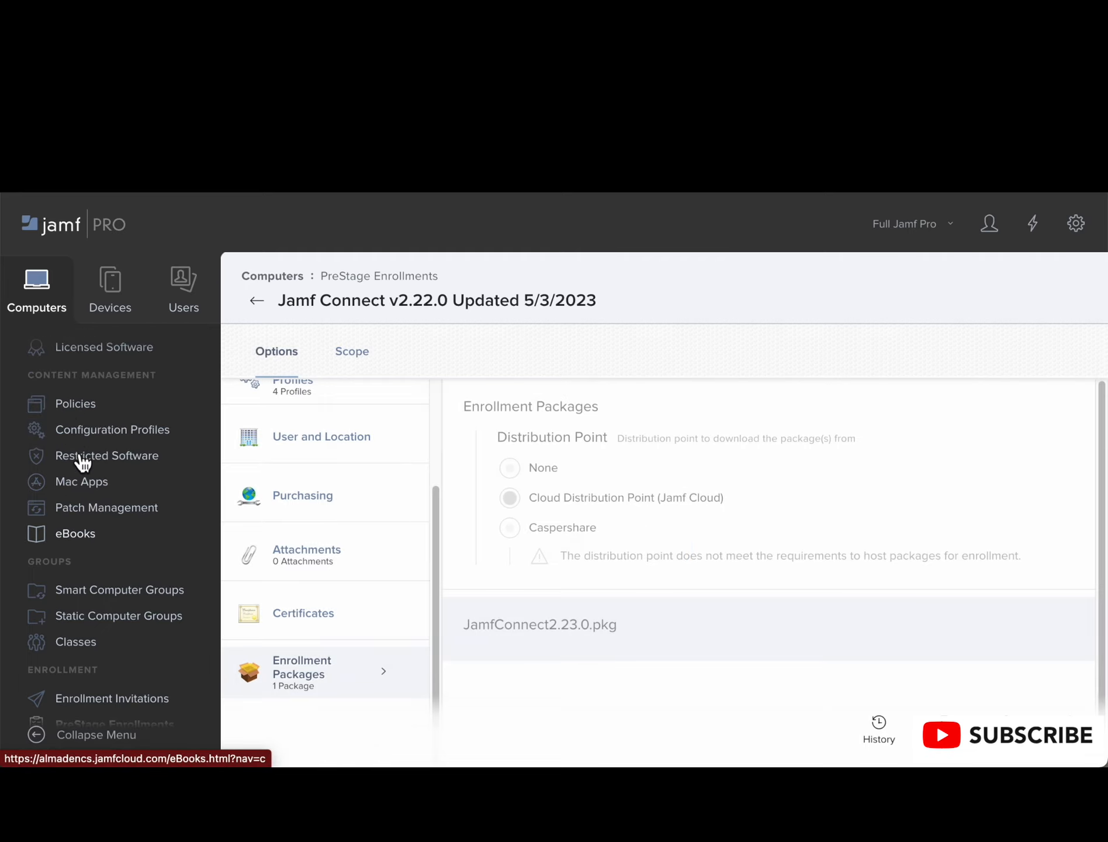
Step: Open the computer configuration profiles and look through the Printers, Testing and Utilities categories
{"action": "scroll", "coordinate": [81, 444], "scroll_direction": "up", "scroll_amount": 3}
{"action": "left_click", "coordinate": [96, 523]}
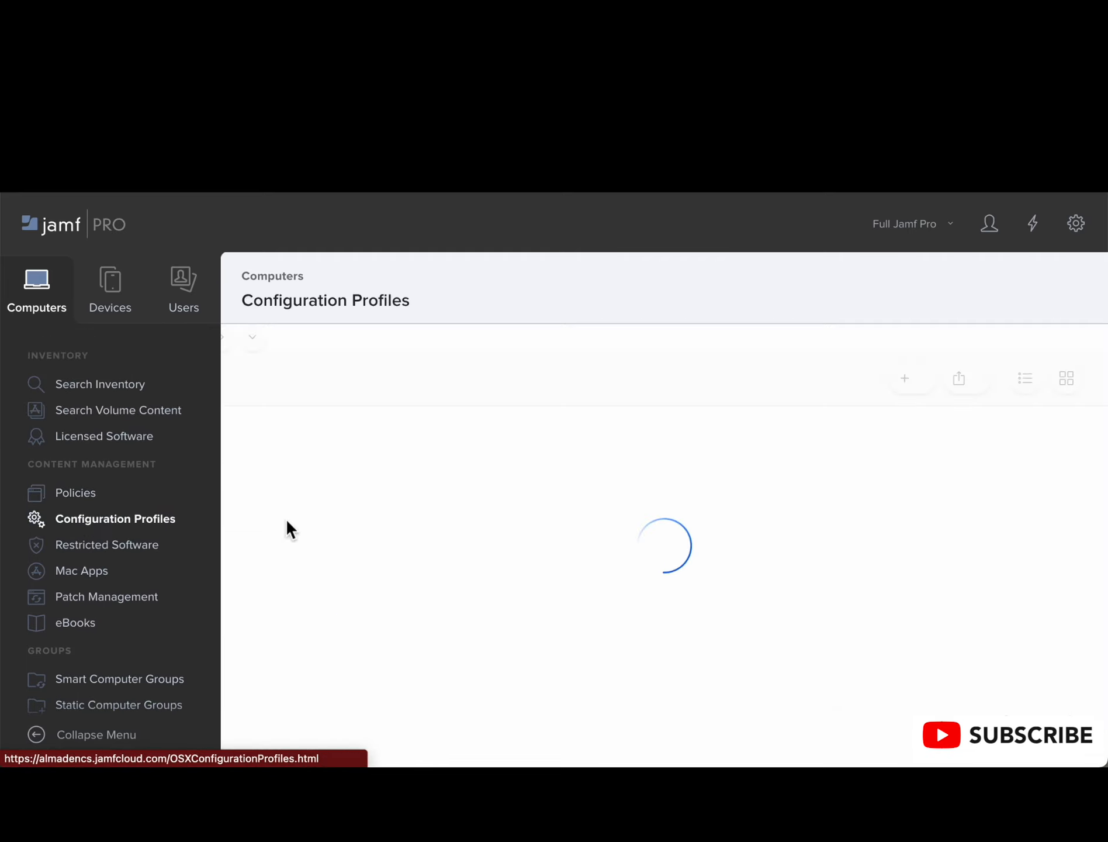
{"action": "scroll", "coordinate": [346, 608], "scroll_direction": "down", "scroll_amount": 5}
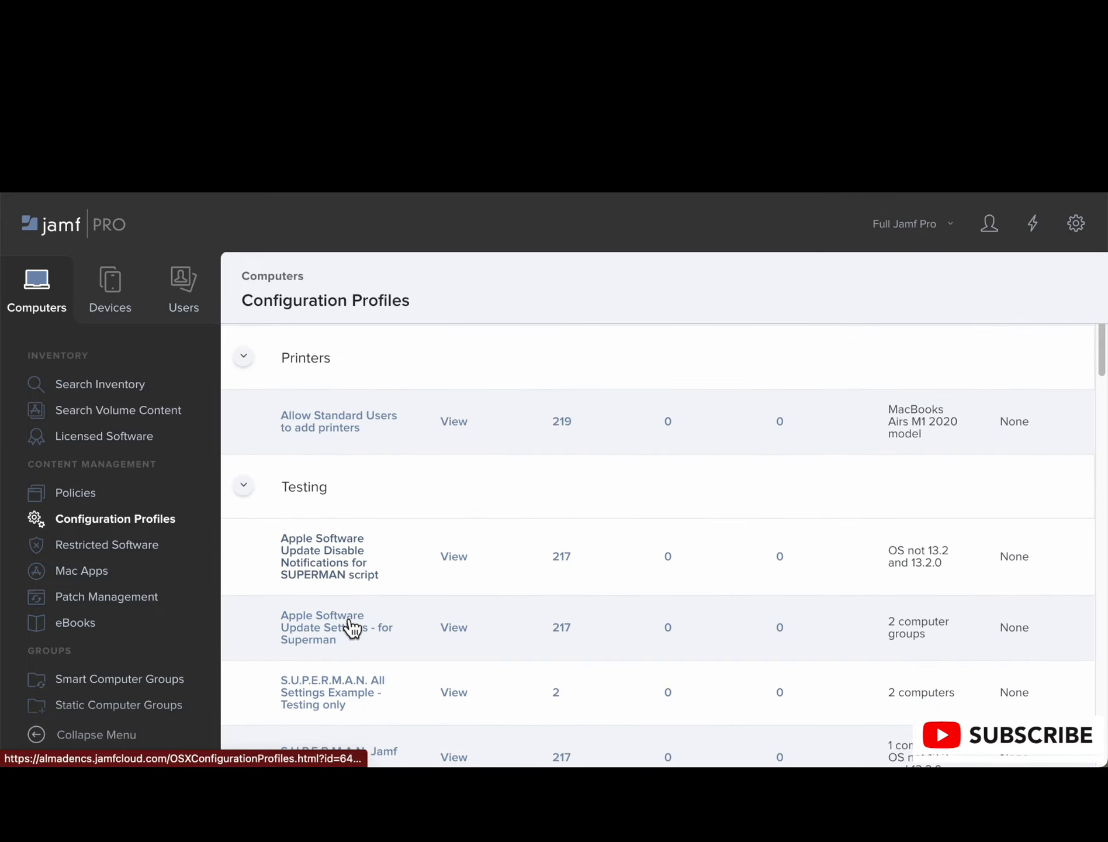
{"action": "scroll", "coordinate": [351, 628], "scroll_direction": "down", "scroll_amount": 7}
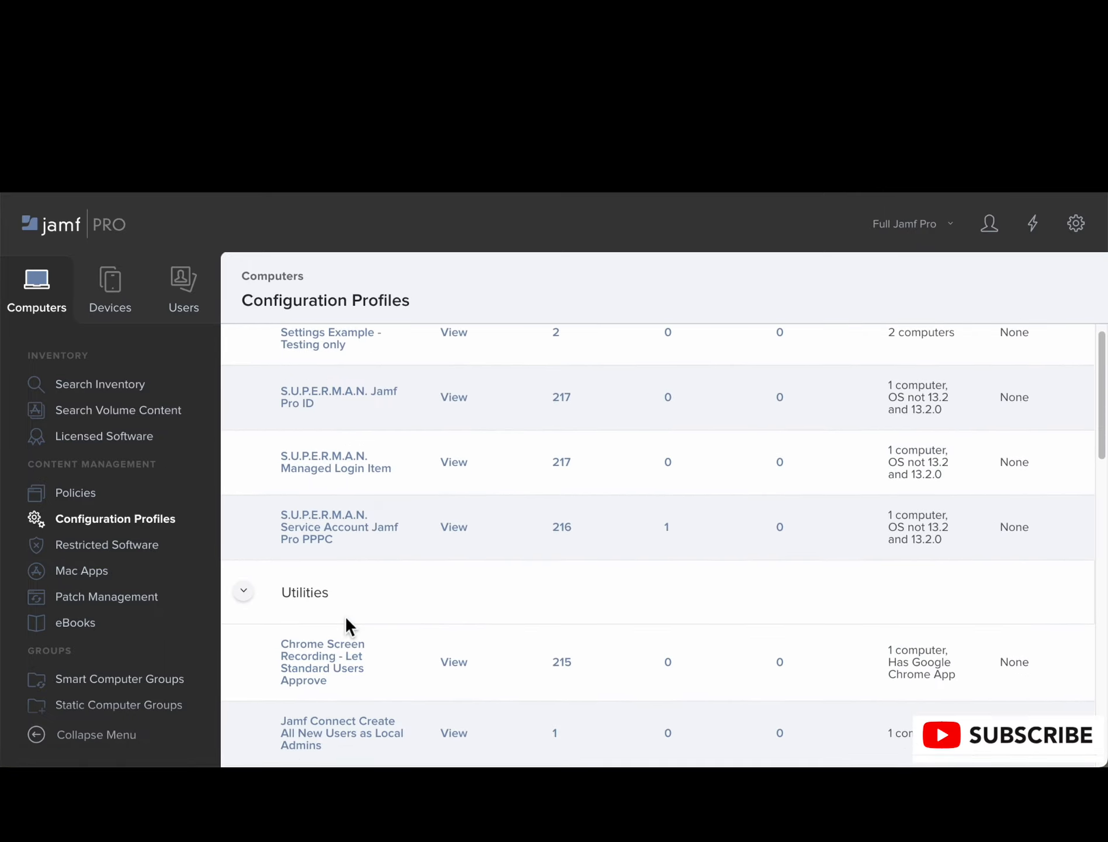
{"action": "scroll", "coordinate": [345, 618], "scroll_direction": "down", "scroll_amount": 10}
{"action": "scroll", "coordinate": [344, 613], "scroll_direction": "up", "scroll_amount": 9}
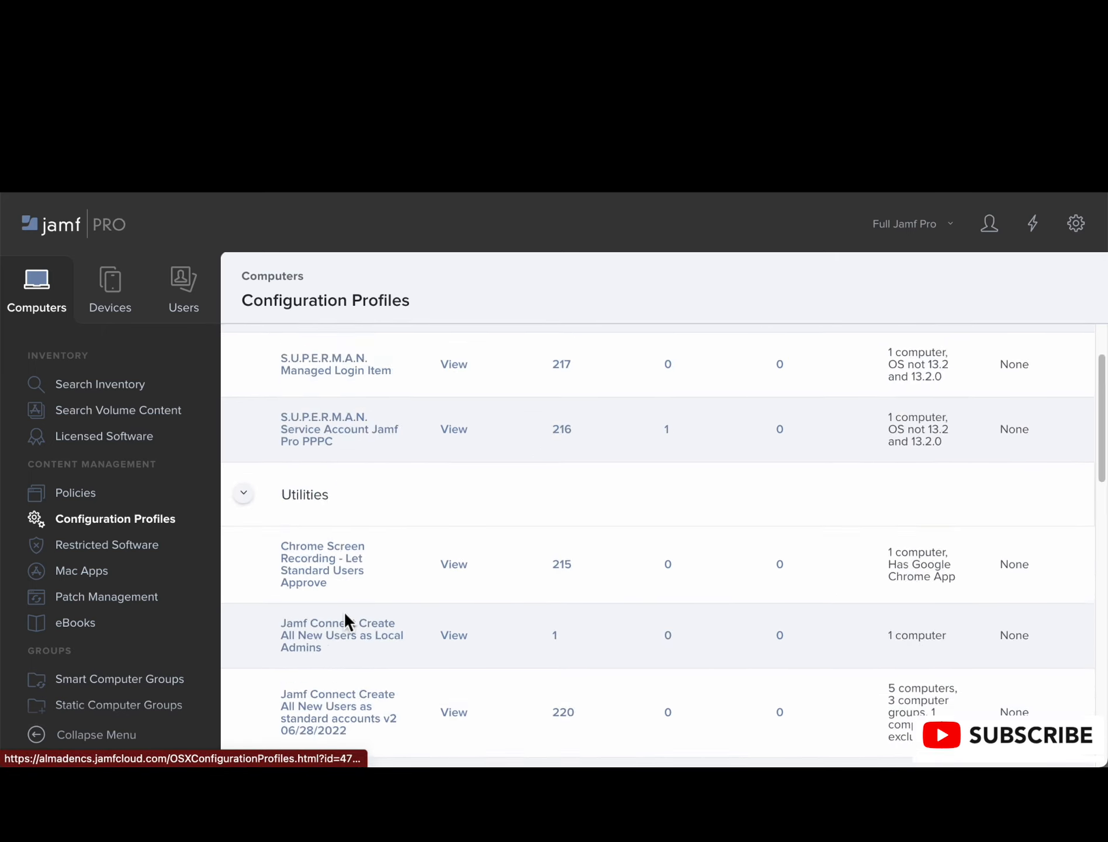
{"action": "scroll", "coordinate": [344, 610], "scroll_direction": "up", "scroll_amount": 10}
Step: Search the configuration profiles for "aut" and open the automatically trigger AuthChanger profile
{"action": "left_click", "coordinate": [301, 353]}
{"action": "type", "text": "au"}
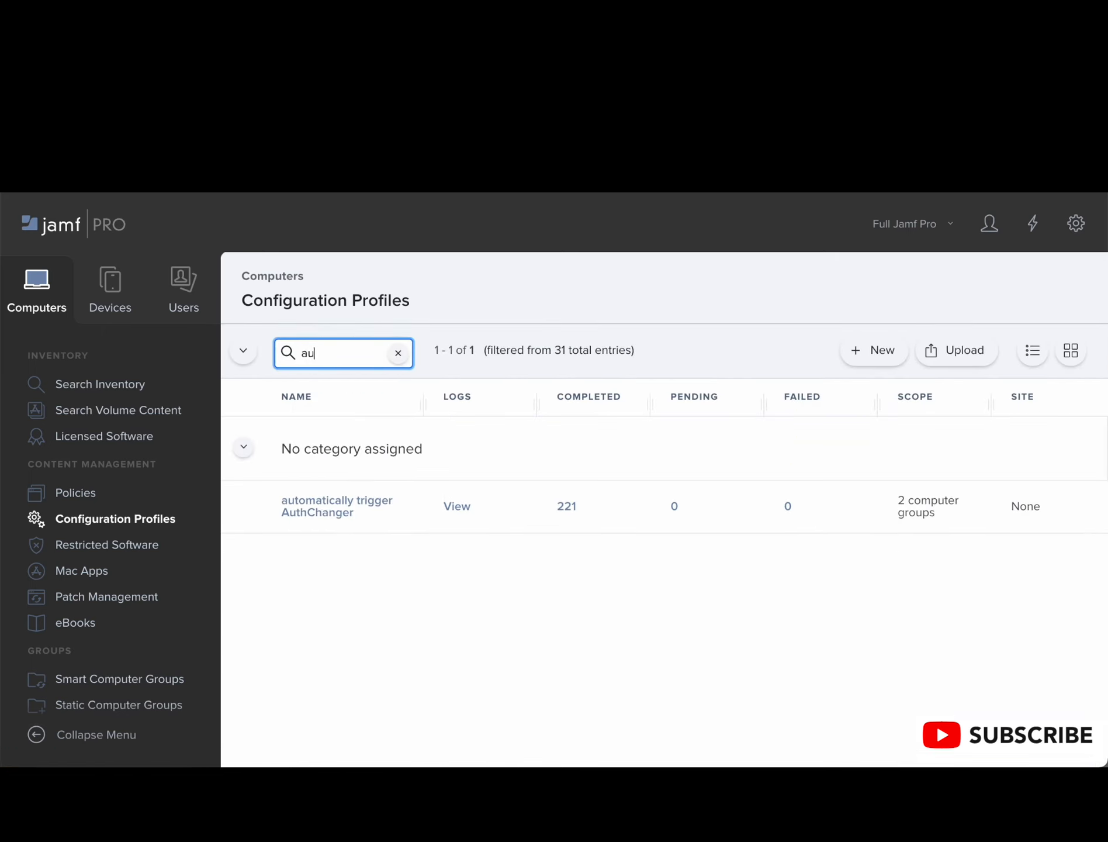
{"action": "type", "text": "t"}
{"action": "left_click", "coordinate": [346, 507]}
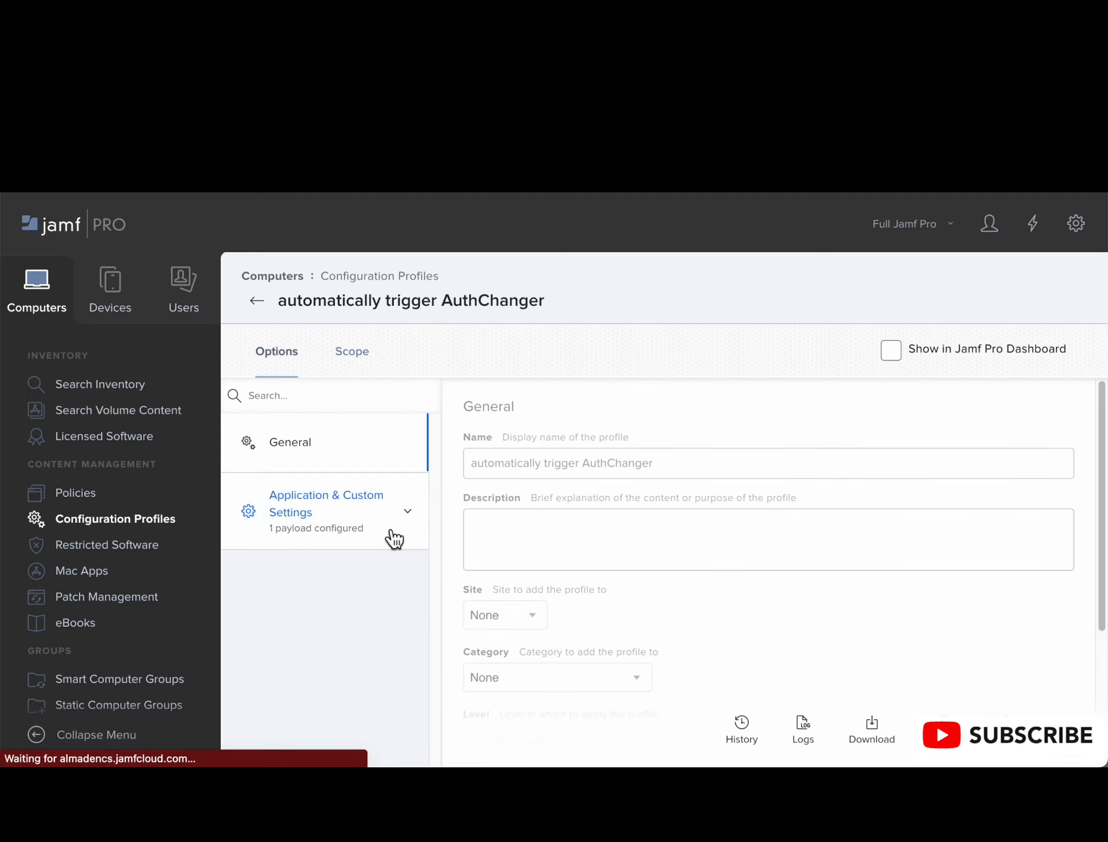
Step: Examine the profile's general settings and the uploaded Application & Custom Settings plist for the com.jamf.connect.authchanger domain
{"action": "left_click", "coordinate": [389, 529]}
{"action": "scroll", "coordinate": [514, 555], "scroll_direction": "down", "scroll_amount": 3}
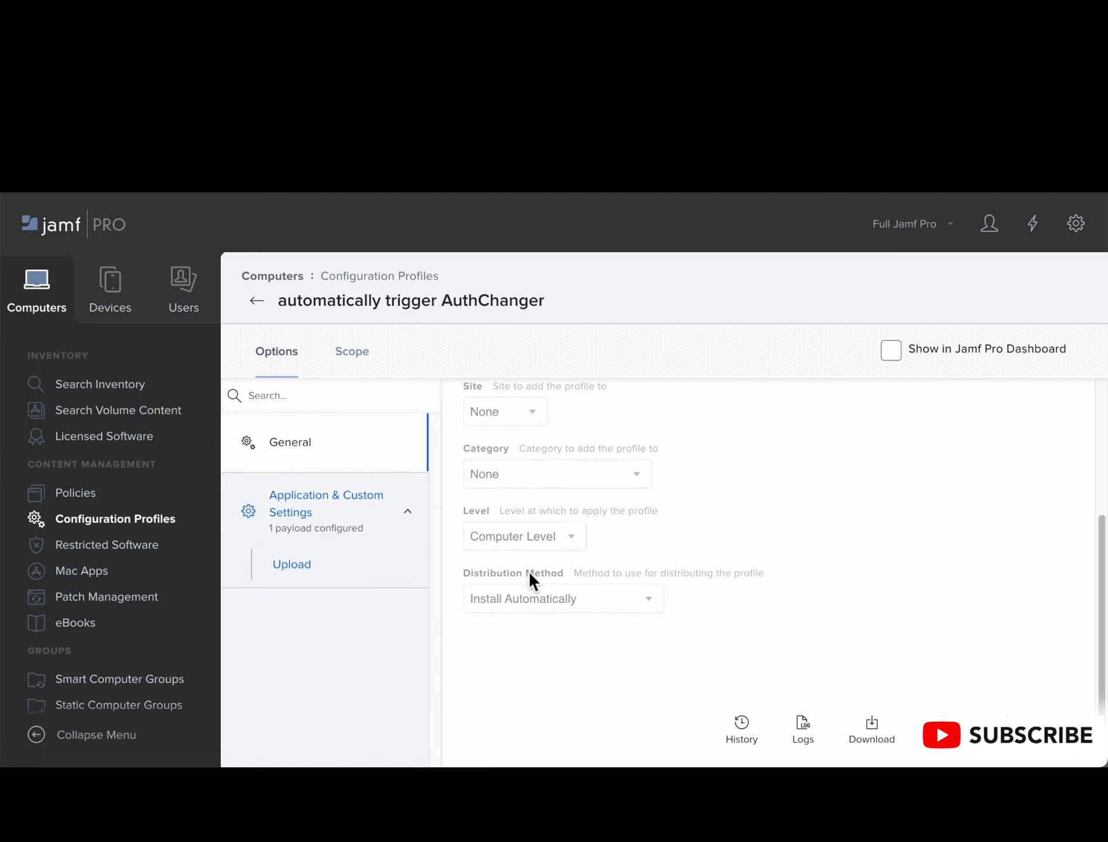
{"action": "left_click", "coordinate": [304, 539]}
{"action": "left_click", "coordinate": [308, 547]}
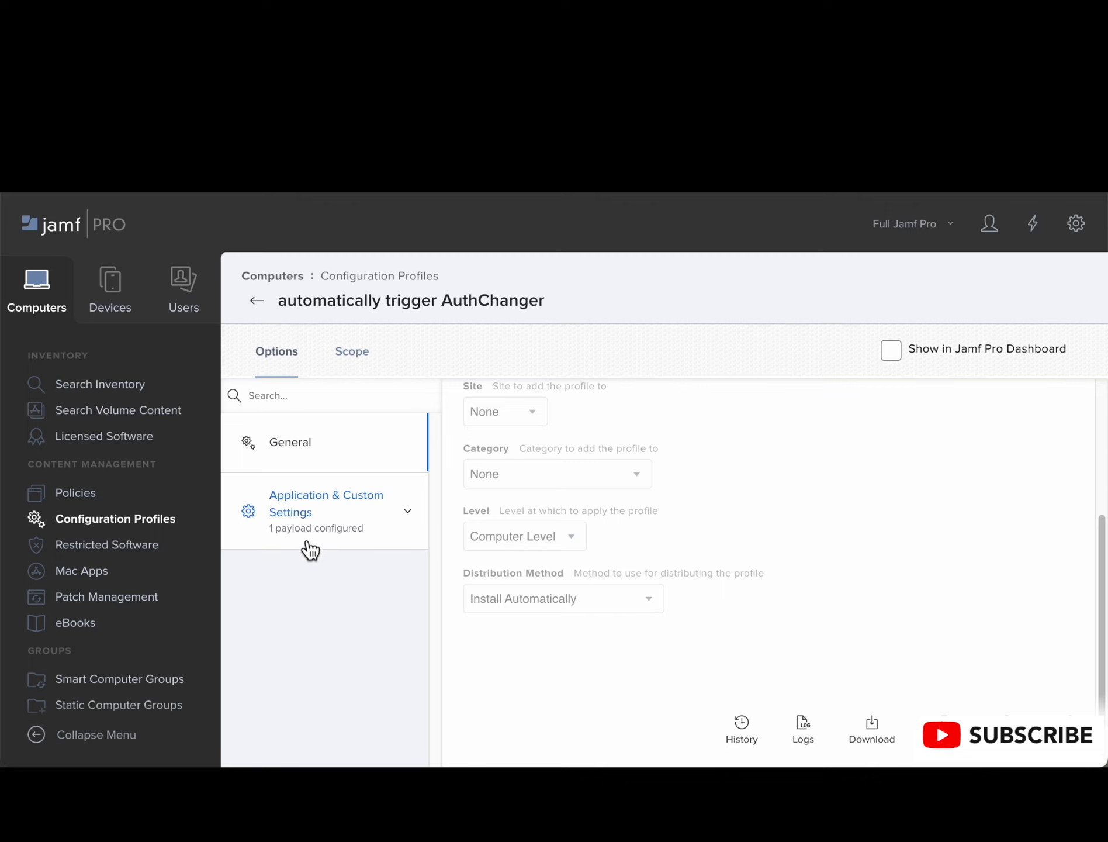
{"action": "left_click", "coordinate": [315, 569]}
{"action": "scroll", "coordinate": [569, 612], "scroll_direction": "down", "scroll_amount": 3}
{"action": "scroll", "coordinate": [569, 612], "scroll_direction": "down", "scroll_amount": 1}
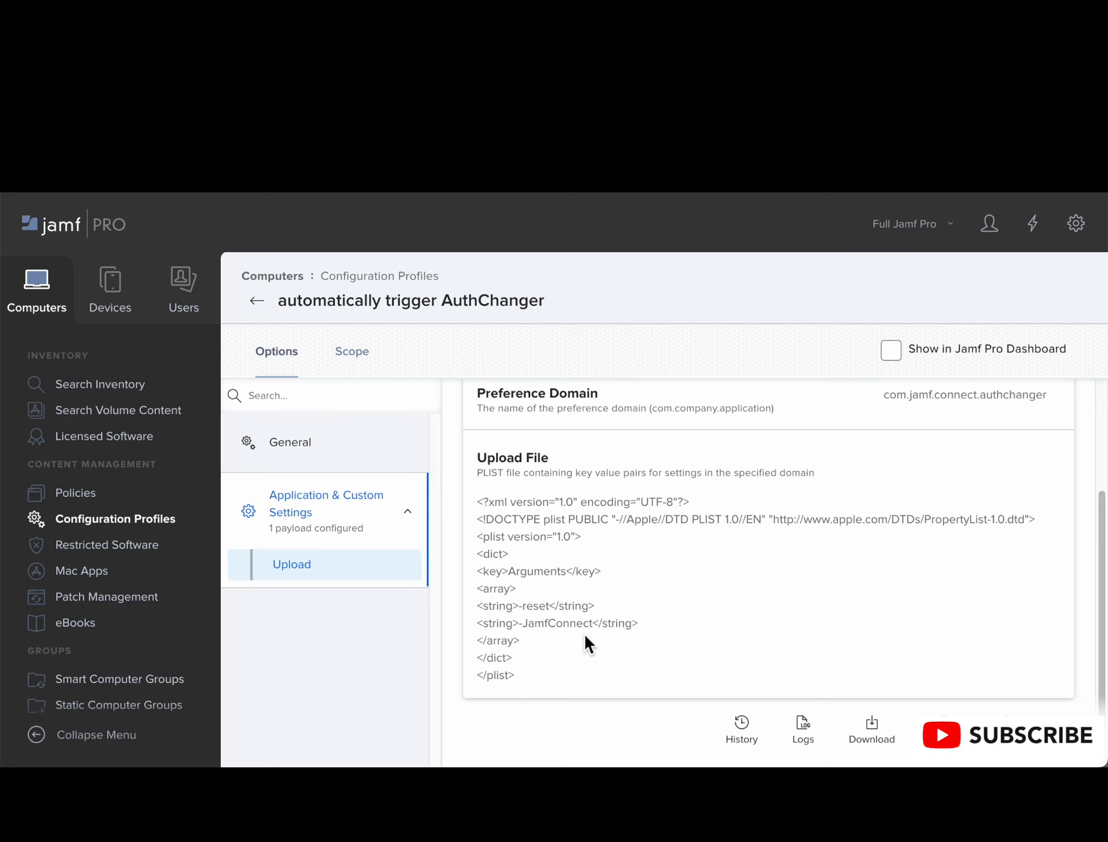
{"action": "scroll", "coordinate": [601, 628], "scroll_direction": "up", "scroll_amount": 3}
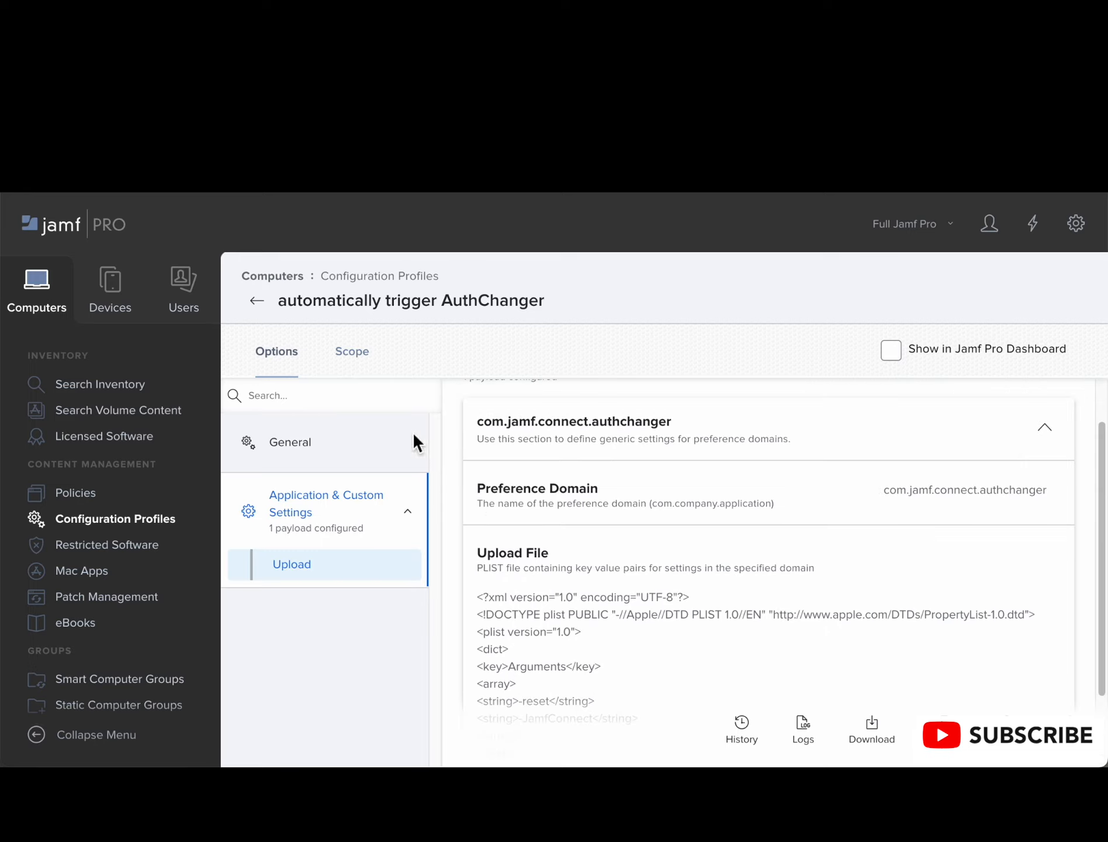
Step: Check the AuthChanger profile's scope targets and return to its uploaded plist arguments
{"action": "left_click", "coordinate": [362, 374]}
{"action": "left_click", "coordinate": [303, 368]}
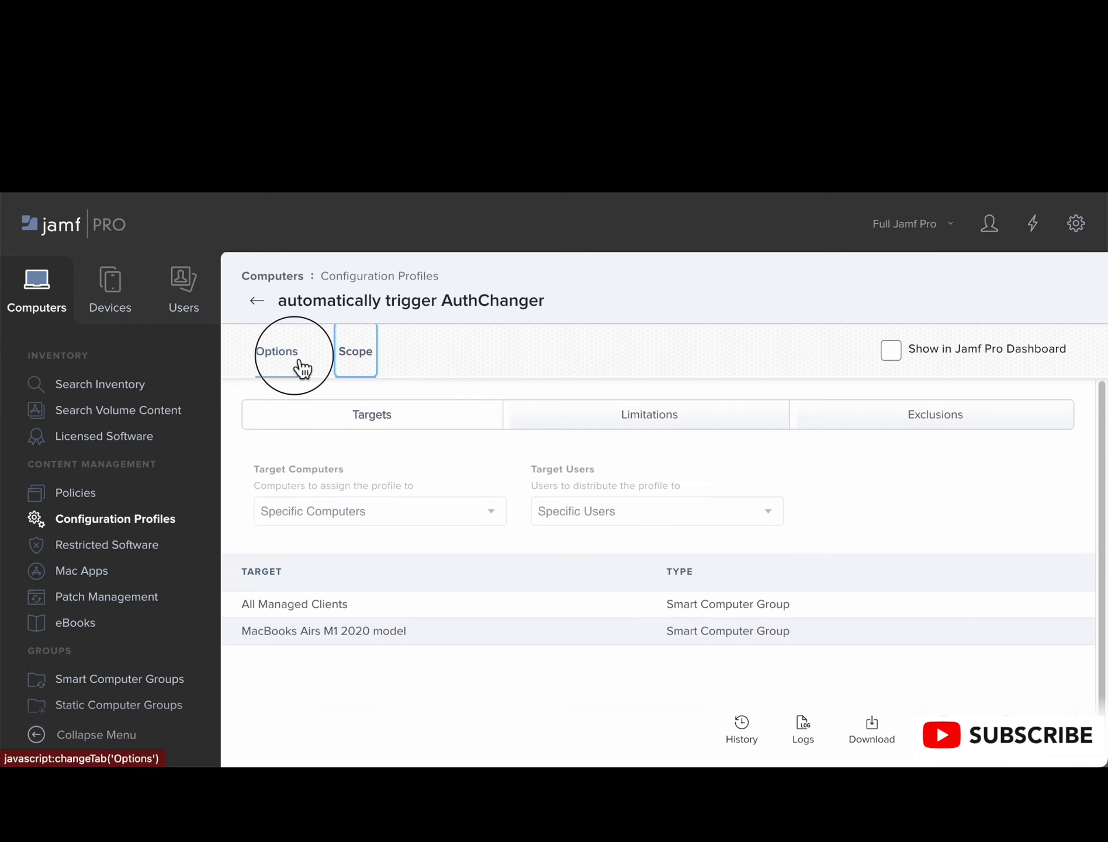
{"action": "scroll", "coordinate": [533, 555], "scroll_direction": "down", "scroll_amount": 2}
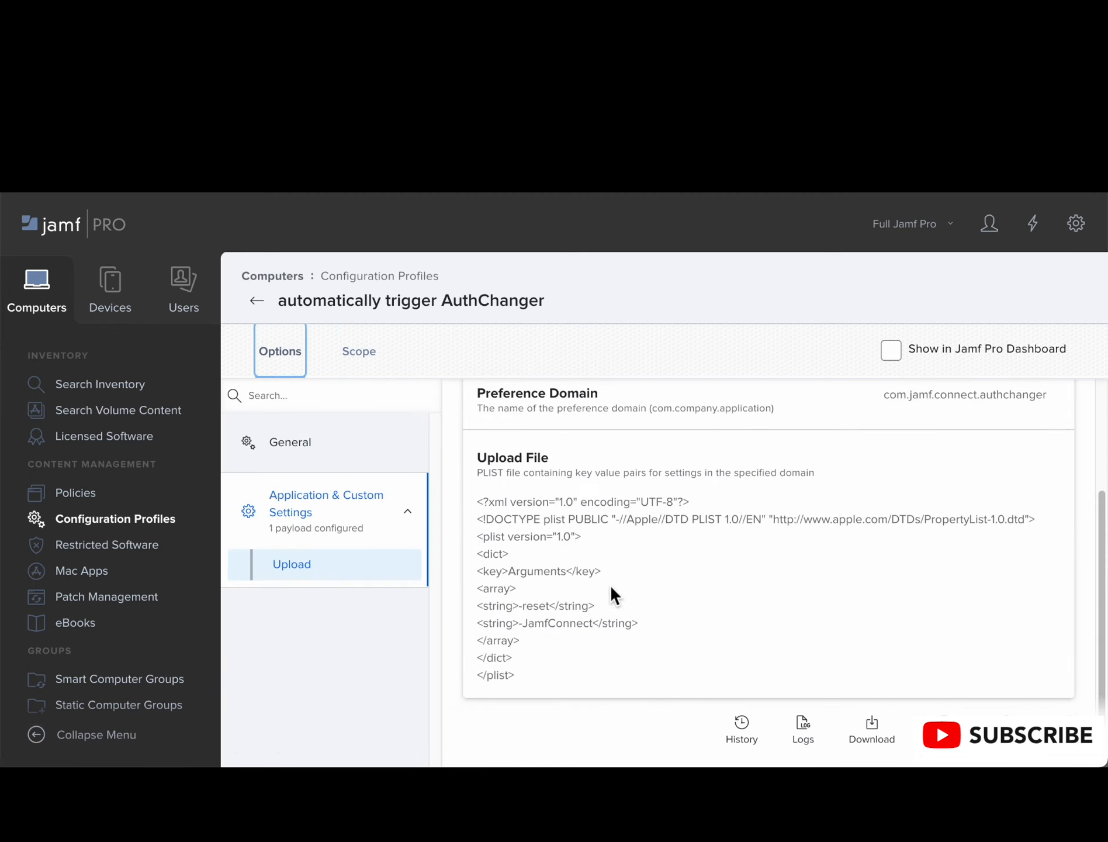